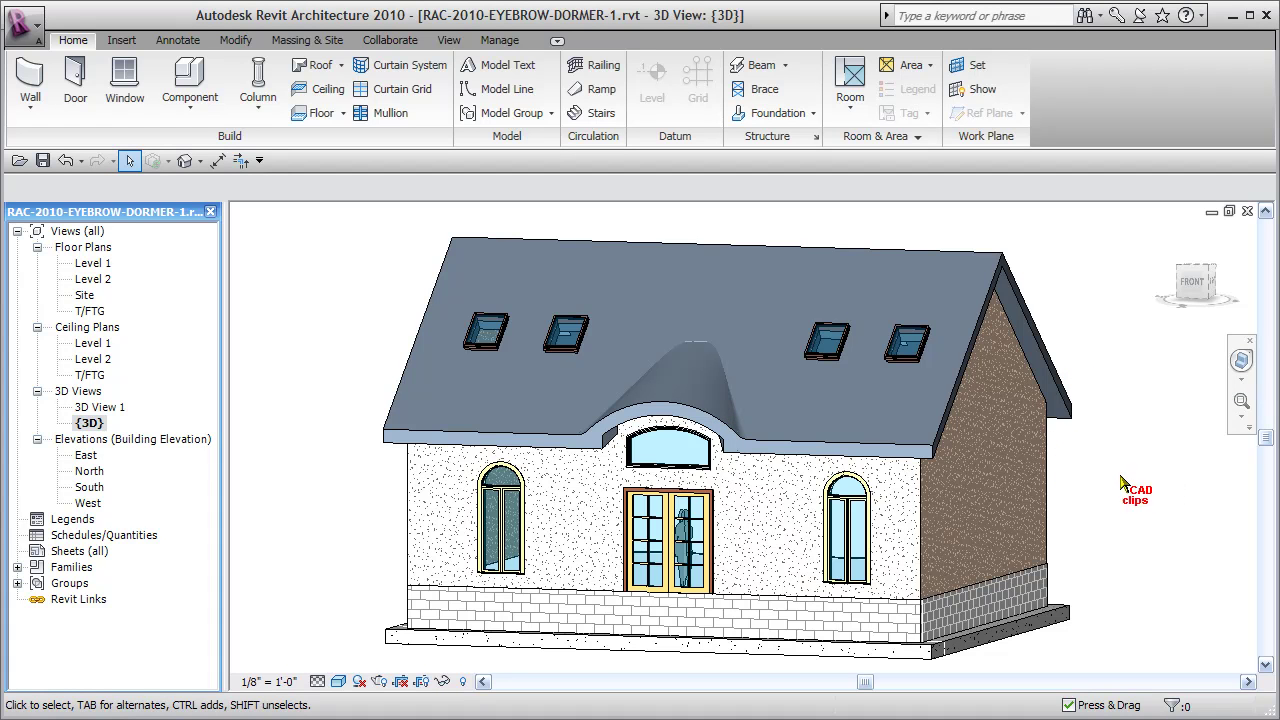
Orbit the 3D view around the house to see the eyebrow dormer from another side.
shift+middle_drag(1140, 486, 969, 497)
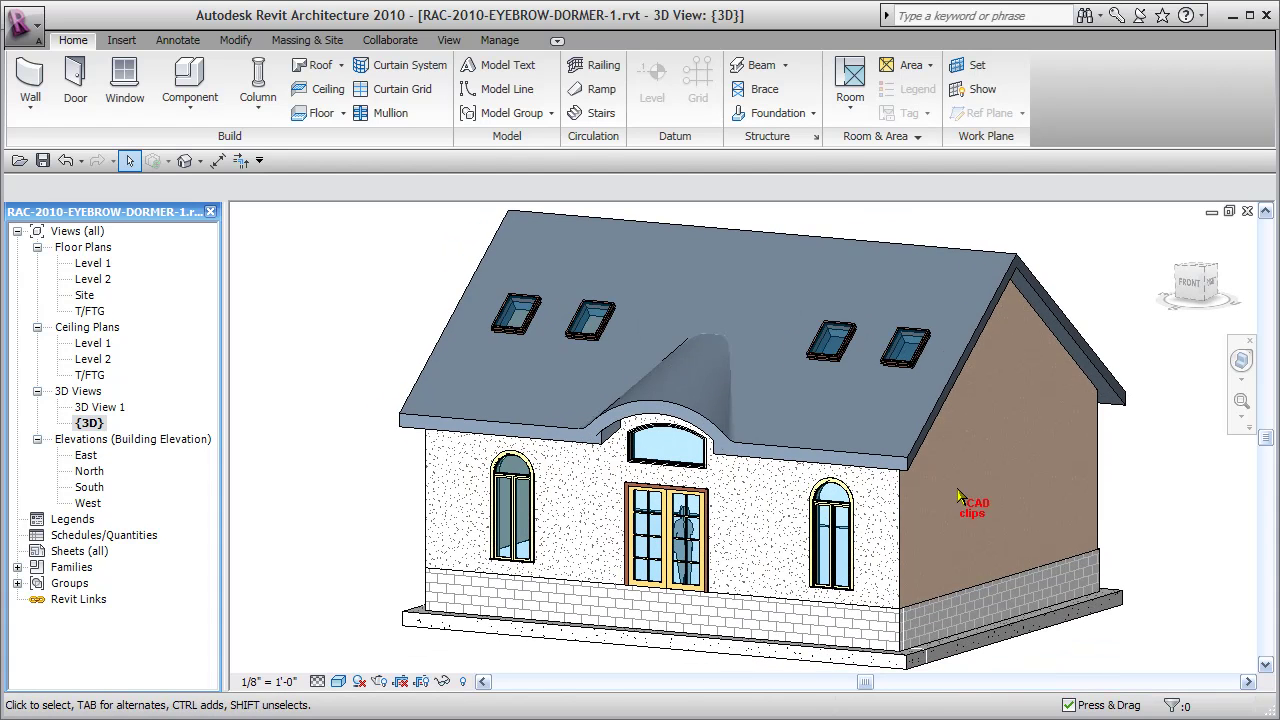
Open the Level 2 floor plan and pan slightly to frame the dormer.
click(90, 280)
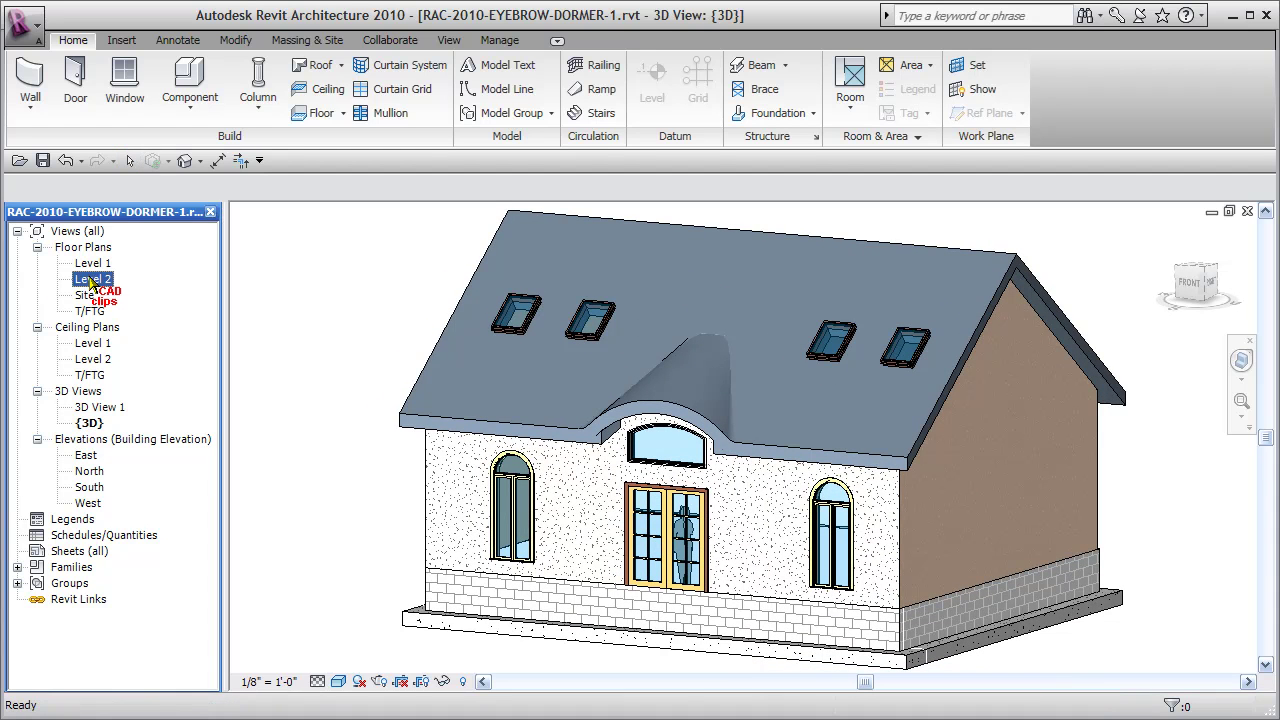
double_click(90, 280)
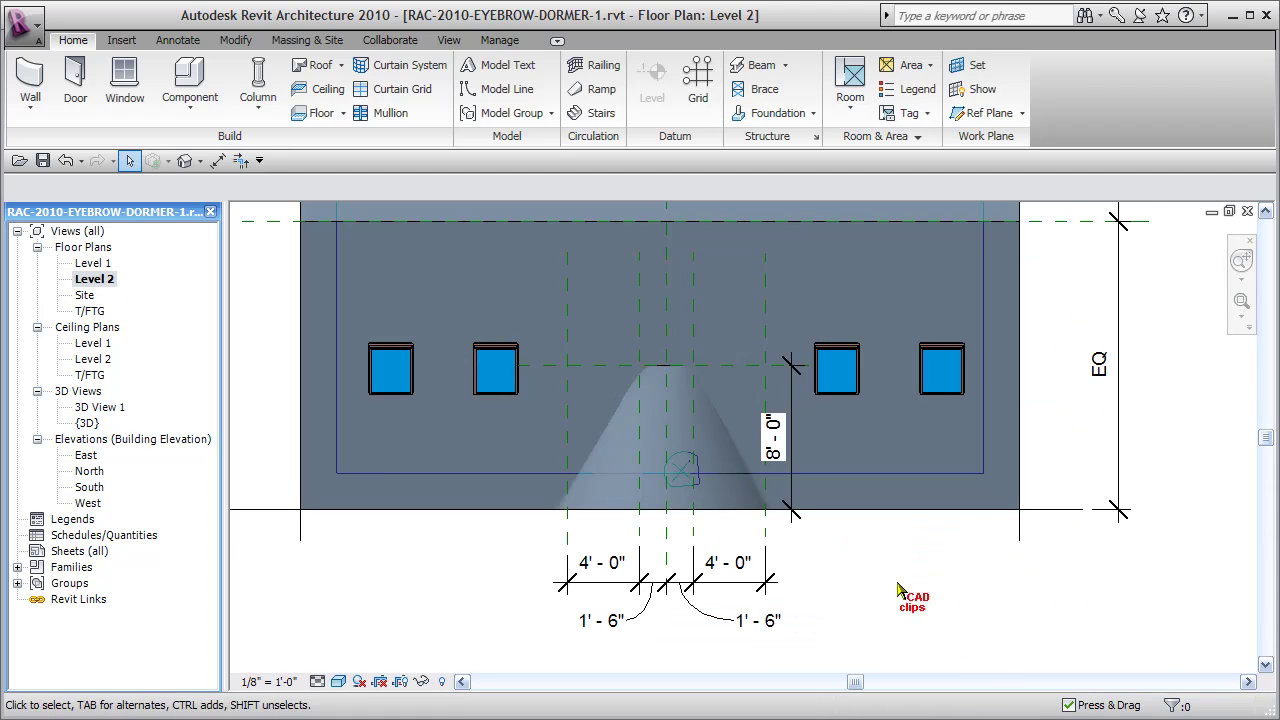
middle_drag(898, 590, 914, 609)
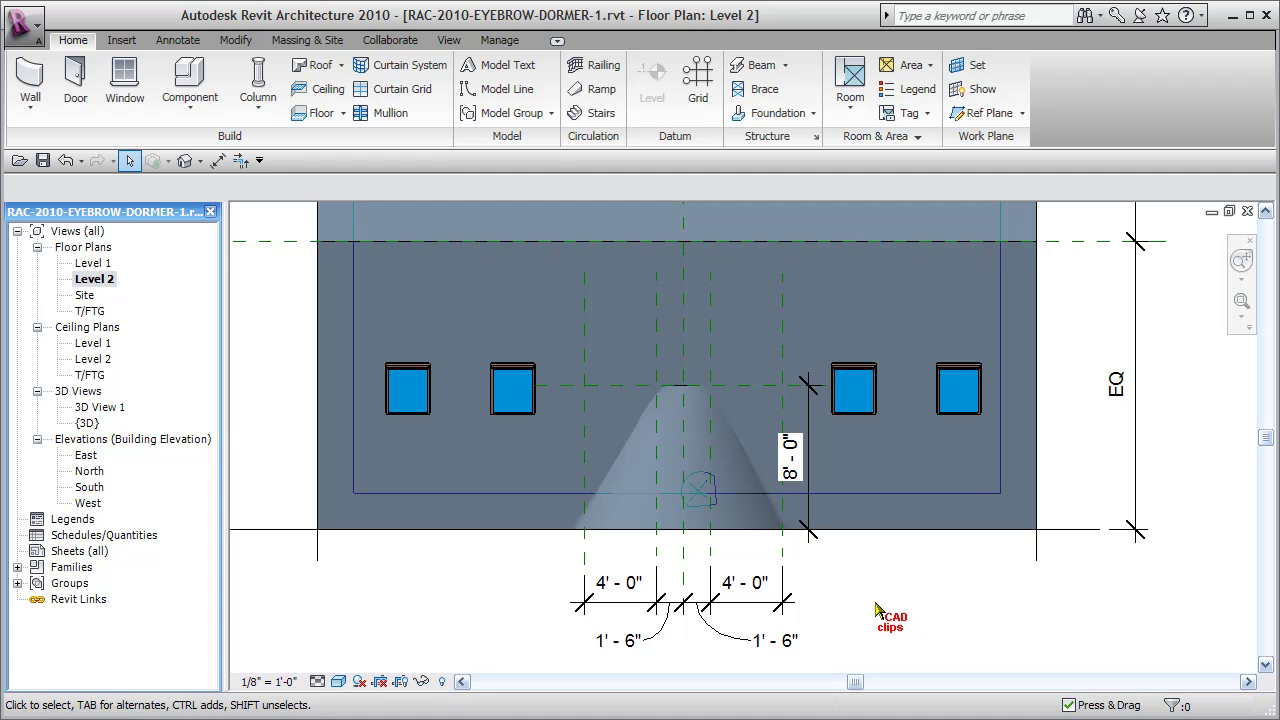
Check Level 2's view range (top offset 30' 0", cut plane), then open the South elevation.
right_click(272, 215)
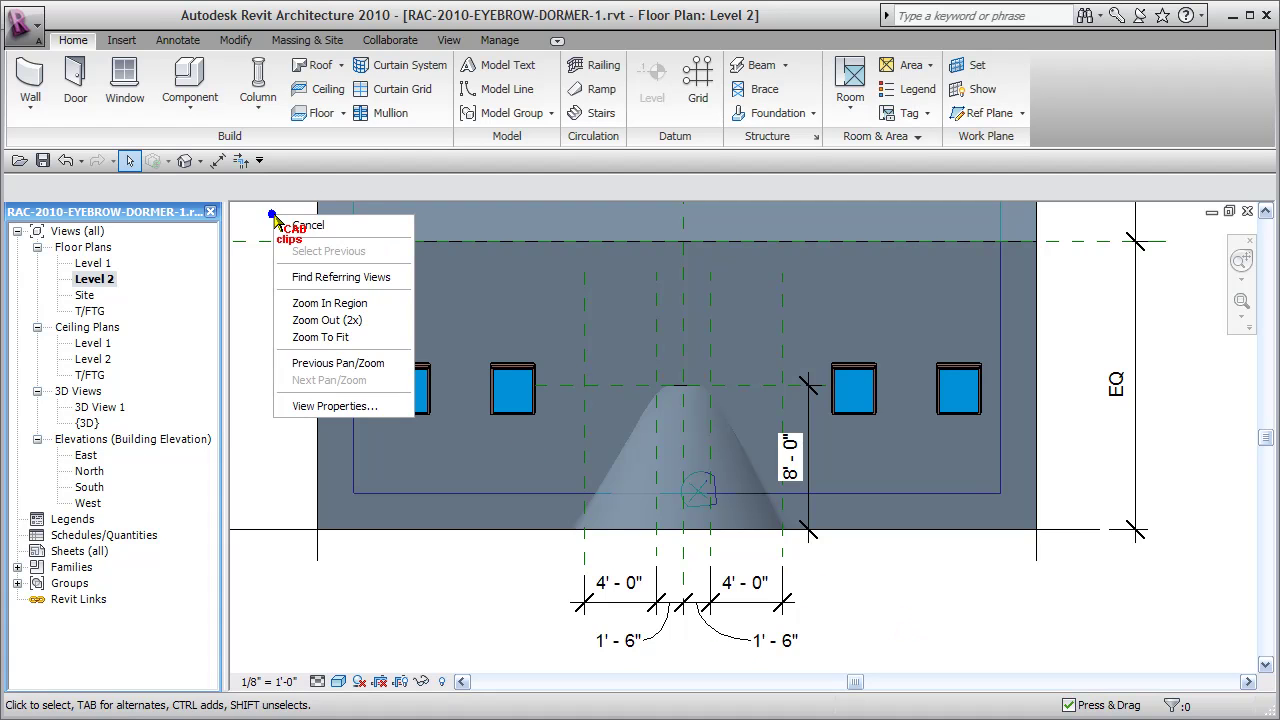
click(322, 406)
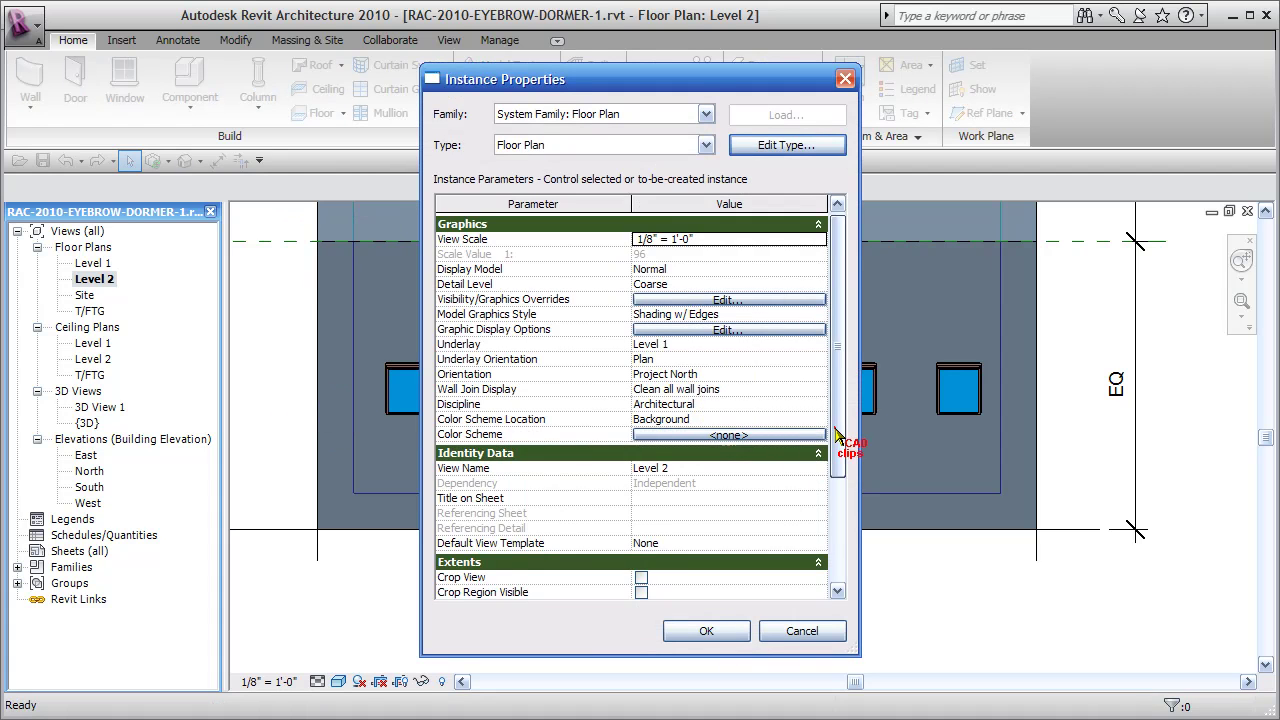
drag(835, 432, 765, 500)
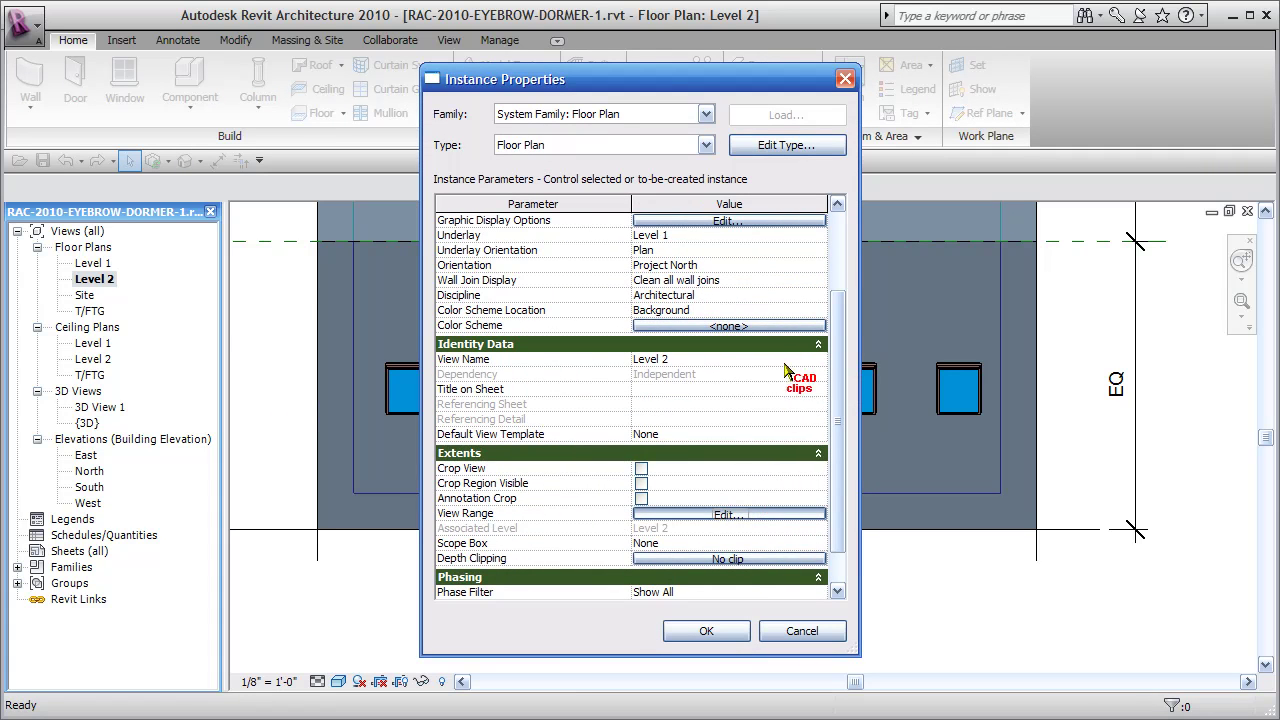
click(728, 514)
click(815, 299)
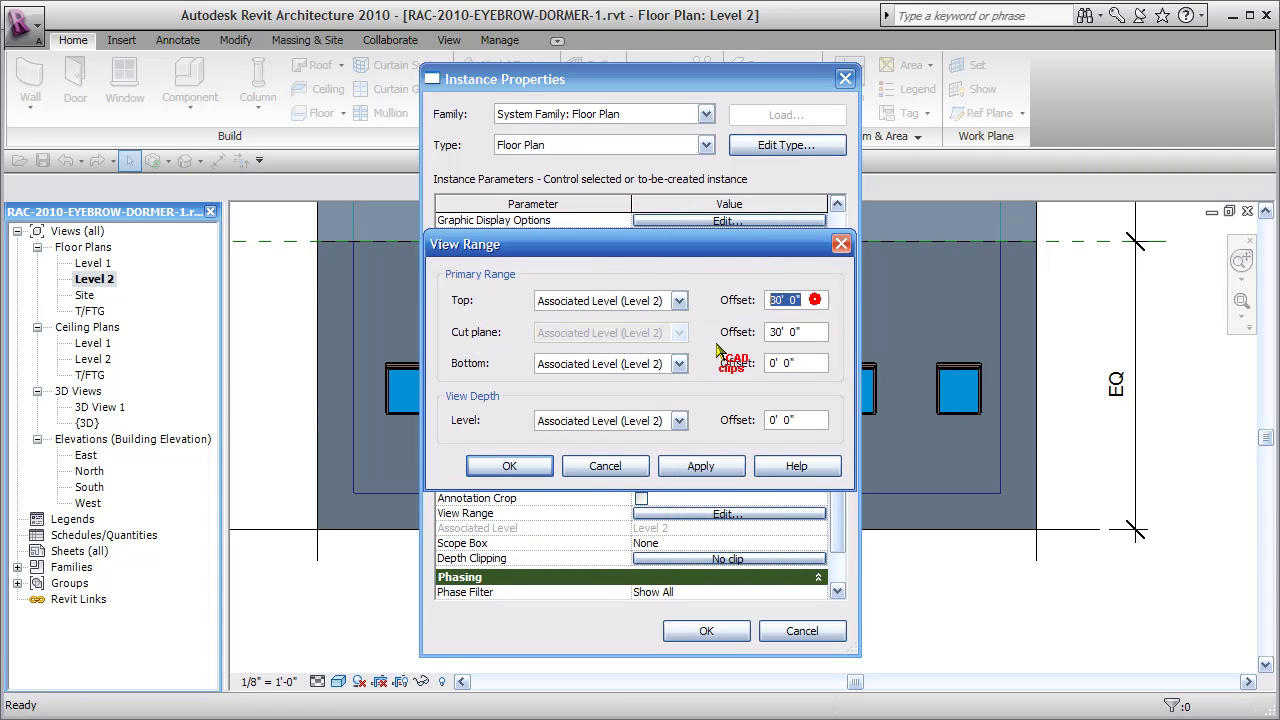
click(810, 332)
click(514, 466)
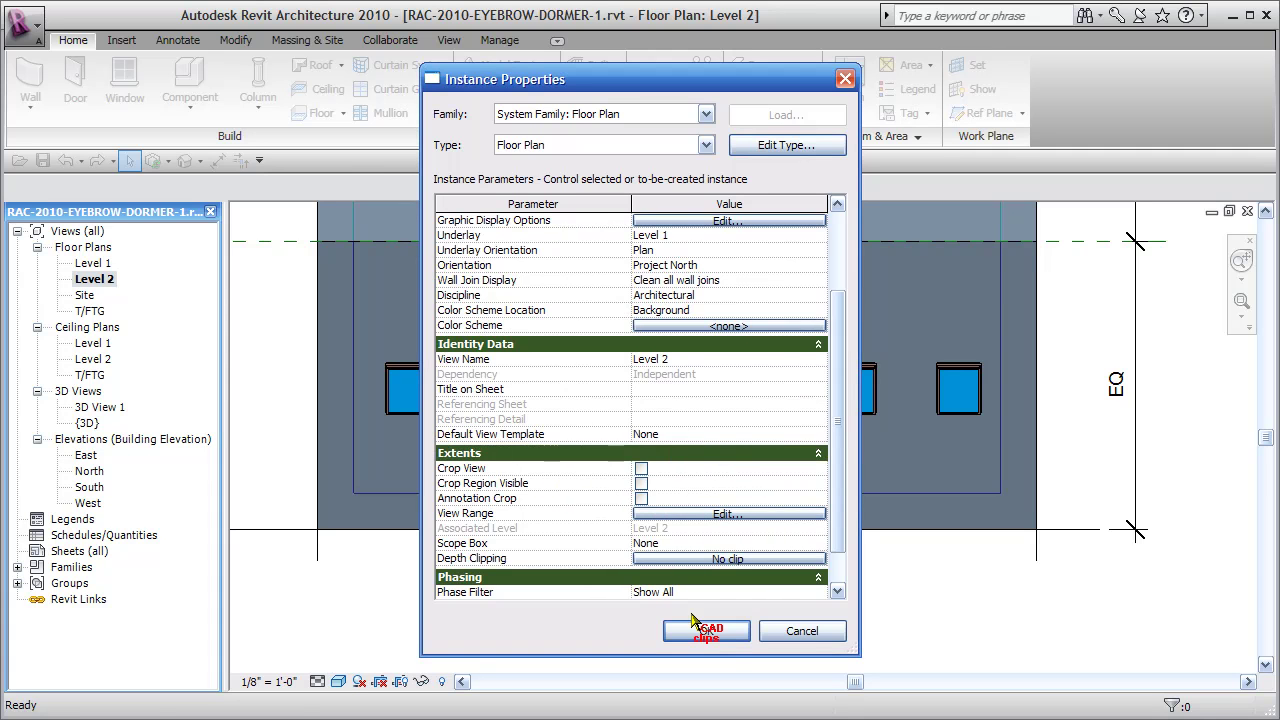
click(692, 619)
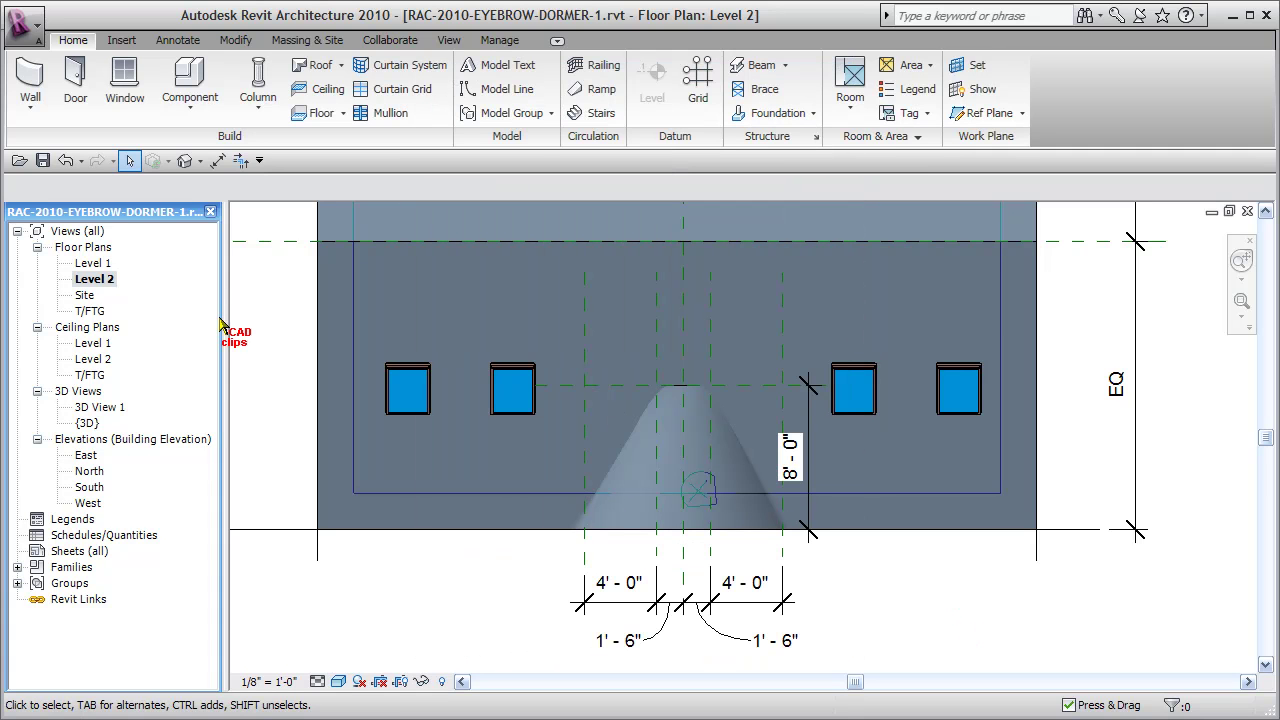
double_click(89, 487)
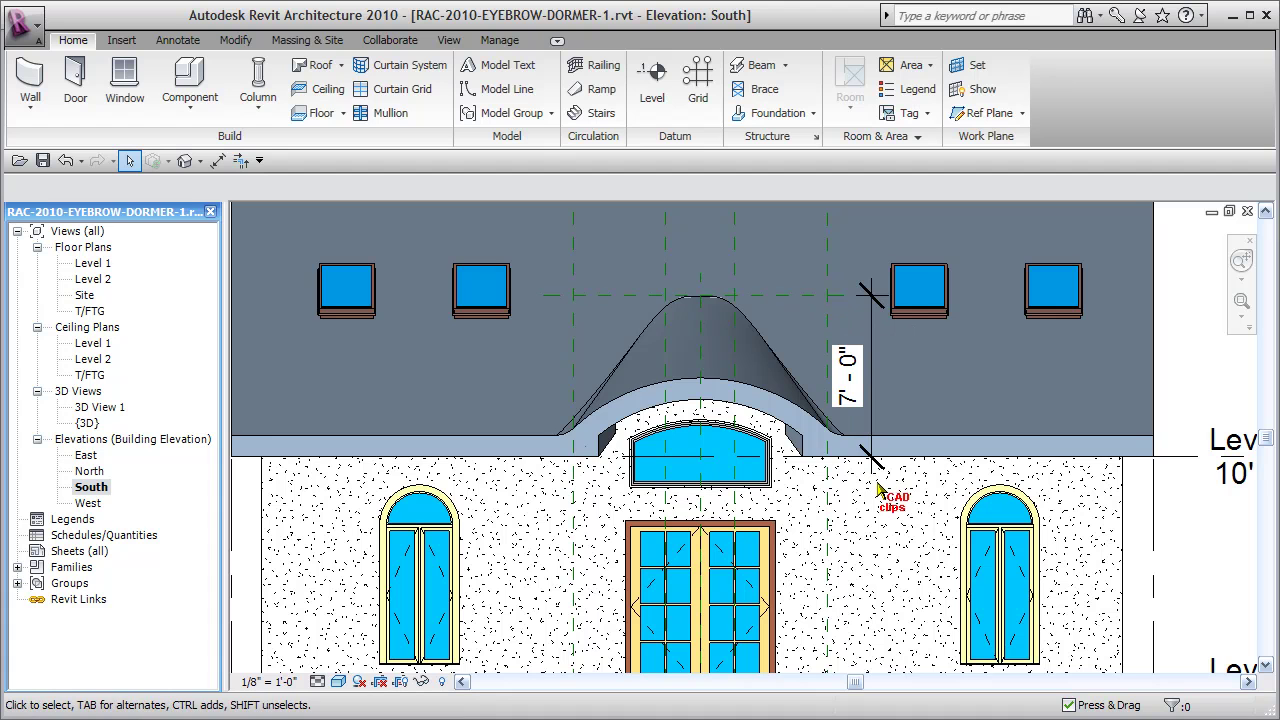
In the default 3D view, delete the dormer roof, its roof opening cut and the arched window.
double_click(87, 423)
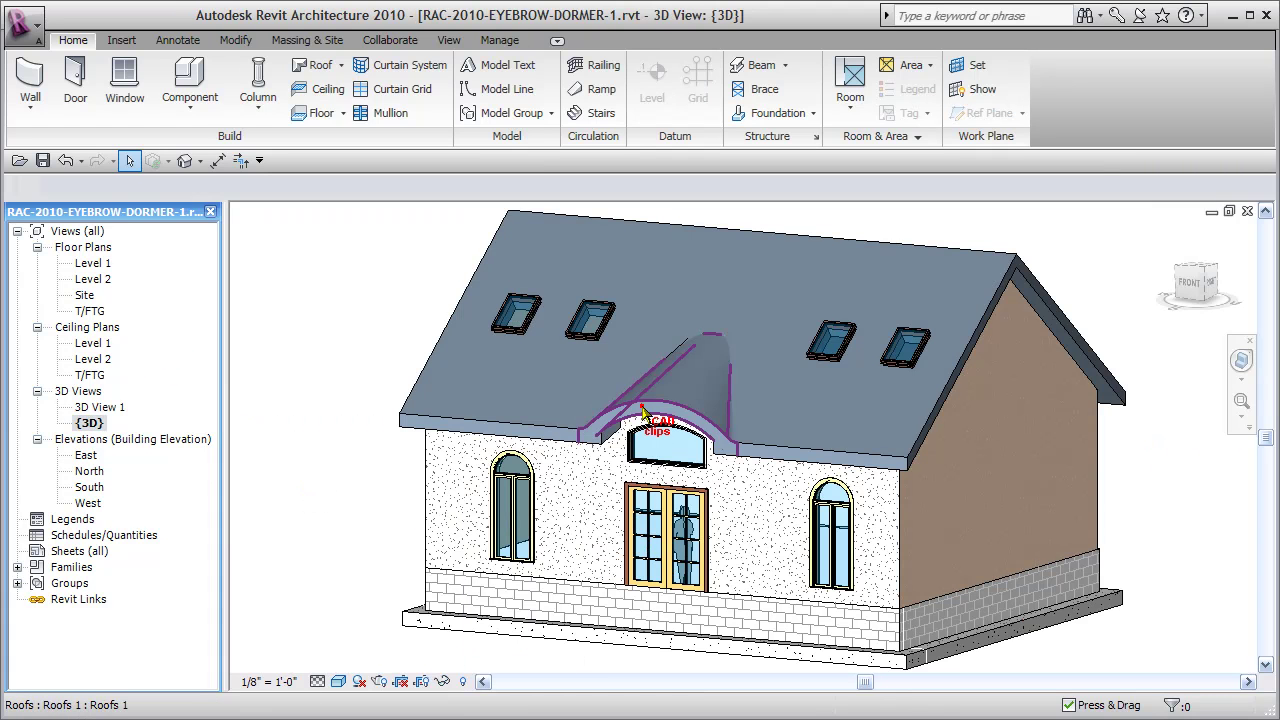
click(643, 412)
key(Delete)
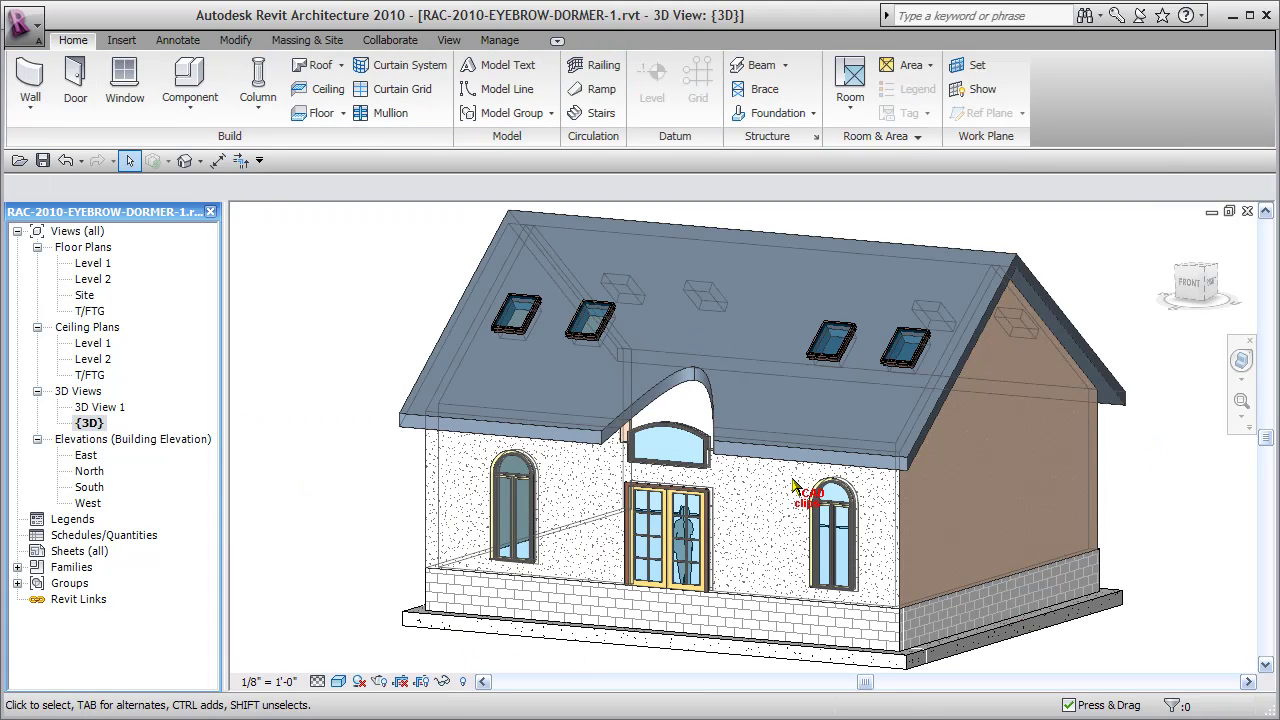
click(674, 400)
key(Delete)
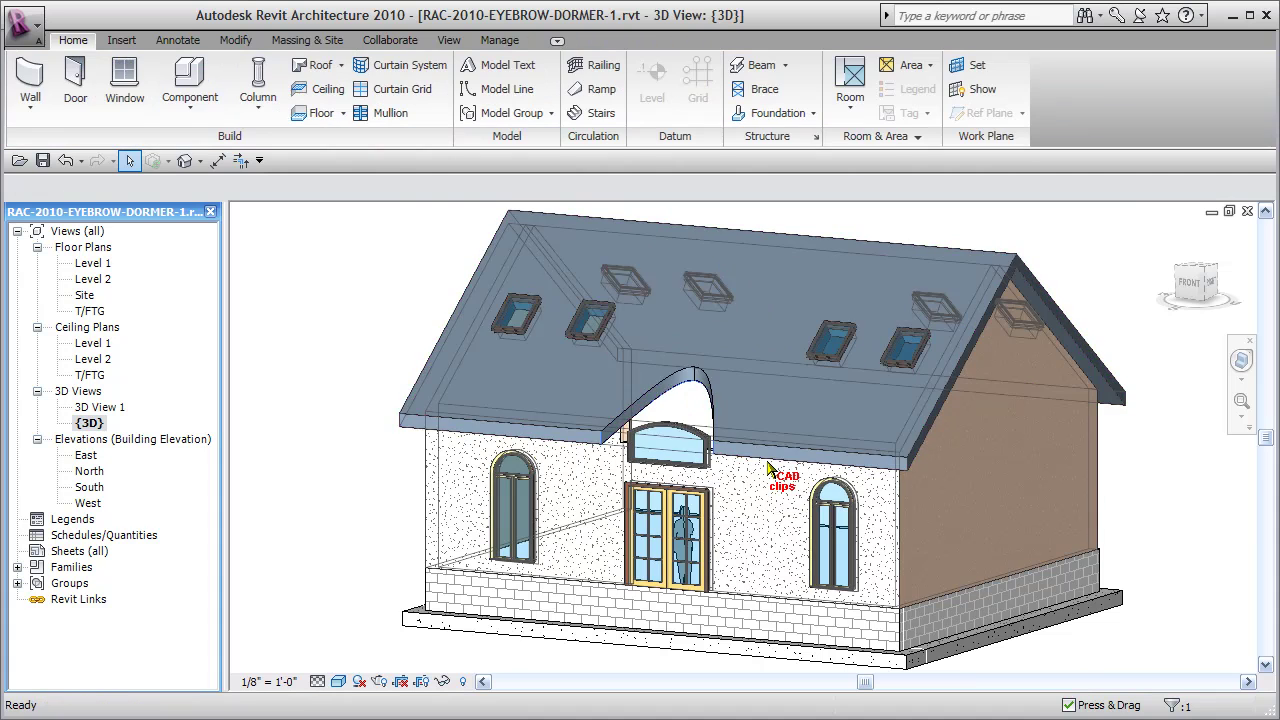
click(708, 468)
key(Delete)
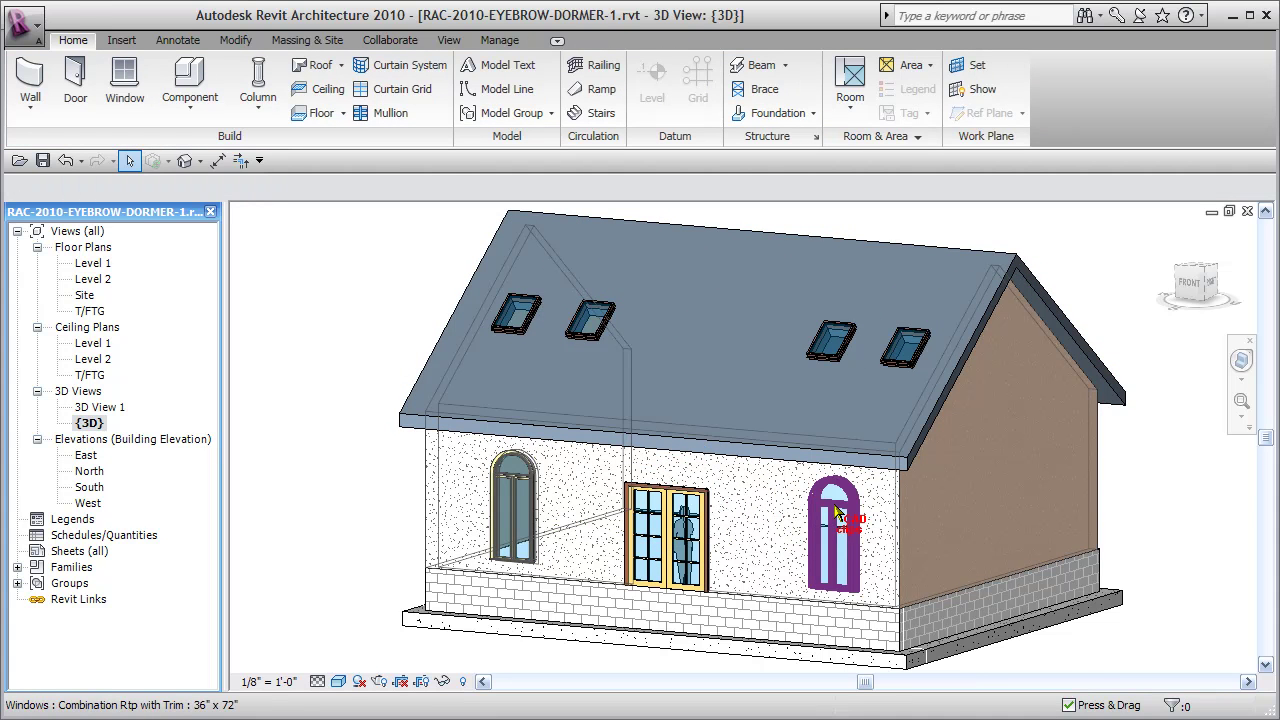
Open the Level 2 floor plan and zoom in on the front roof slope.
click(92, 279)
double_click(111, 272)
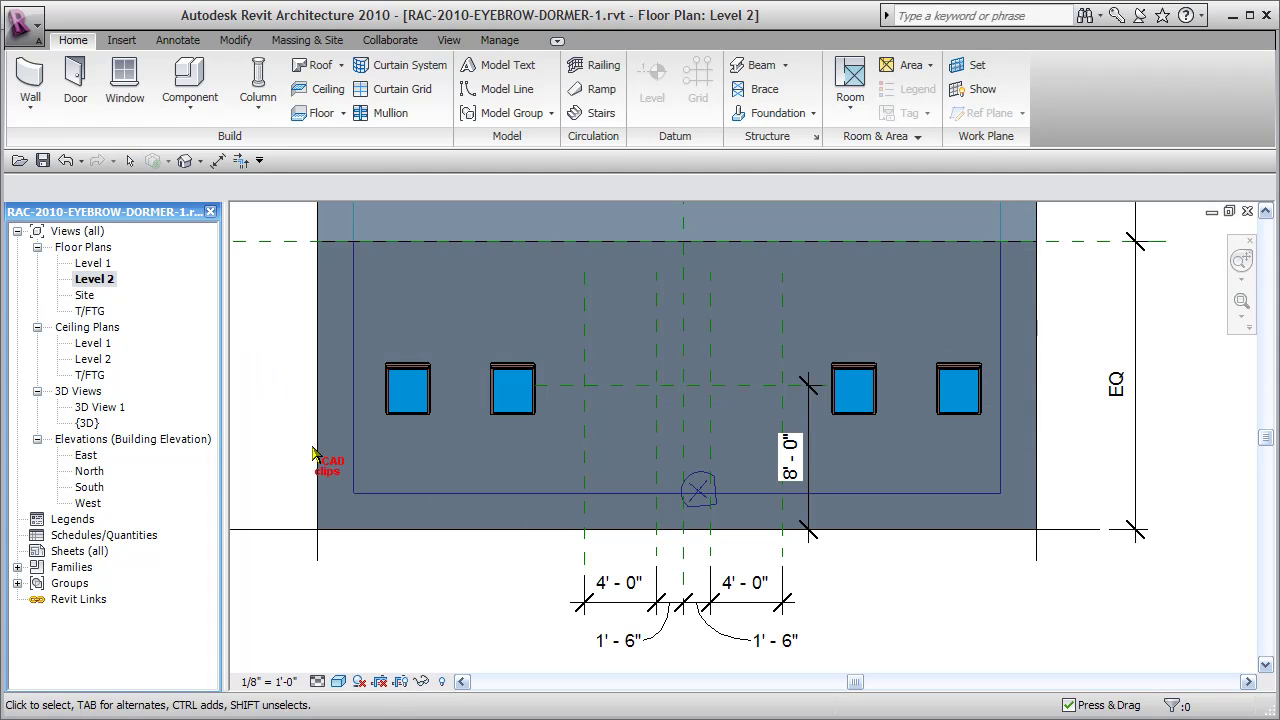
mouse_move(672, 543)
middle_down()
mouse_move(648, 557)
mouse_move(686, 537)
mouse_move(680, 520)
middle_up()
scroll(672, 508, up, 2)
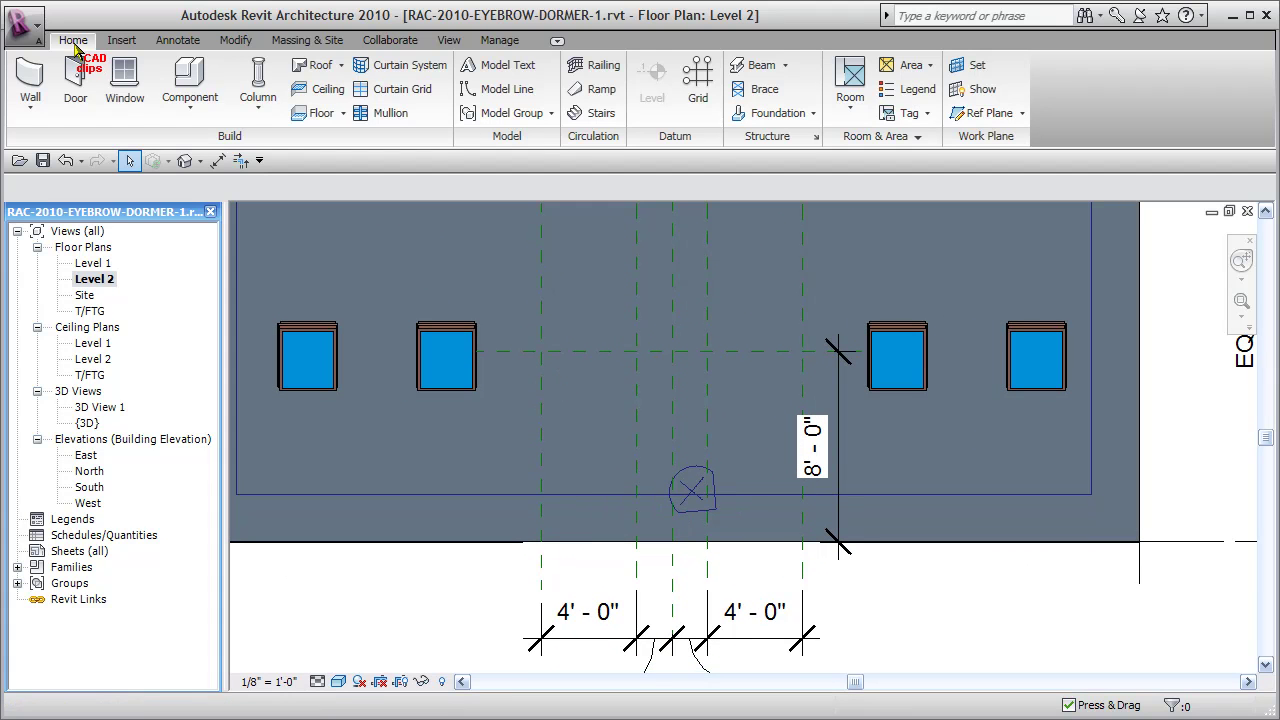
Create a Model In-Place component in the Roofs category named 'Eybrow'.
click(190, 108)
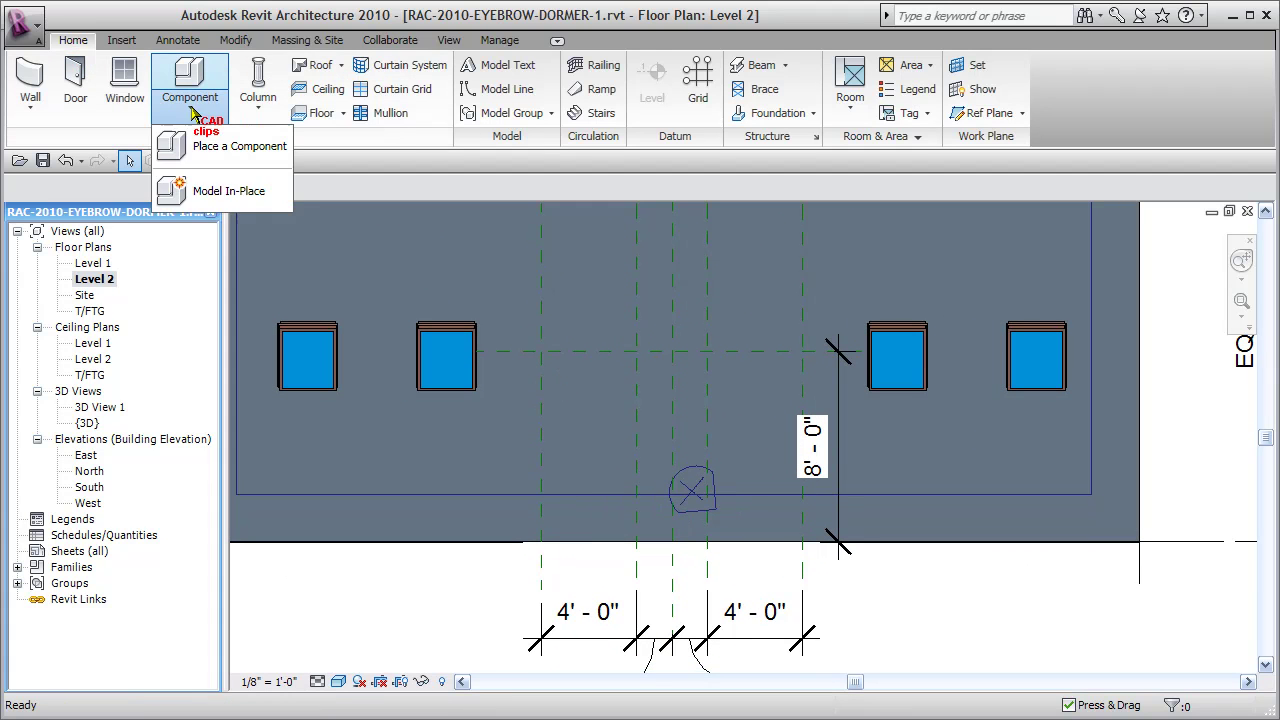
click(217, 199)
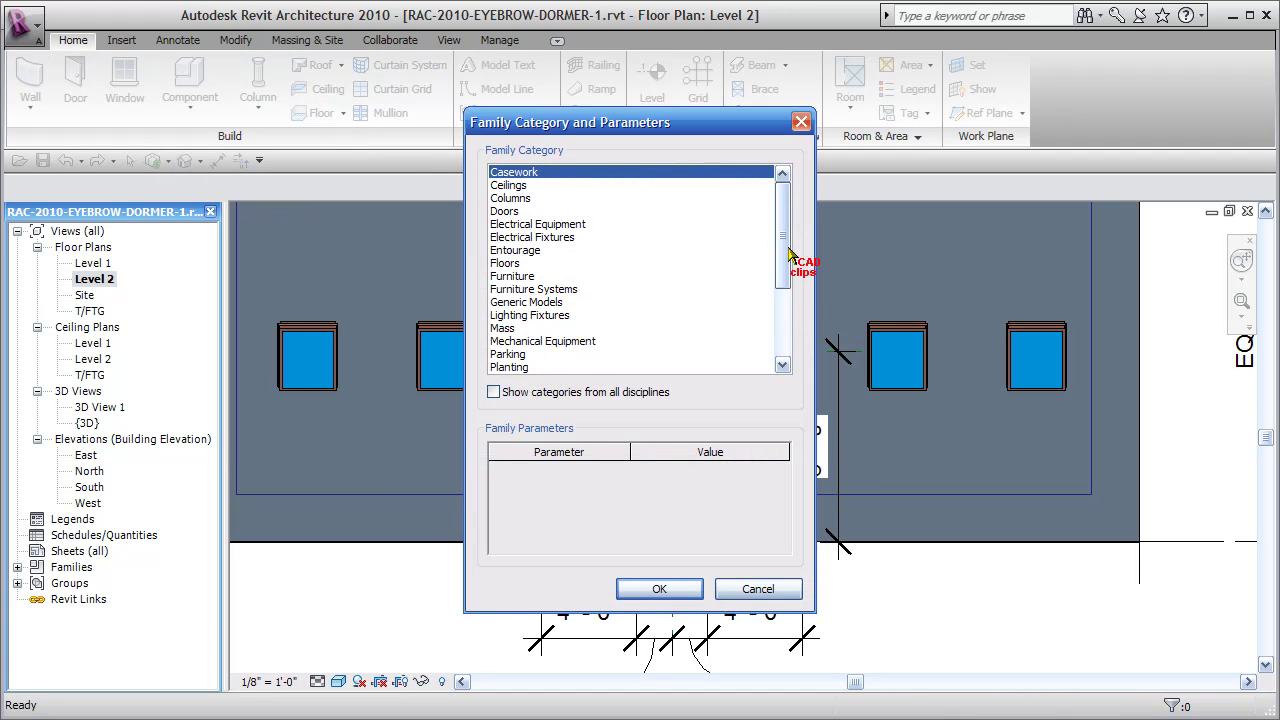
drag(783, 262, 783, 316)
click(523, 304)
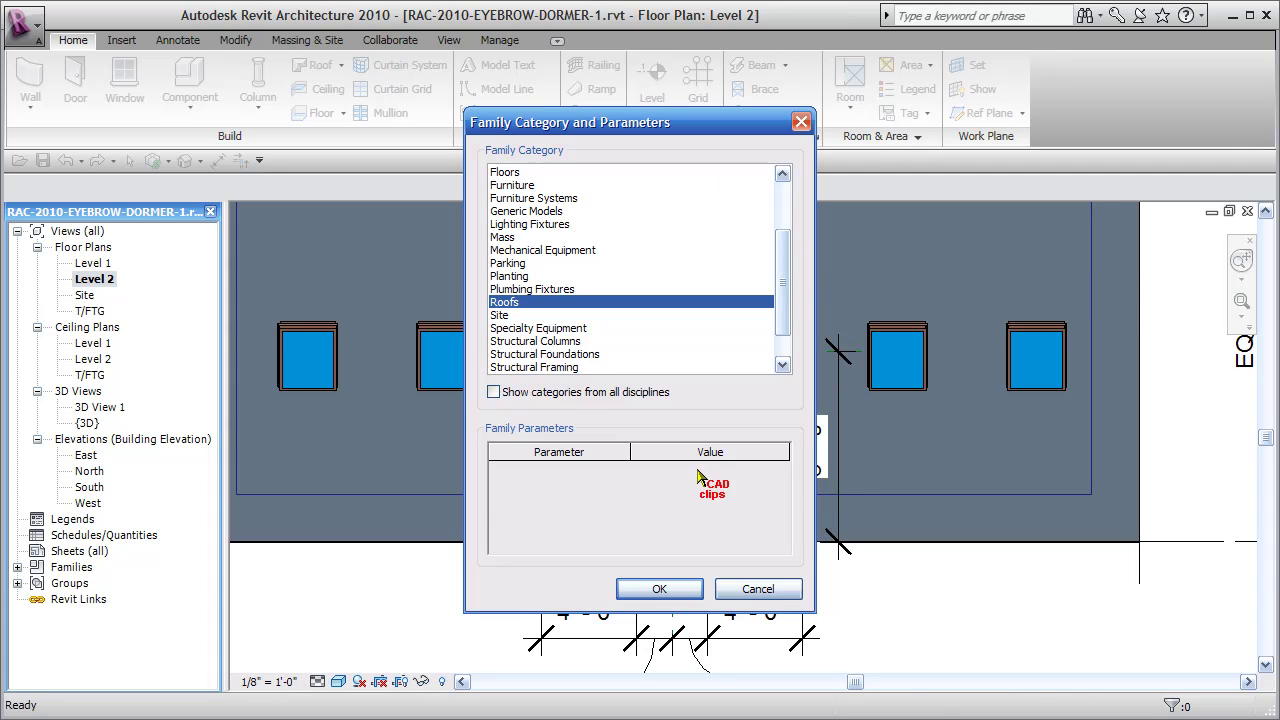
click(659, 588)
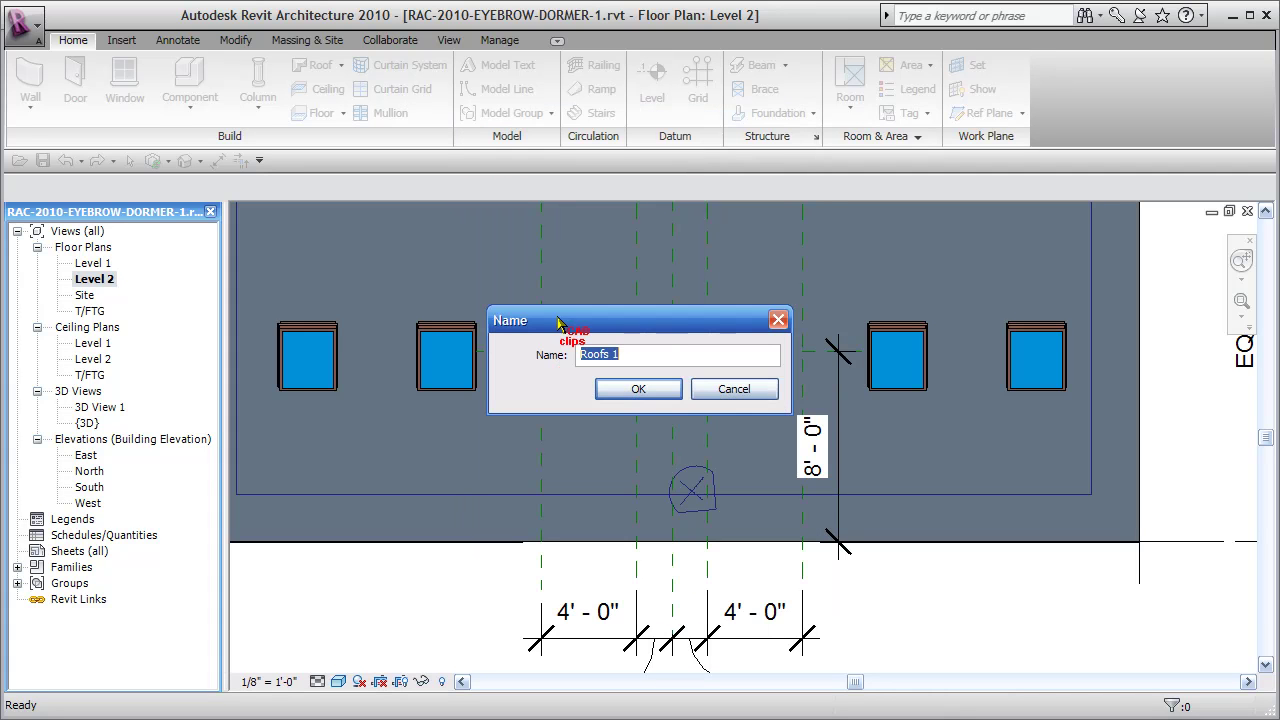
drag(655, 360, 540, 352)
text(Eybrow)
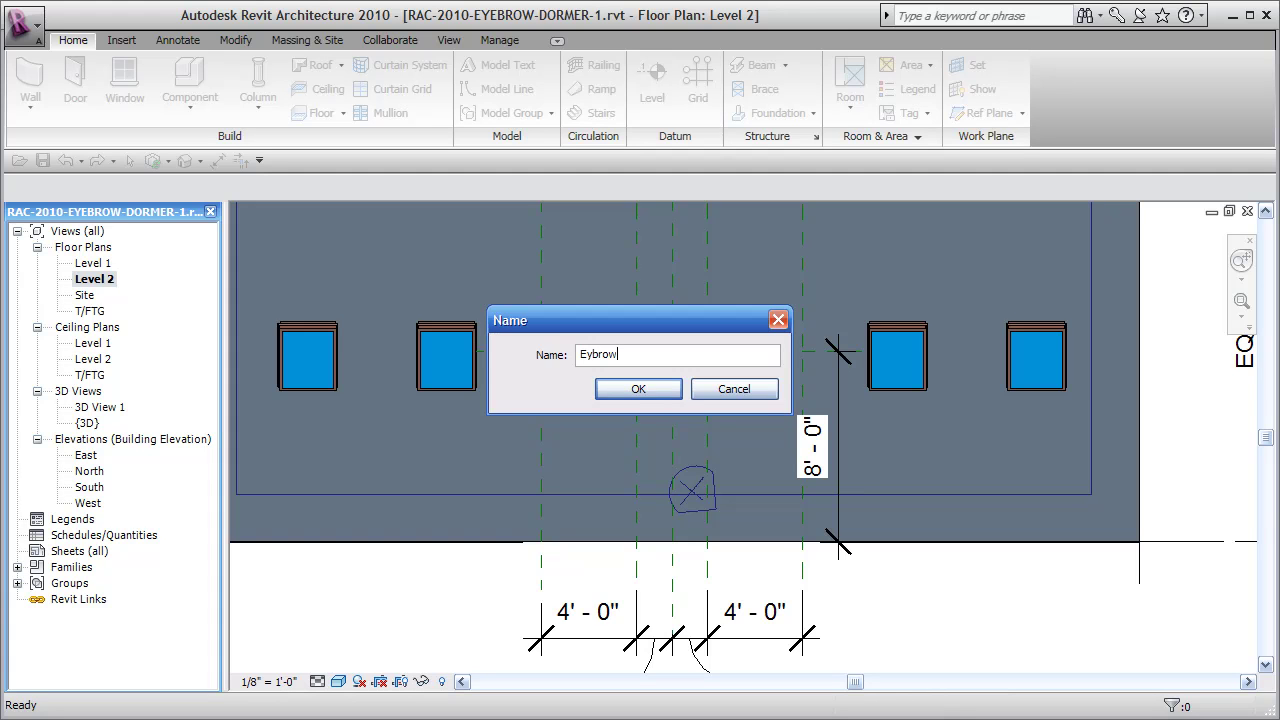
click(641, 390)
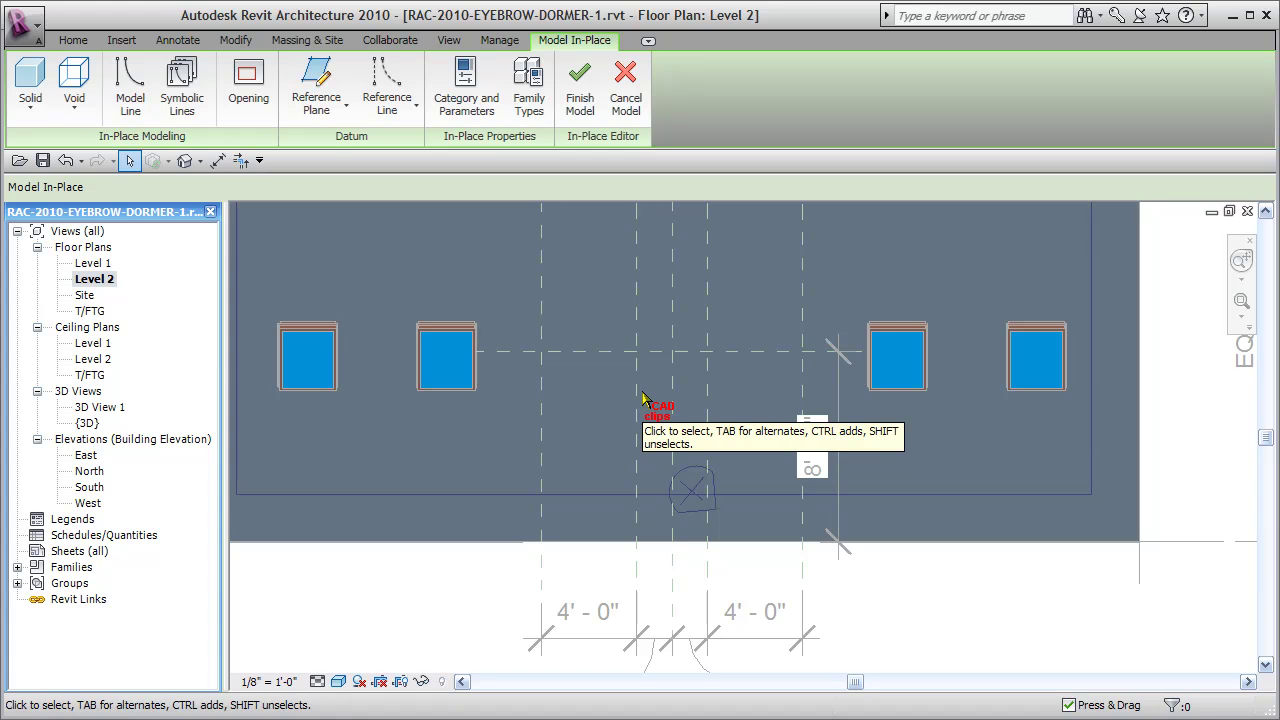
Start a solid blend and set its sketch work plane to the South elevation view.
click(30, 100)
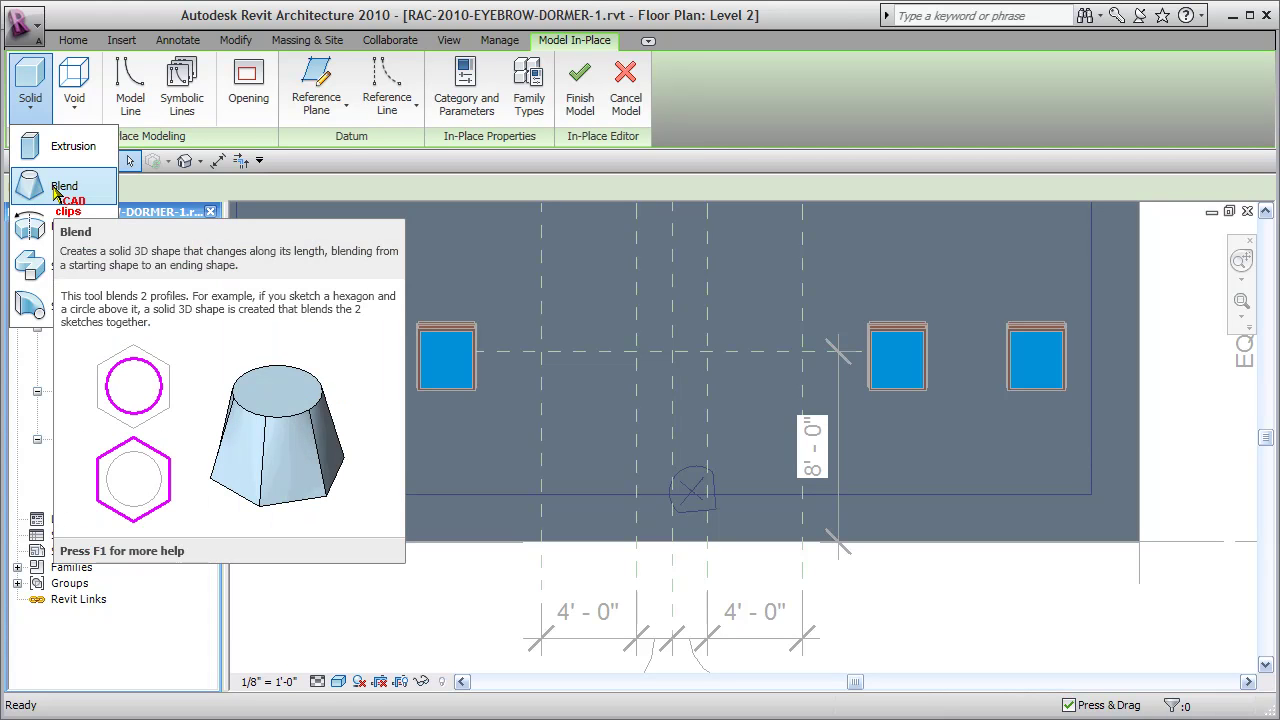
click(55, 190)
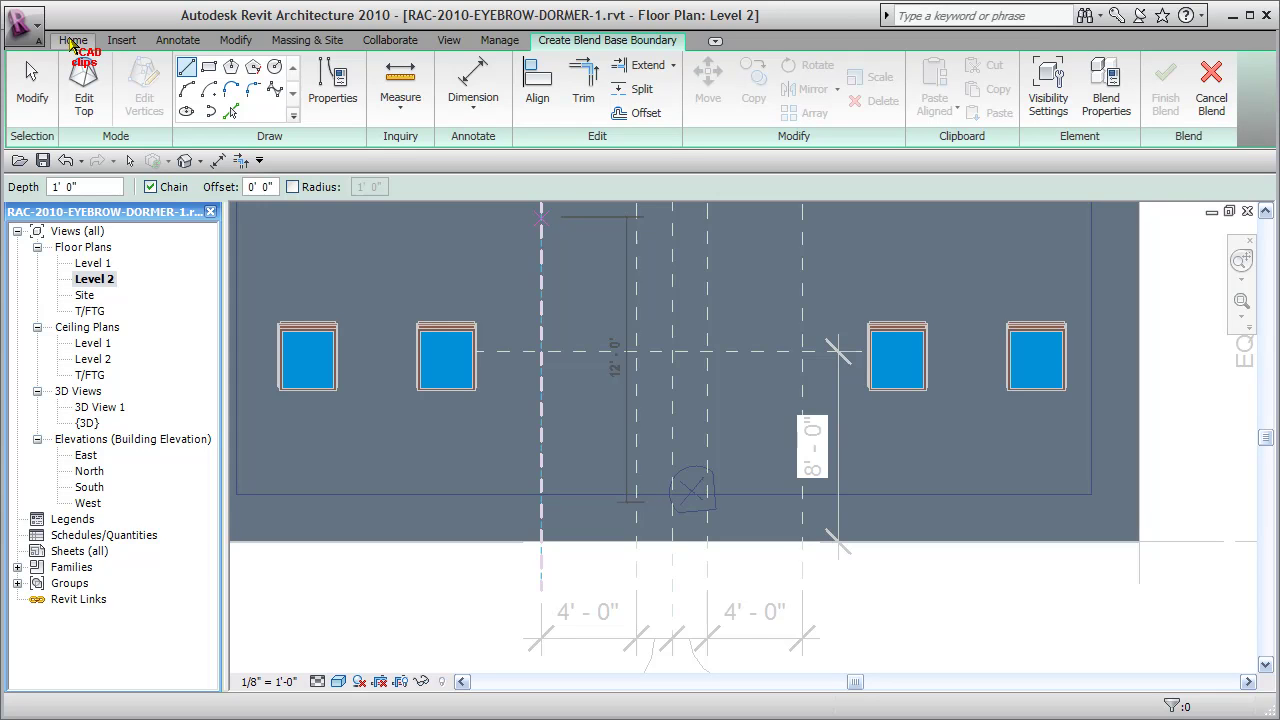
click(71, 40)
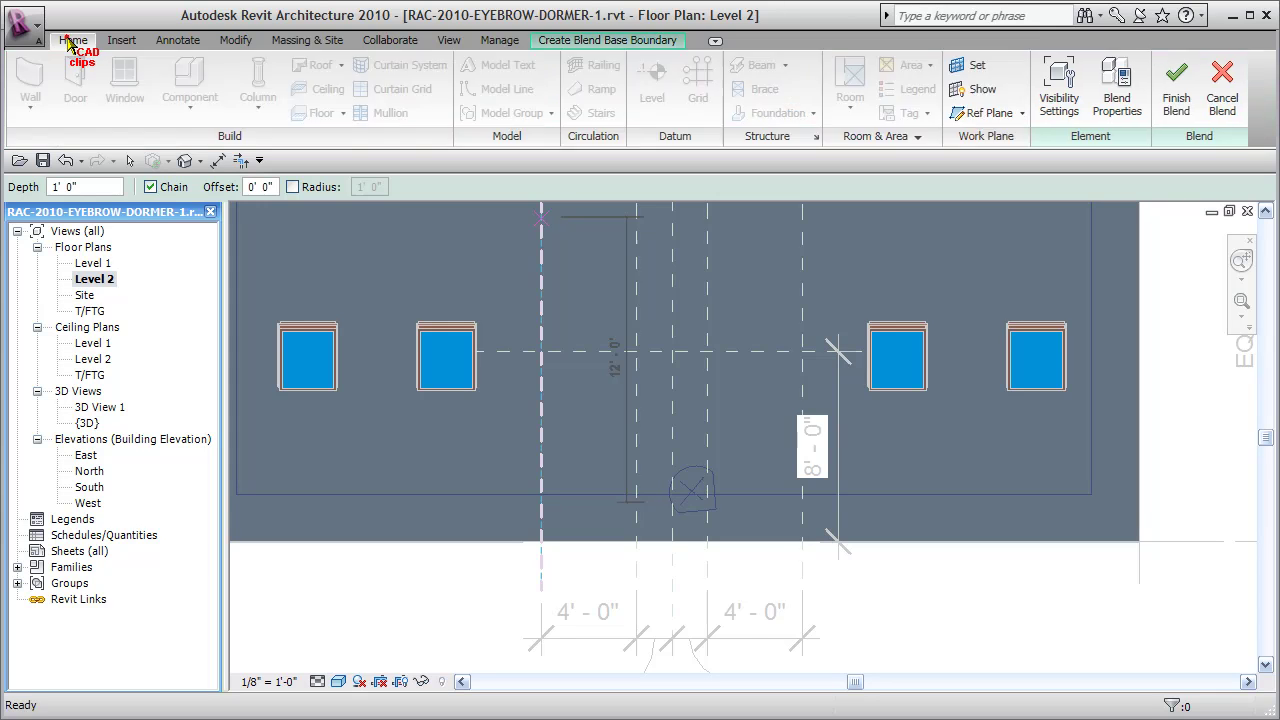
click(979, 70)
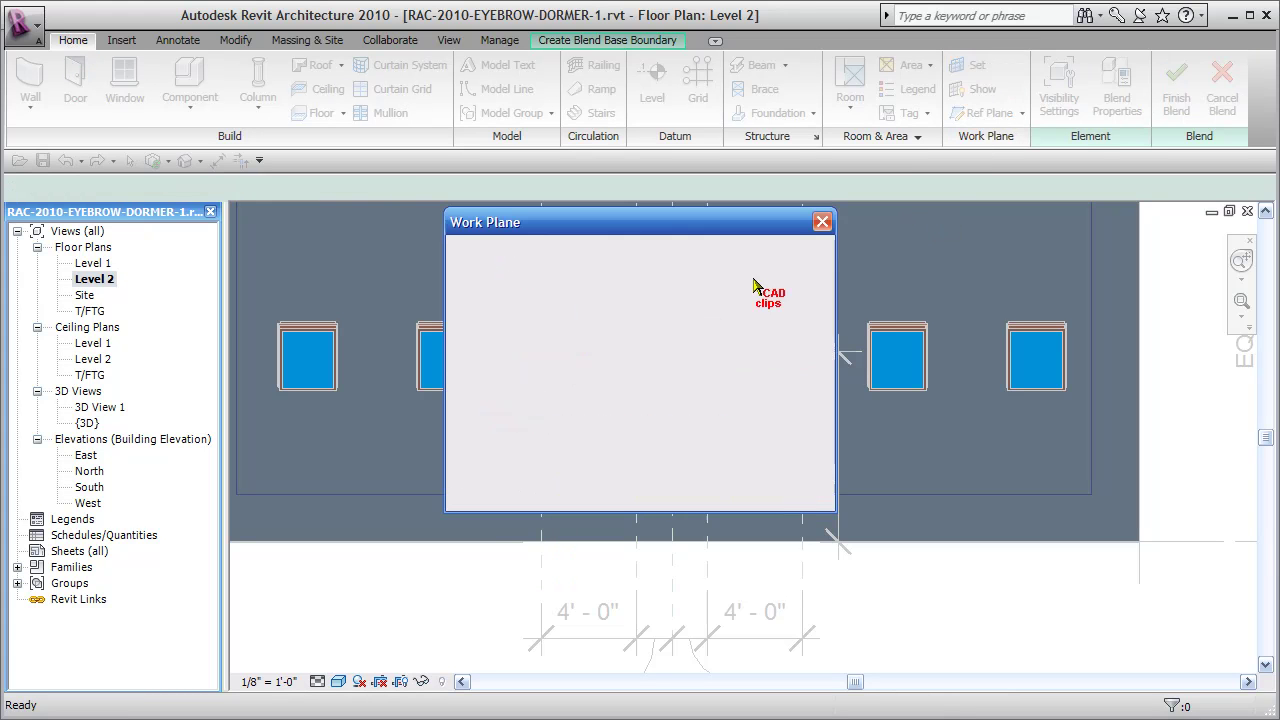
click(477, 396)
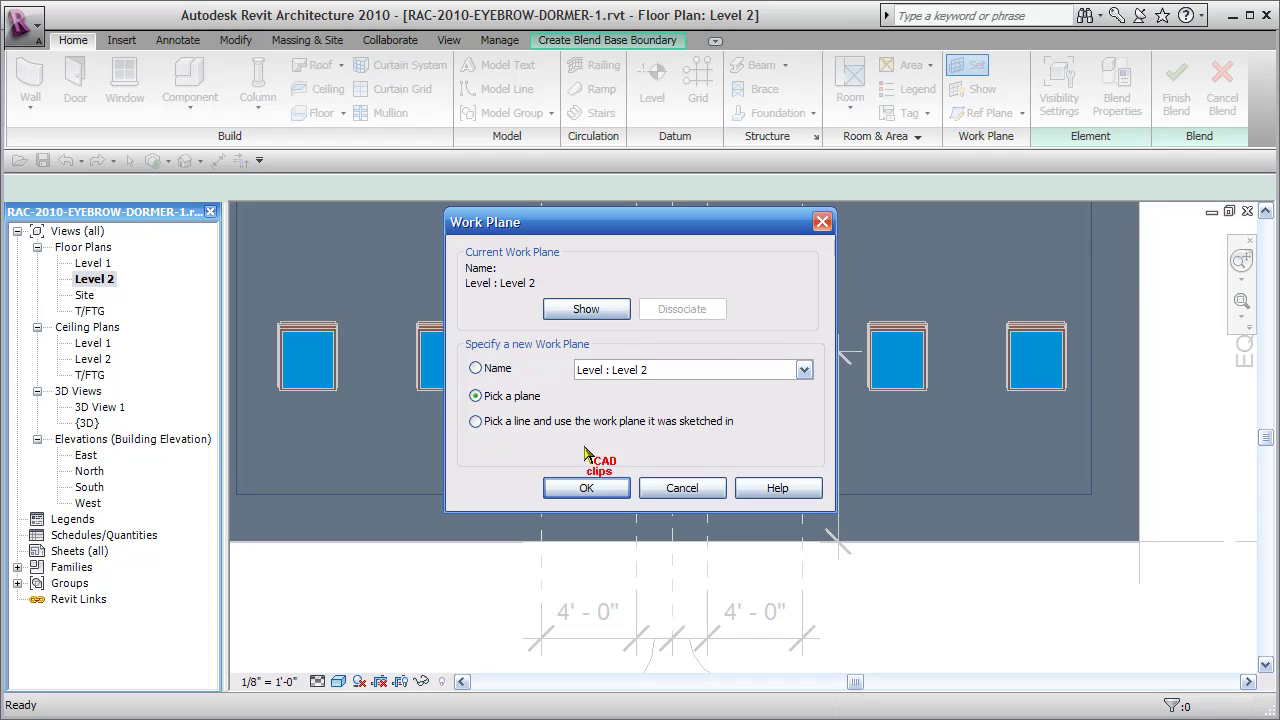
click(586, 488)
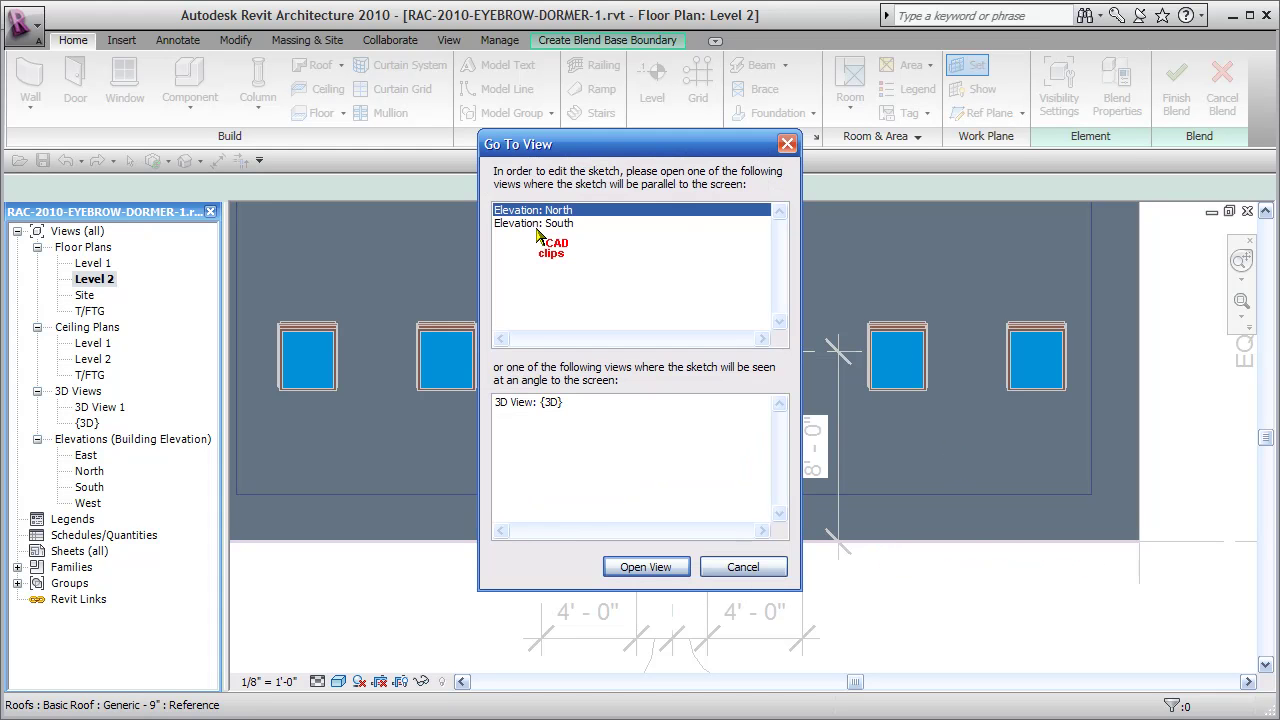
click(544, 224)
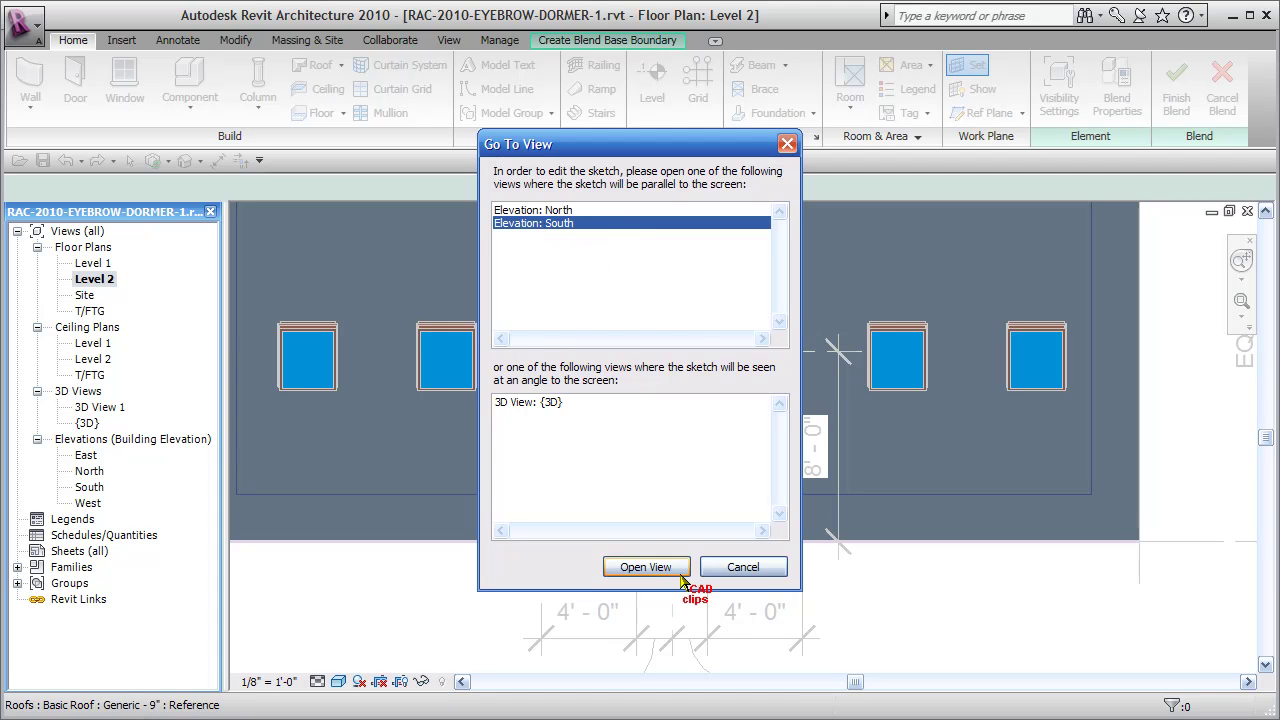
key(Return)
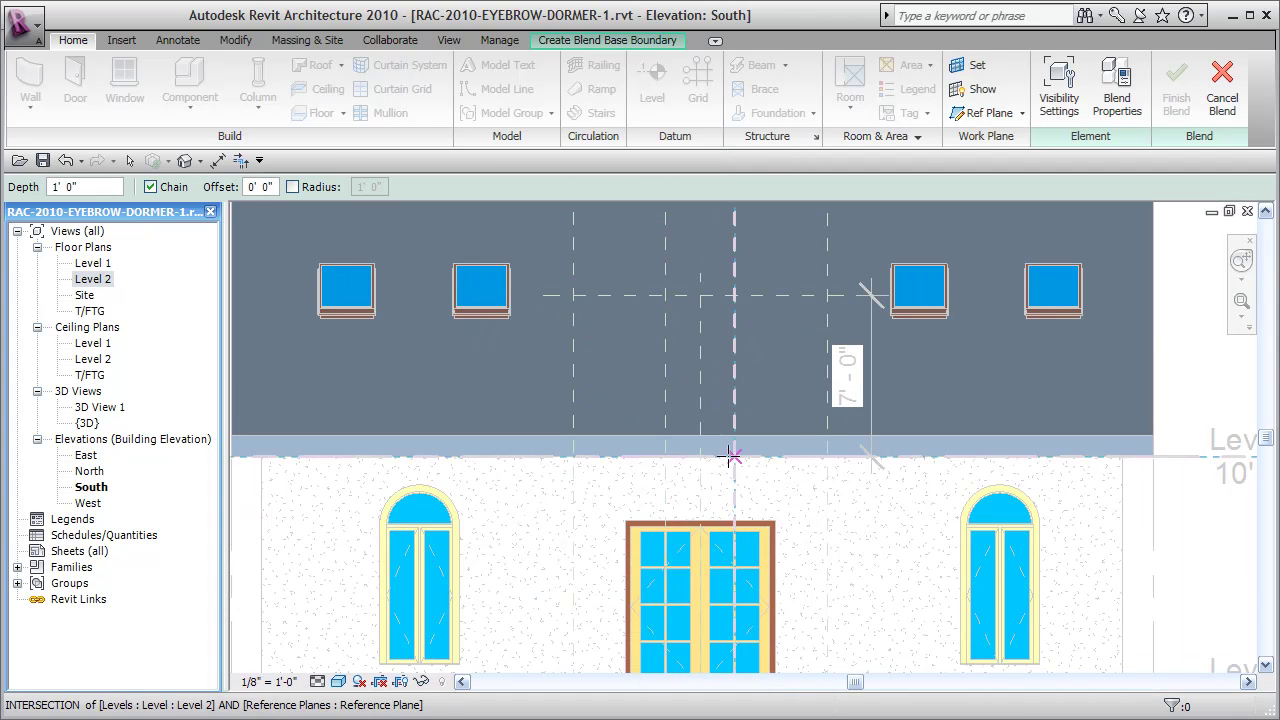
Draw an 8' radius start-end arc across the roof edge and shorten it to end at its crown.
scroll(683, 494, up, 3)
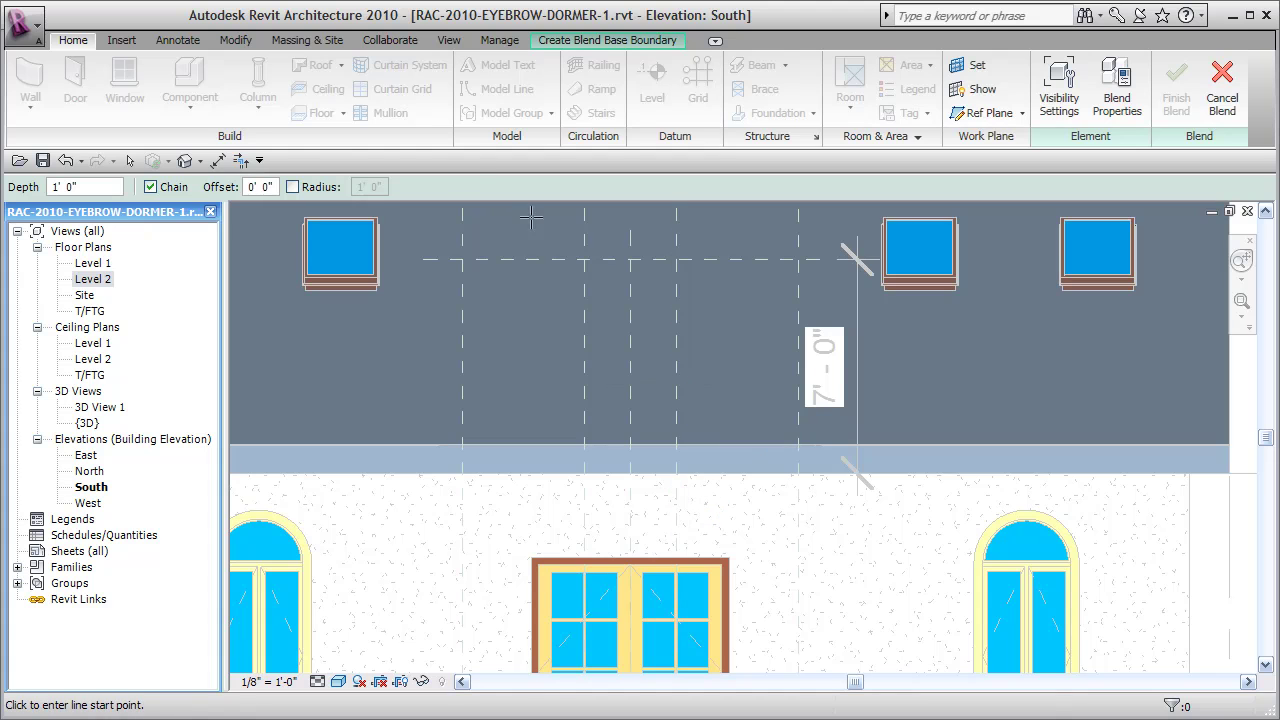
click(580, 42)
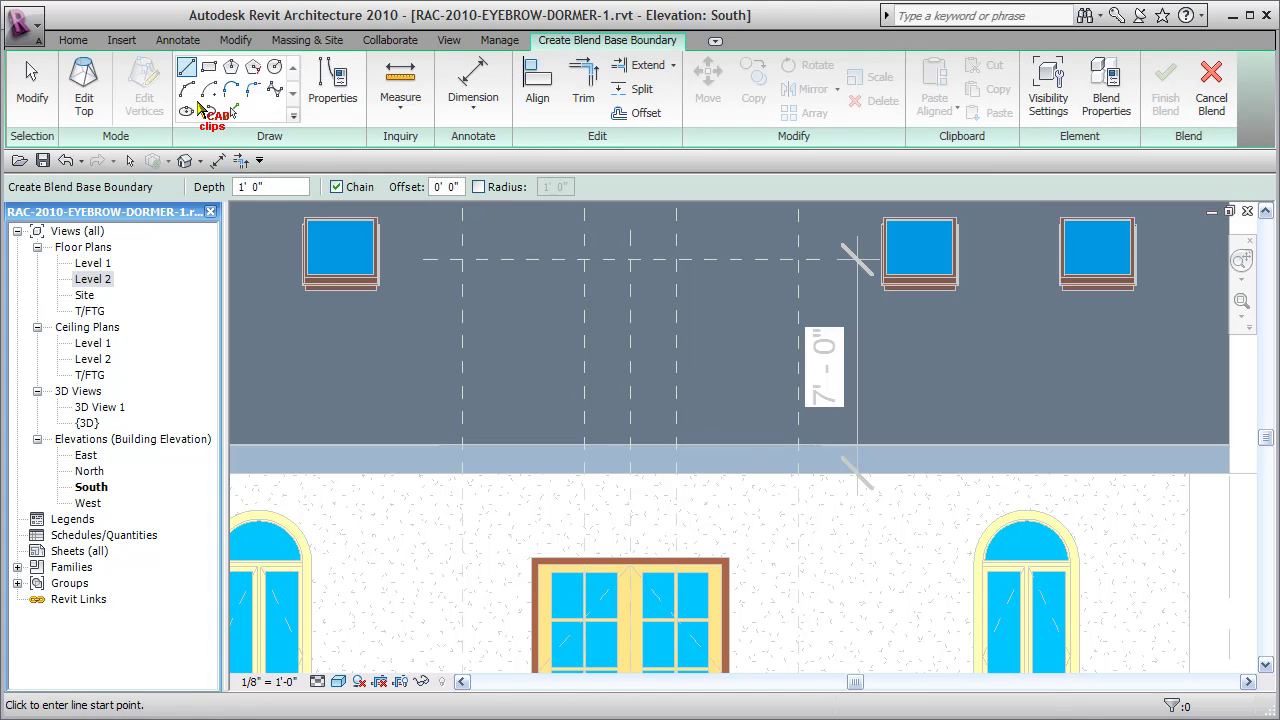
click(186, 89)
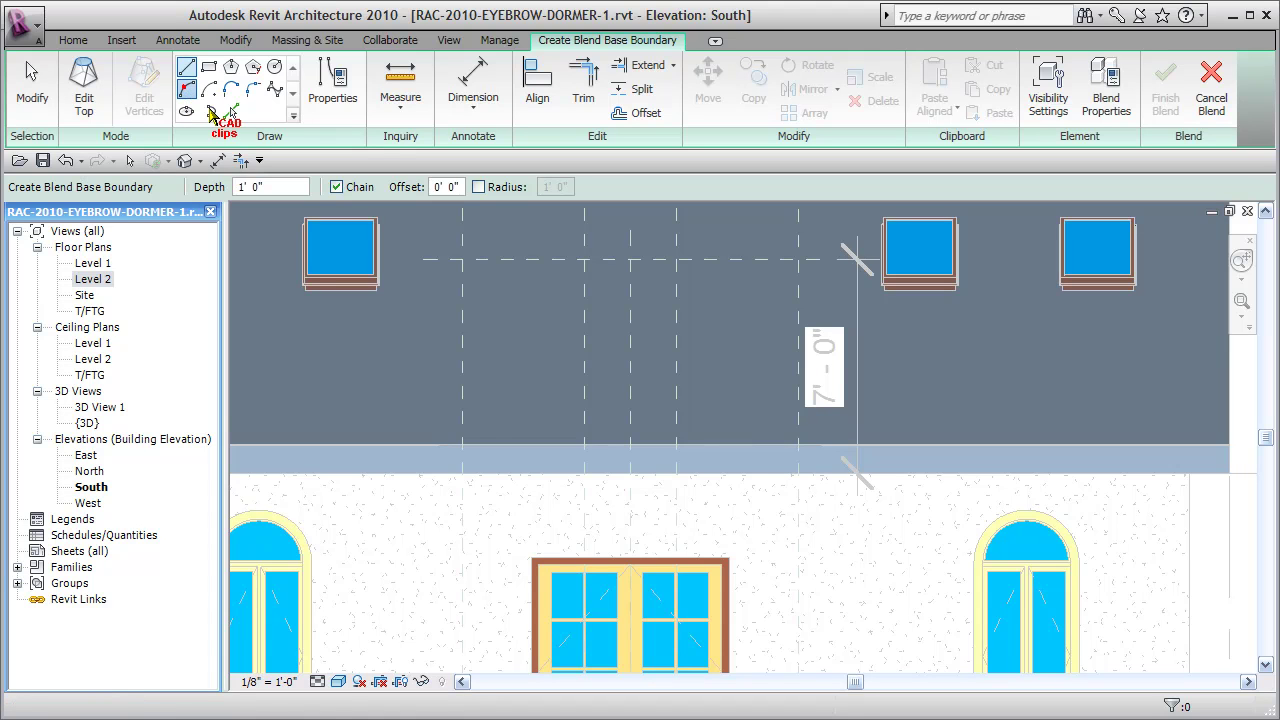
click(463, 444)
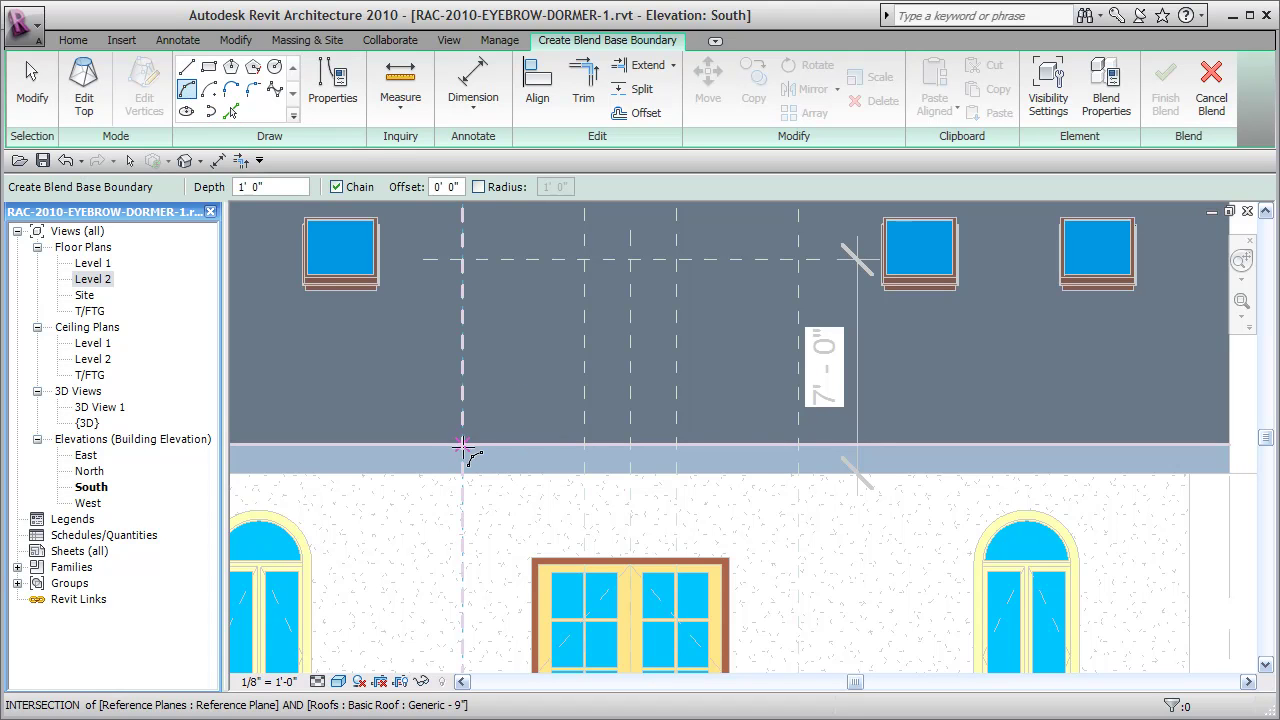
click(797, 444)
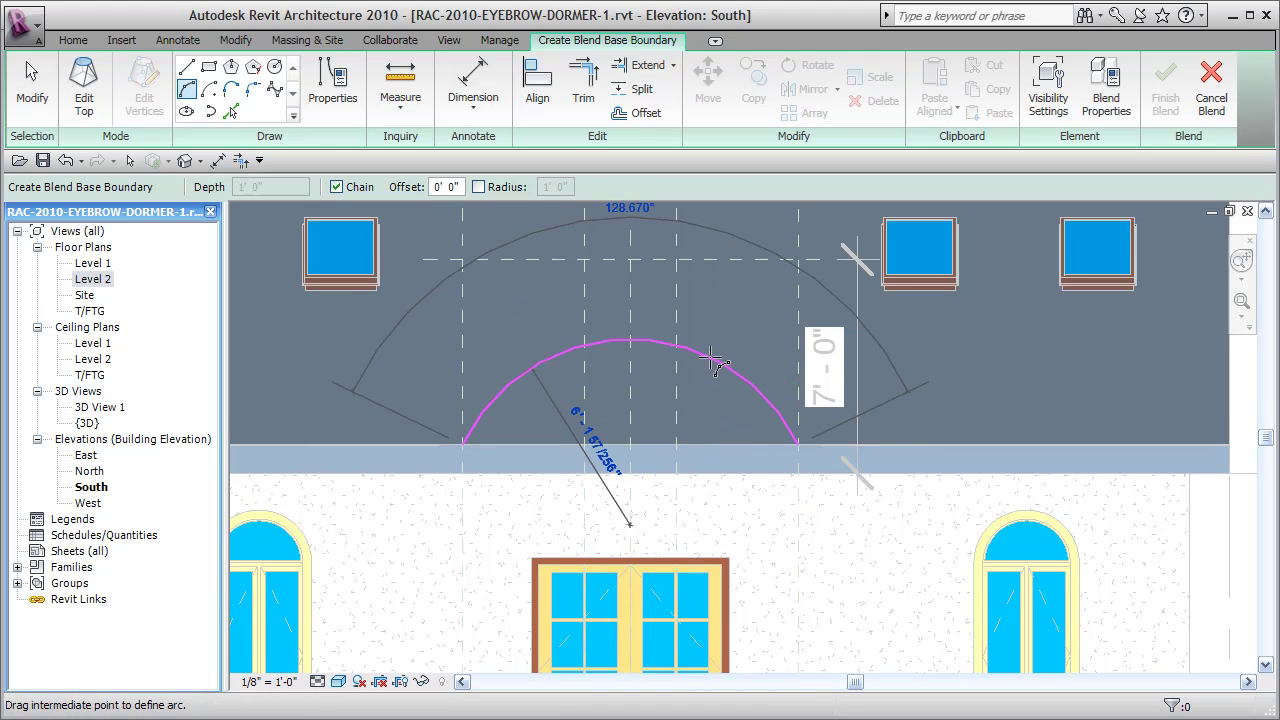
text(8)
key(Return)
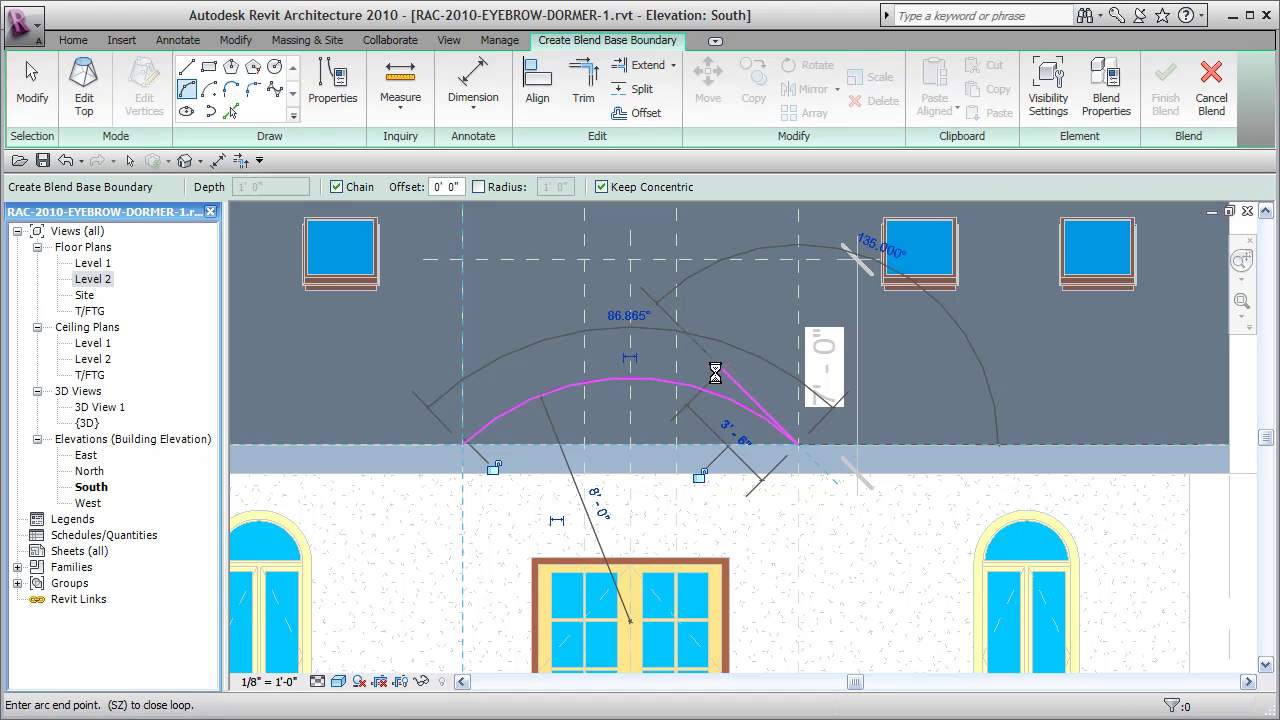
key(Escape)
key(Escape)
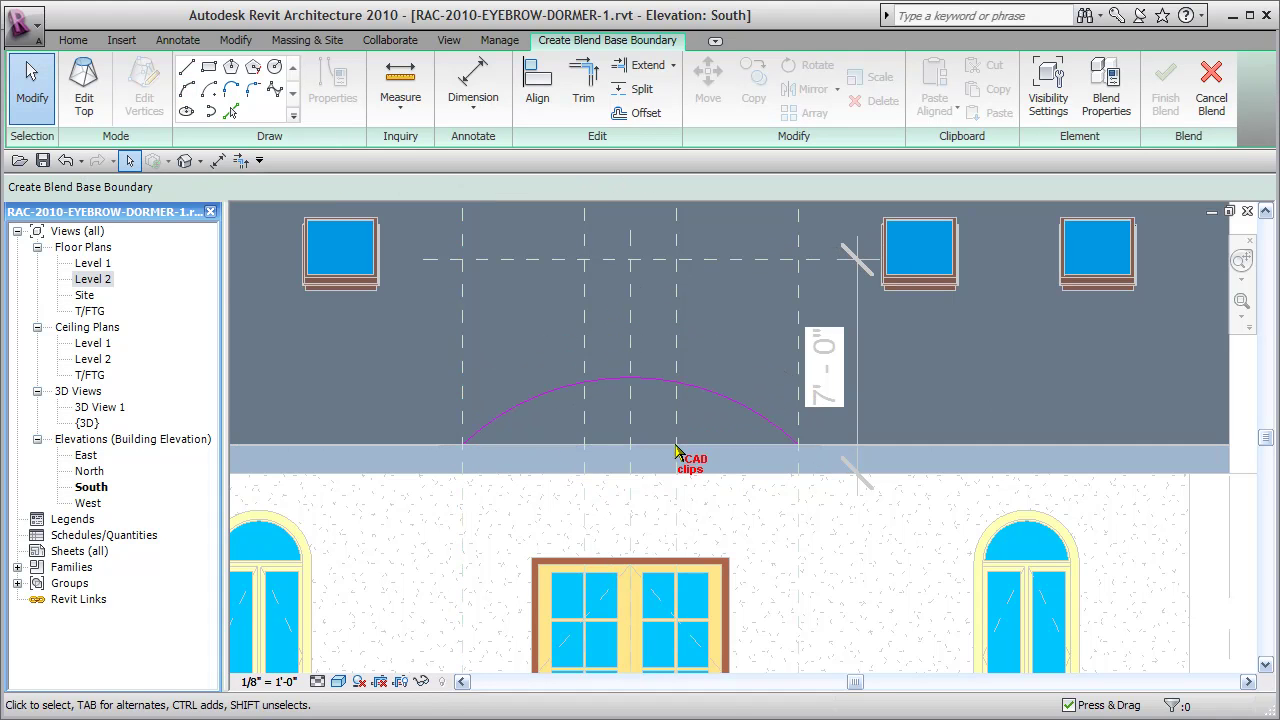
middle_drag(676, 452, 777, 457)
scroll(723, 460, up, 3)
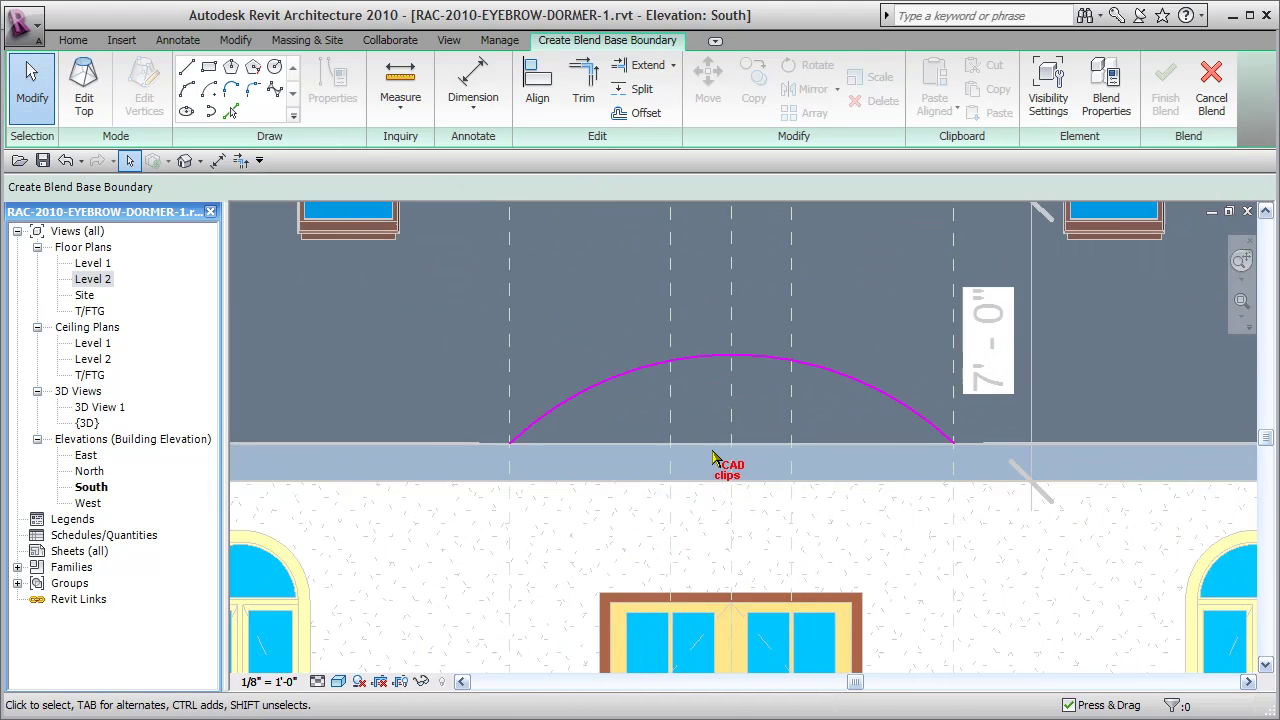
click(897, 381)
drag(992, 445, 736, 343)
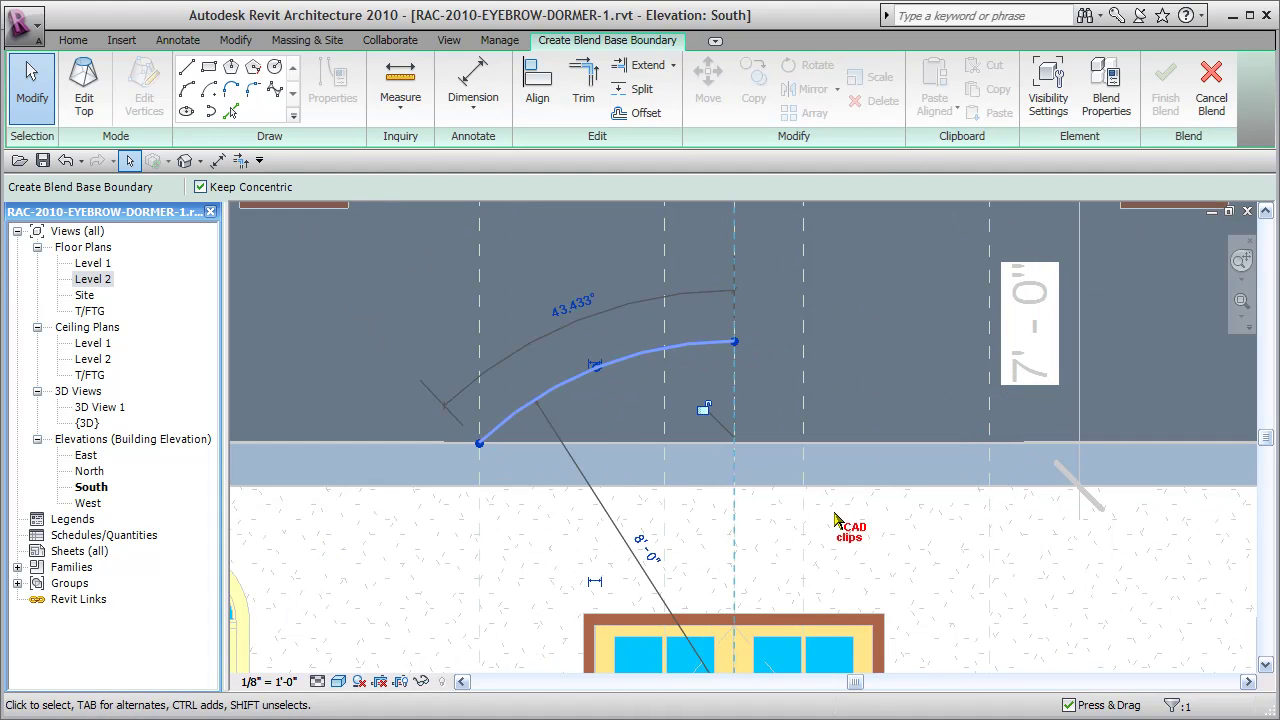
Add a small tangent arc about 1'-6" long at the eyebrow's lower left end.
click(184, 88)
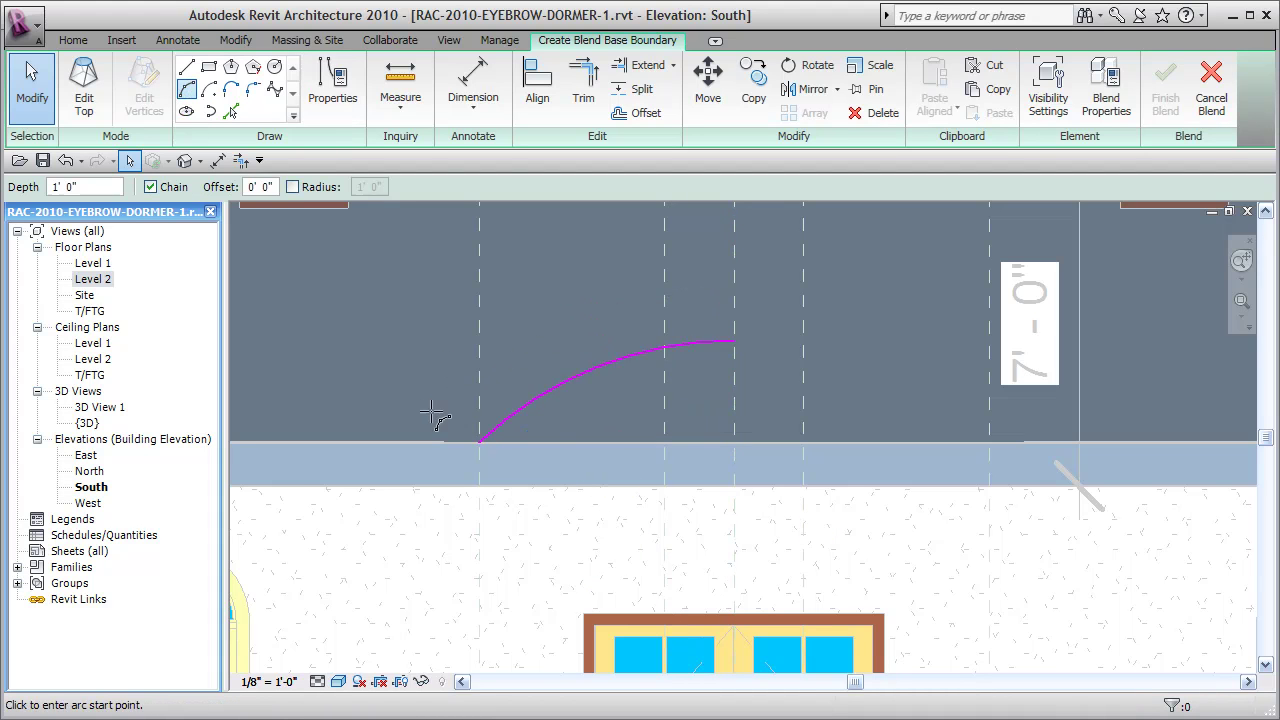
click(479, 441)
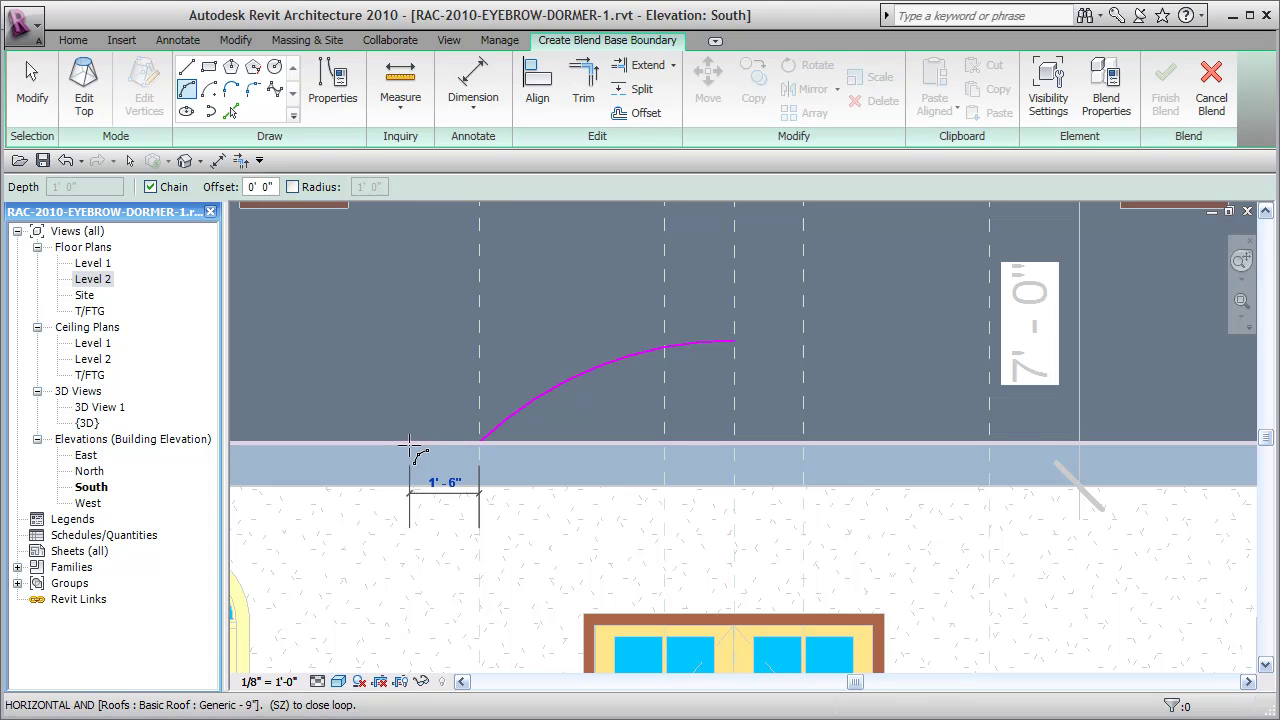
click(411, 443)
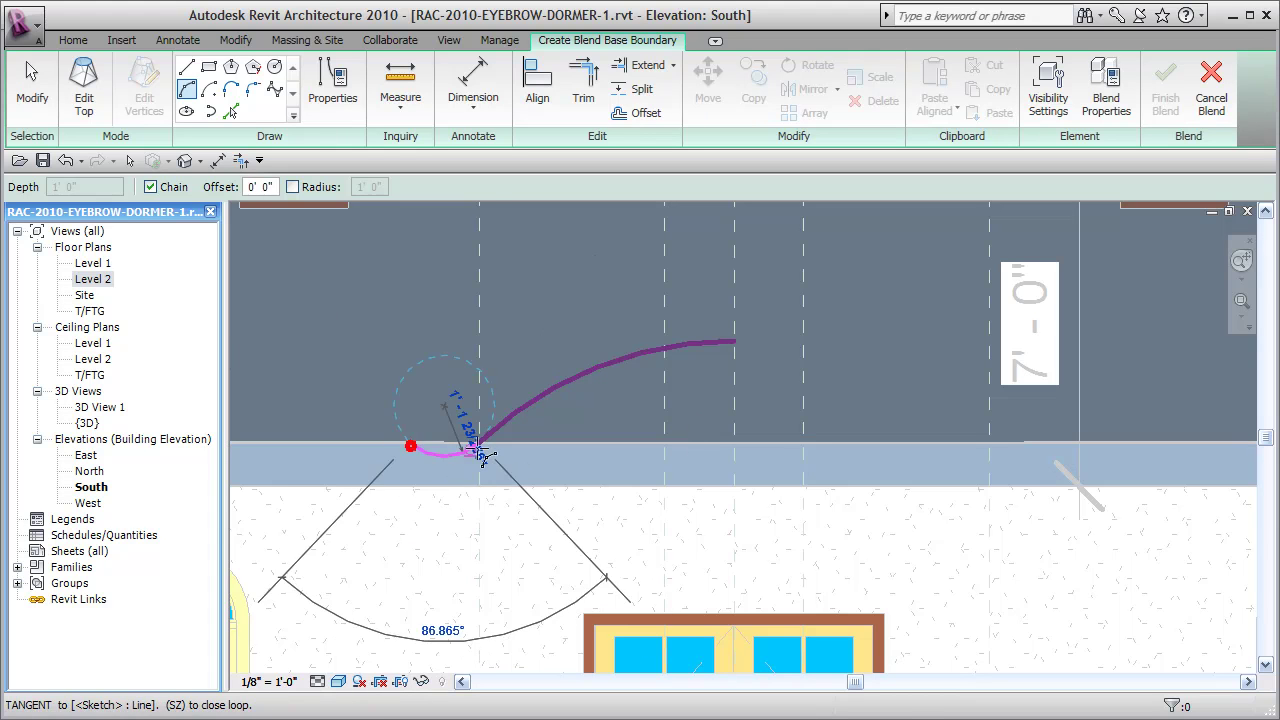
click(464, 448)
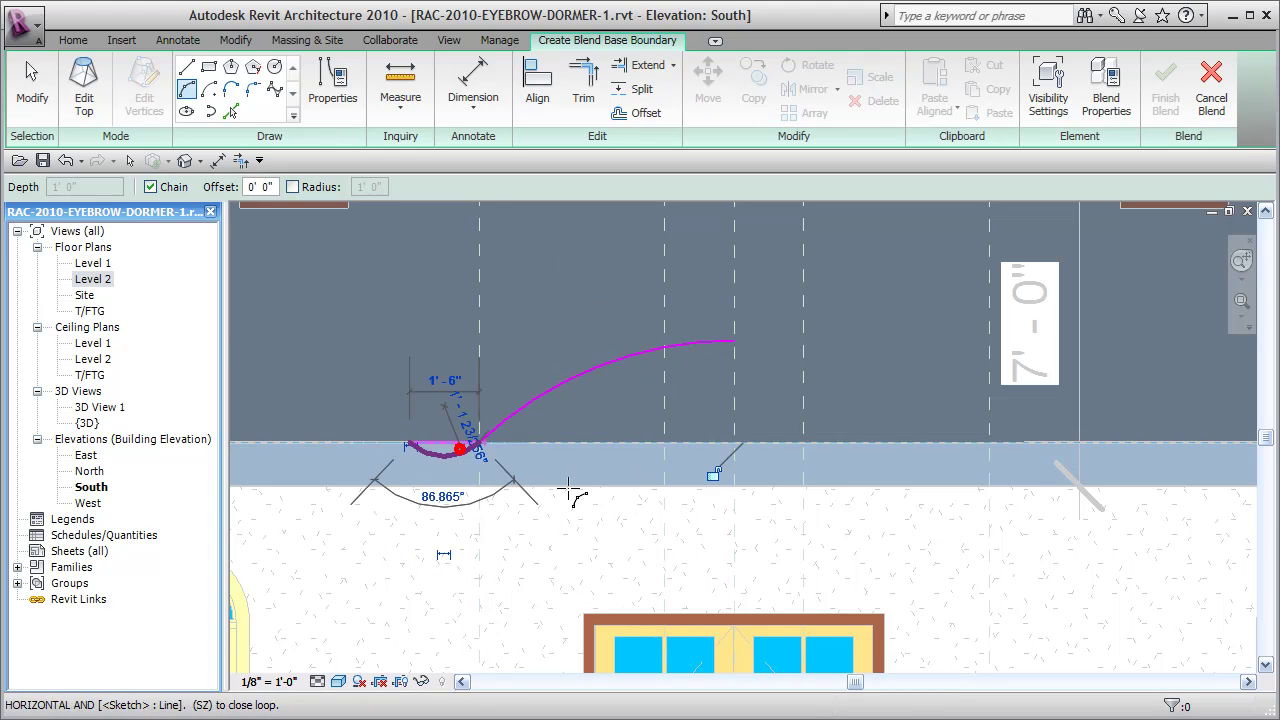
key(Escape)
key(Escape)
scroll(443, 480, up, 2)
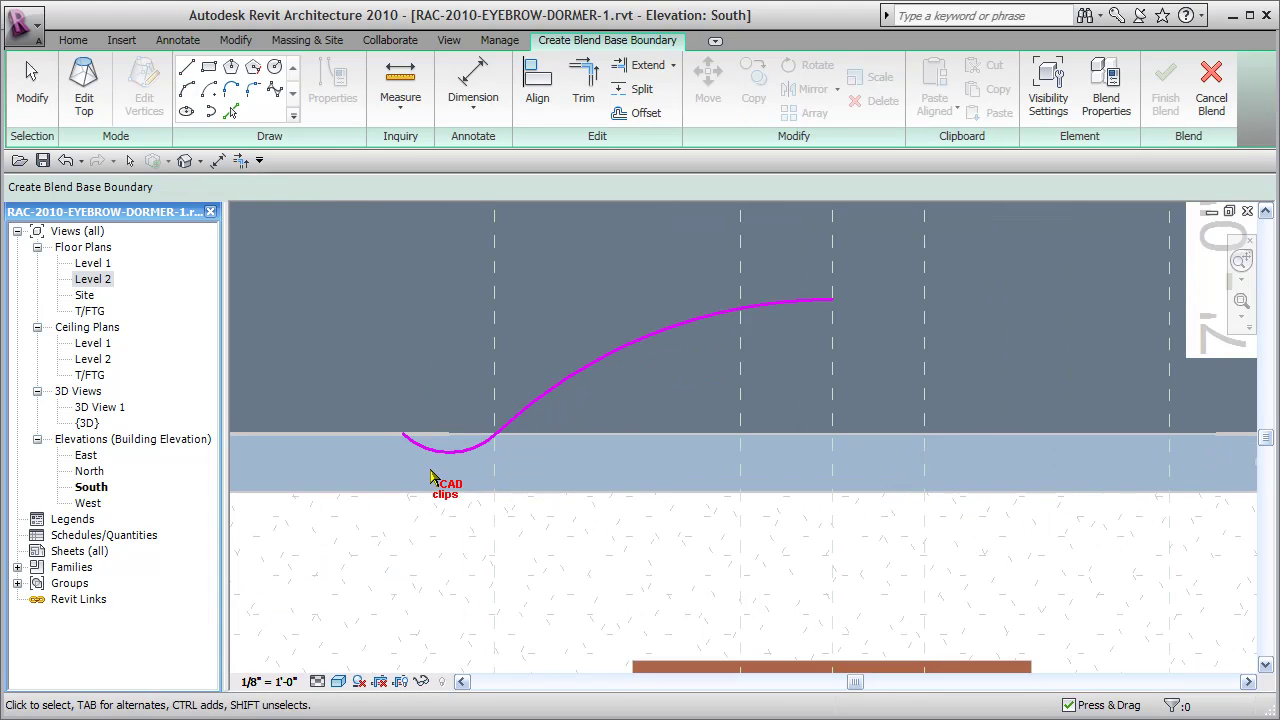
click(452, 447)
mouse_move(395, 424)
mouse_down()
mouse_move(456, 447)
mouse_move(431, 443)
mouse_move(457, 443)
mouse_move(433, 443)
mouse_move(415, 420)
mouse_move(395, 424)
mouse_up()
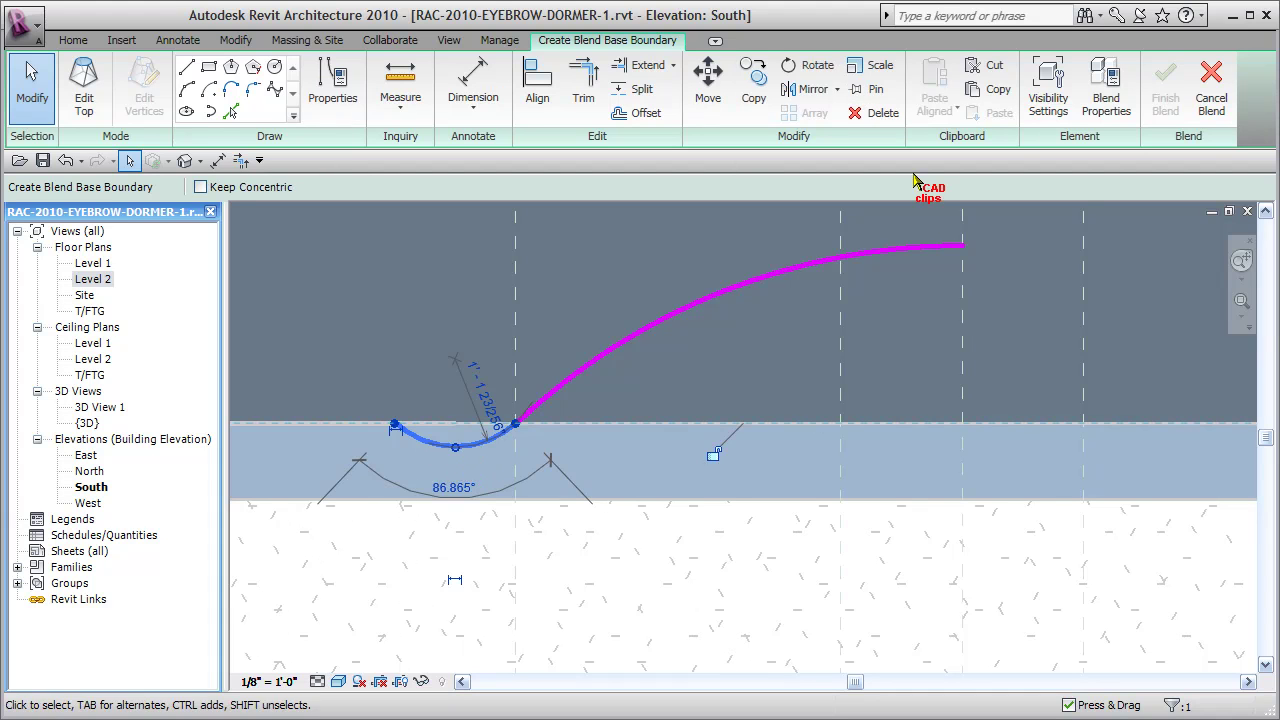
Place a reference plane 9" left of the arc base, snap the flare's end to it, then delete it.
click(73, 40)
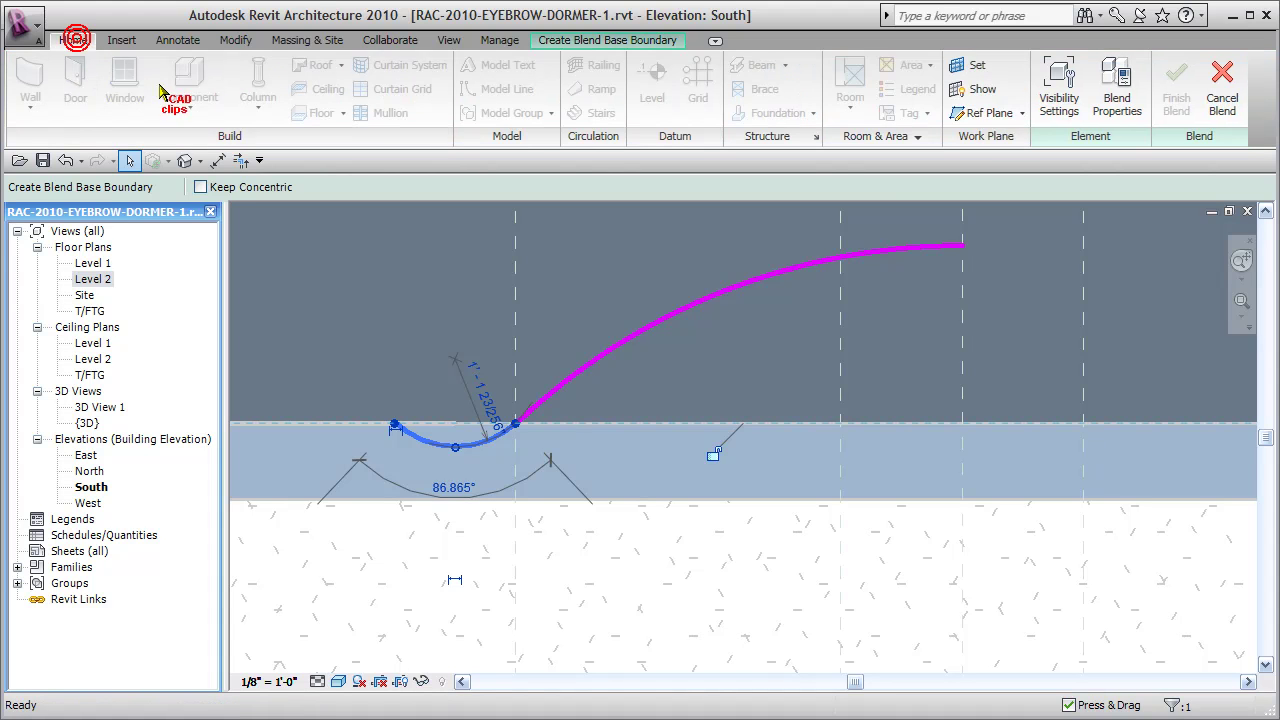
click(990, 113)
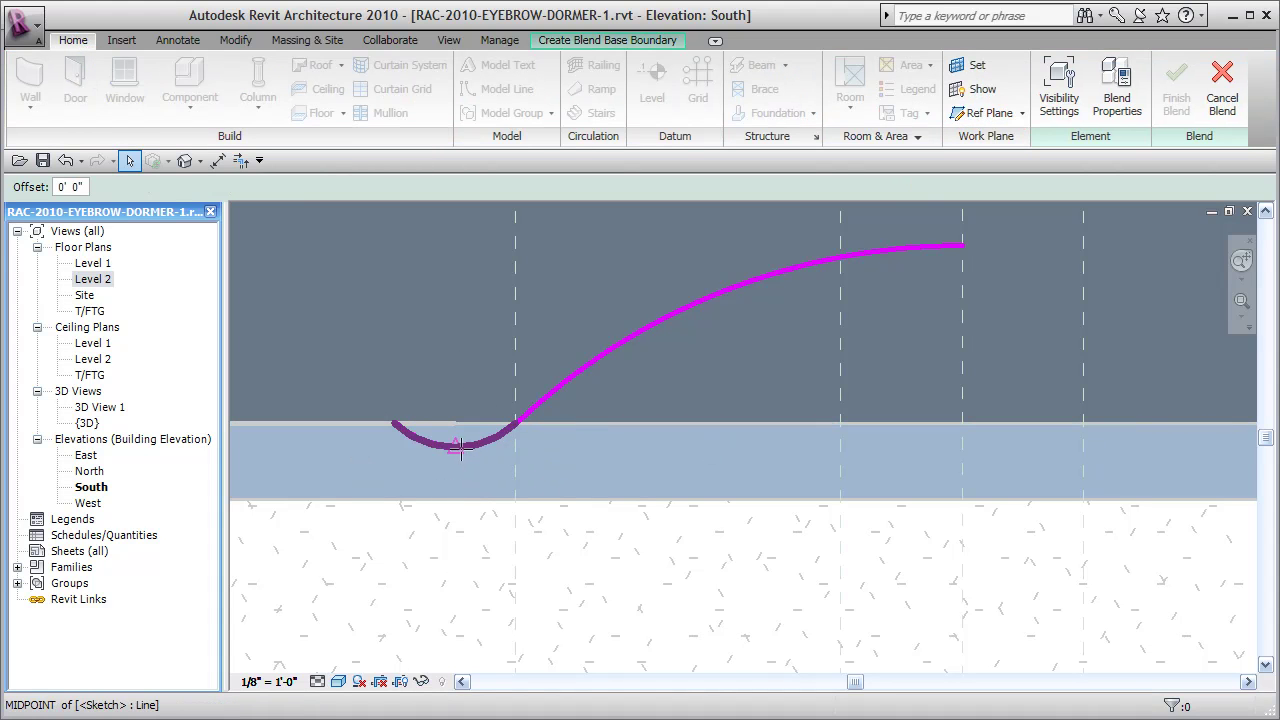
click(456, 336)
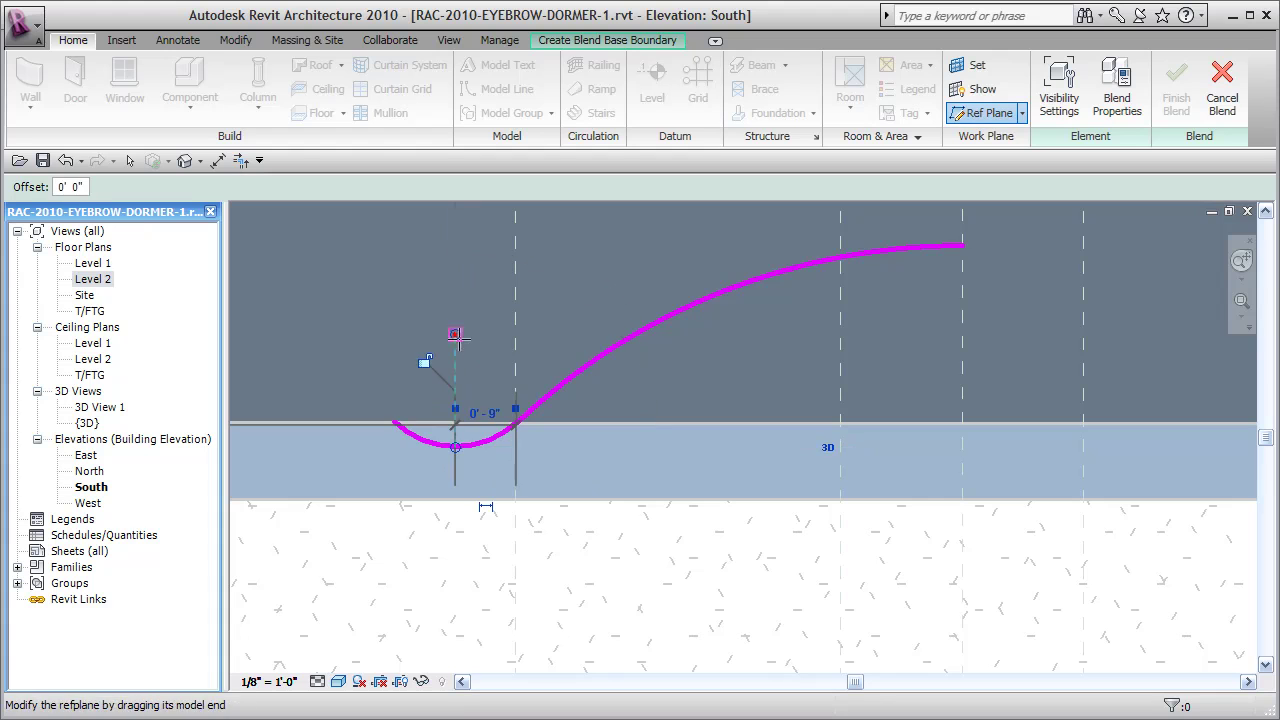
key(Escape)
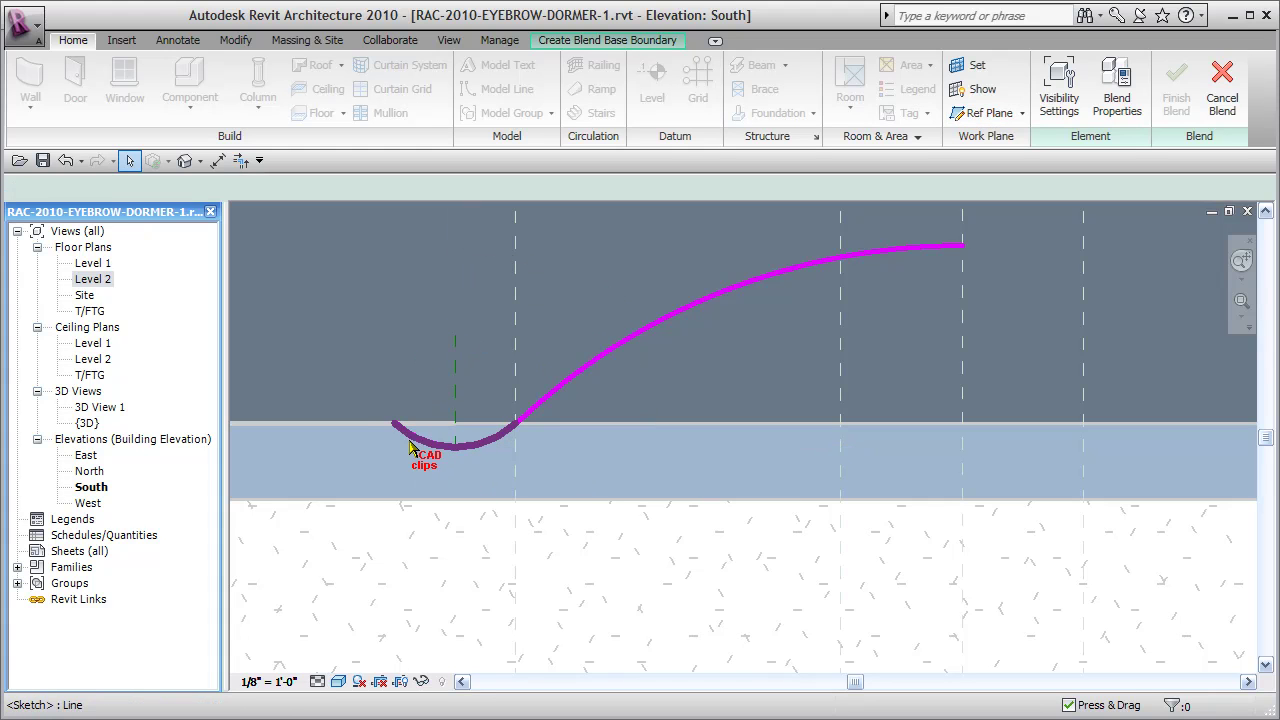
click(424, 443)
drag(393, 424, 455, 446)
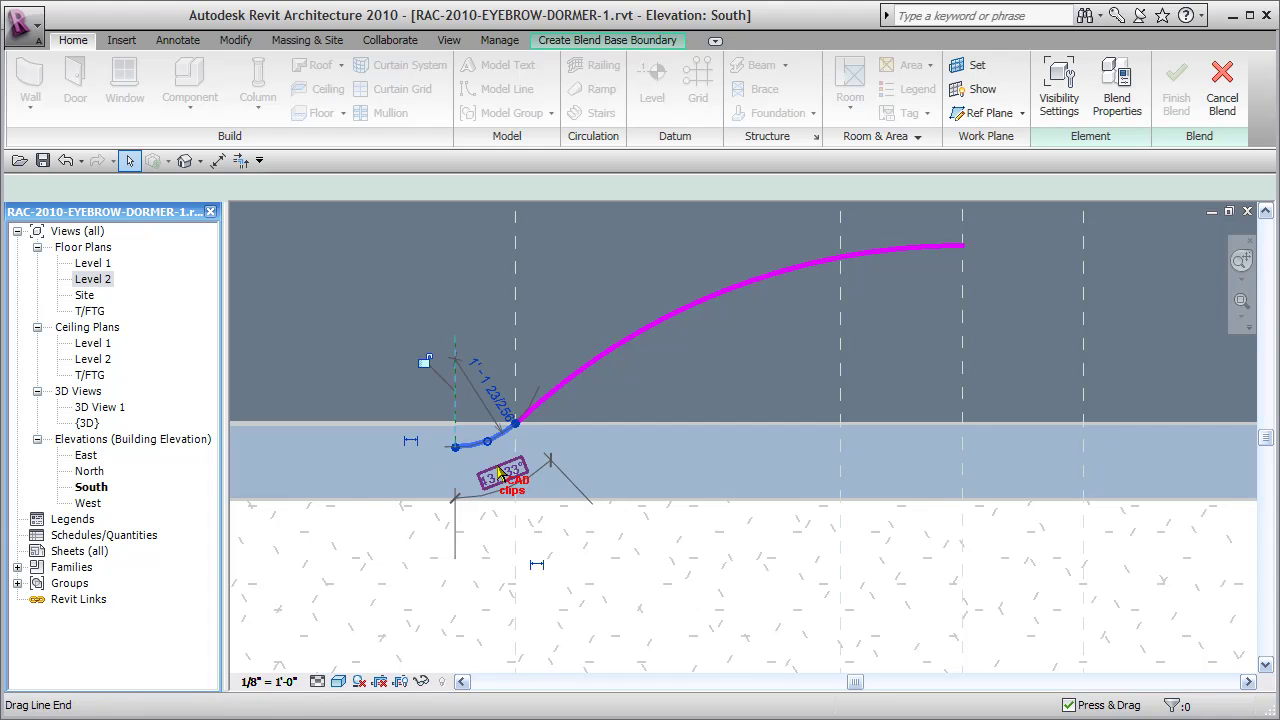
click(587, 524)
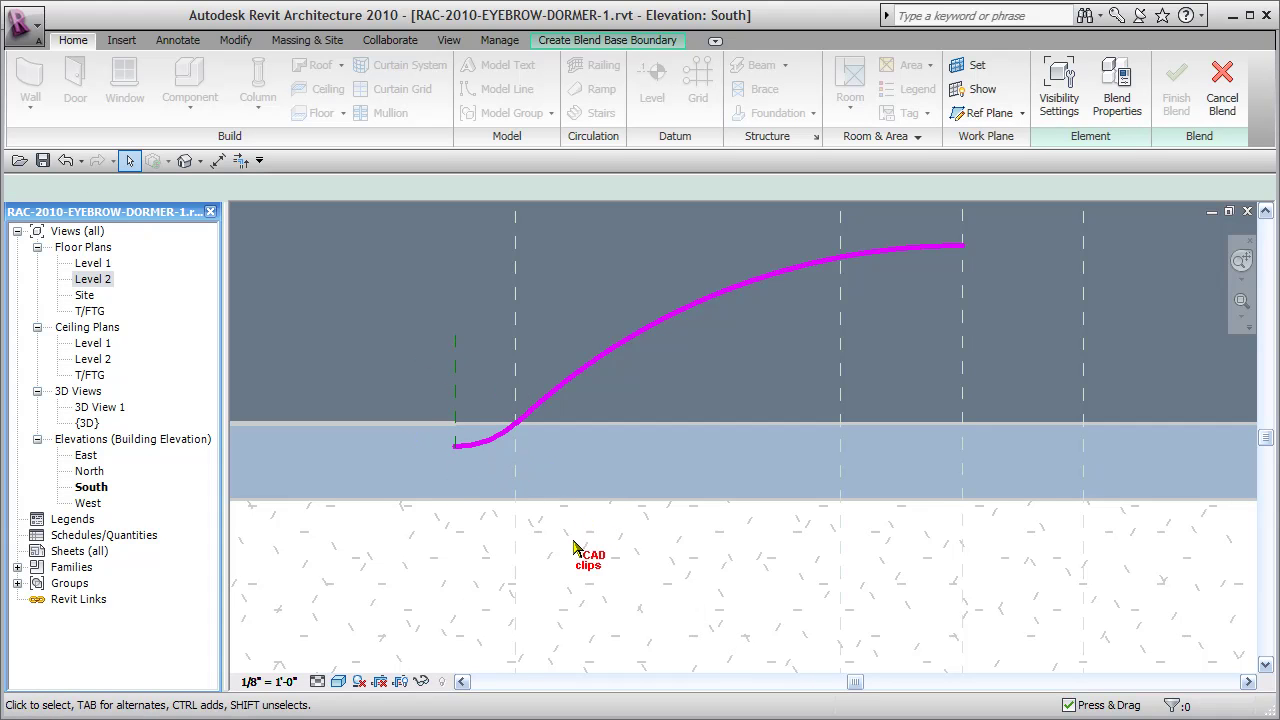
click(470, 372)
key(Delete)
scroll(663, 517, down, 2)
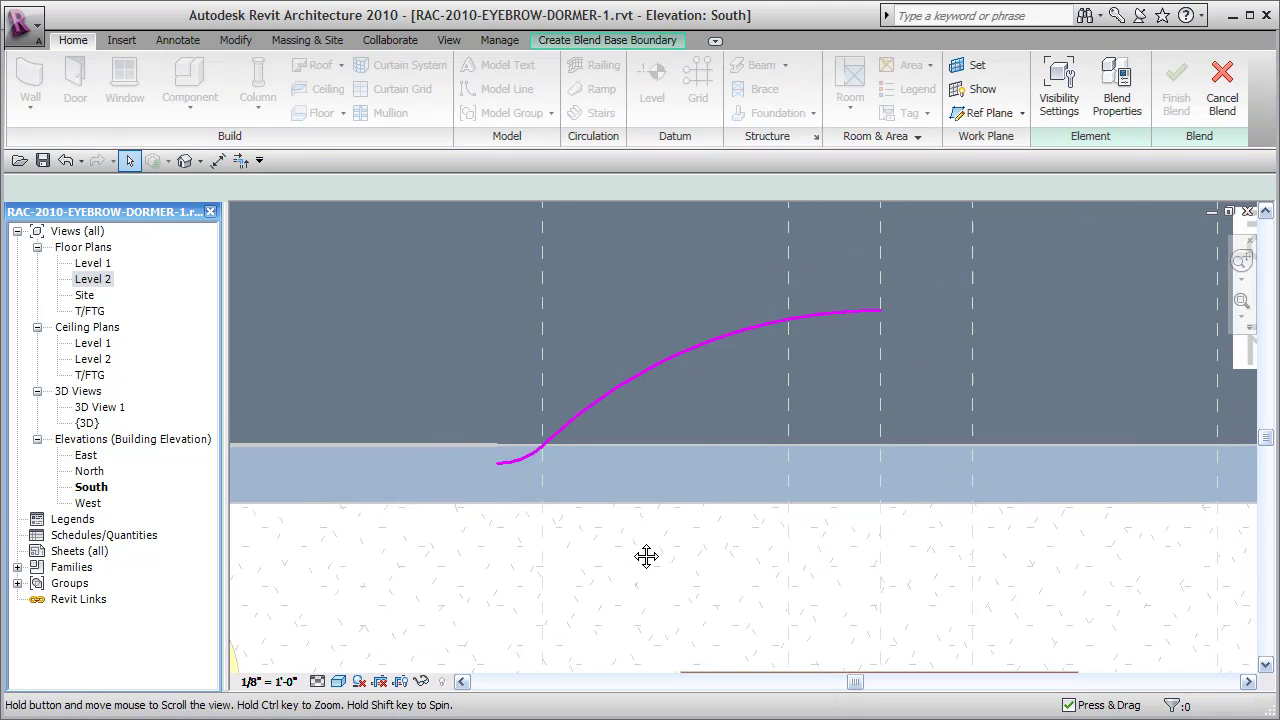
Mirror both pieces of the half-curve across the centre reference plane to form the full eyebrow.
middle_drag(646, 554, 555, 558)
drag(379, 478, 836, 283)
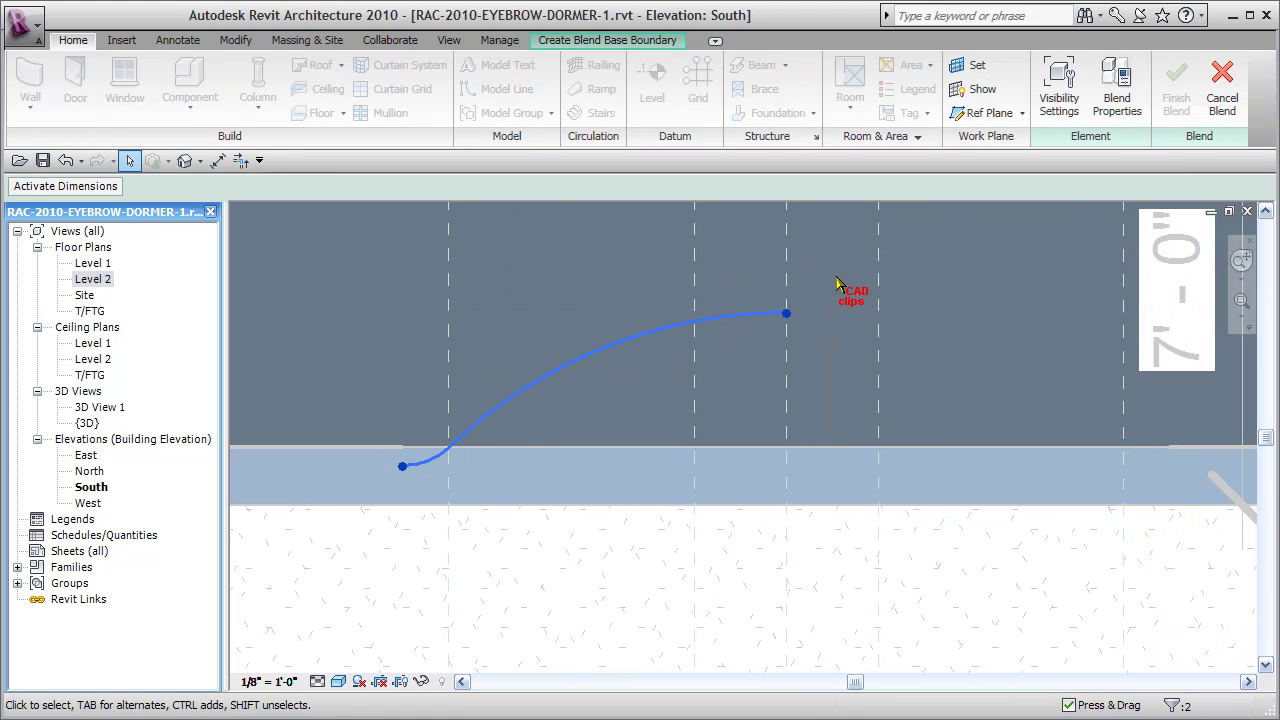
click(636, 40)
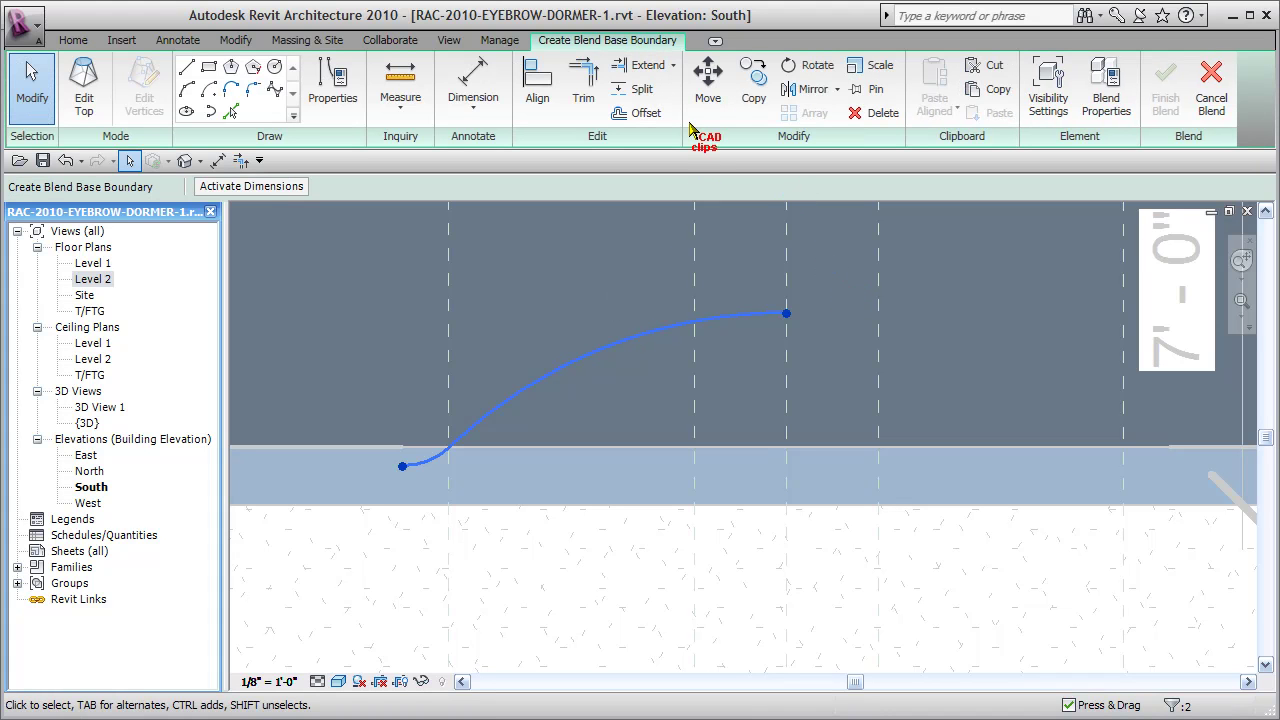
click(830, 90)
click(835, 121)
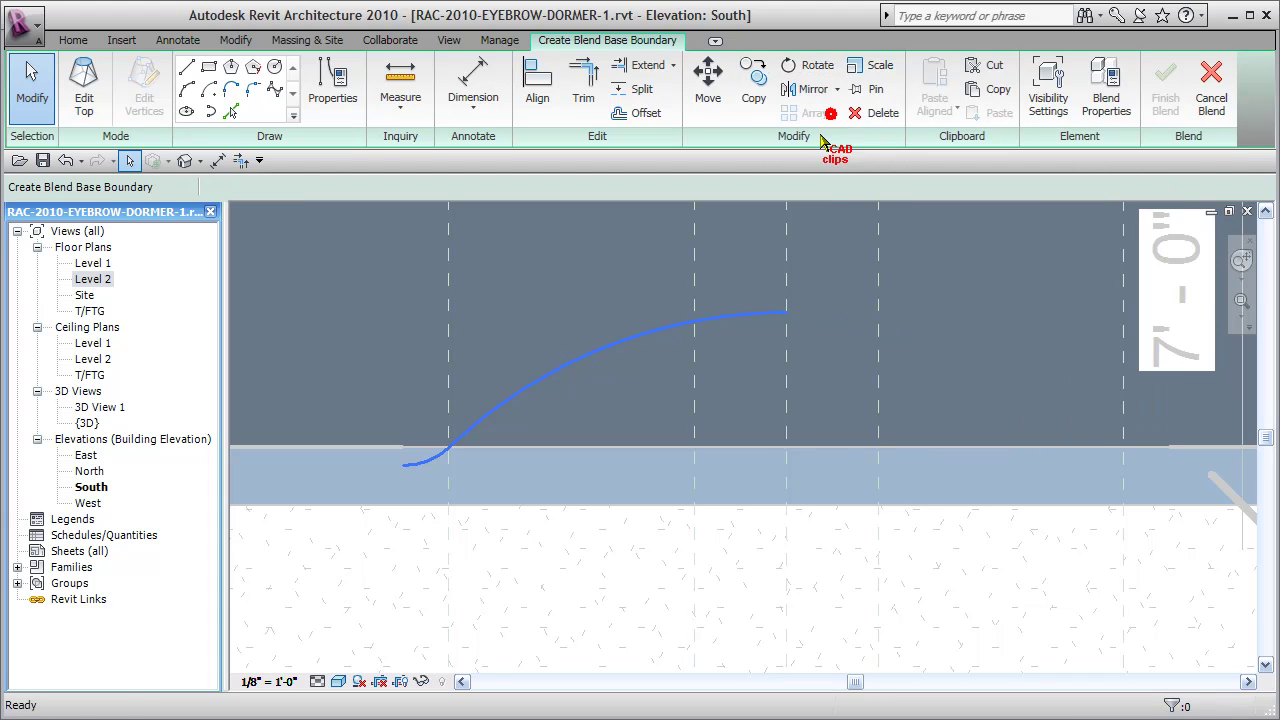
click(787, 239)
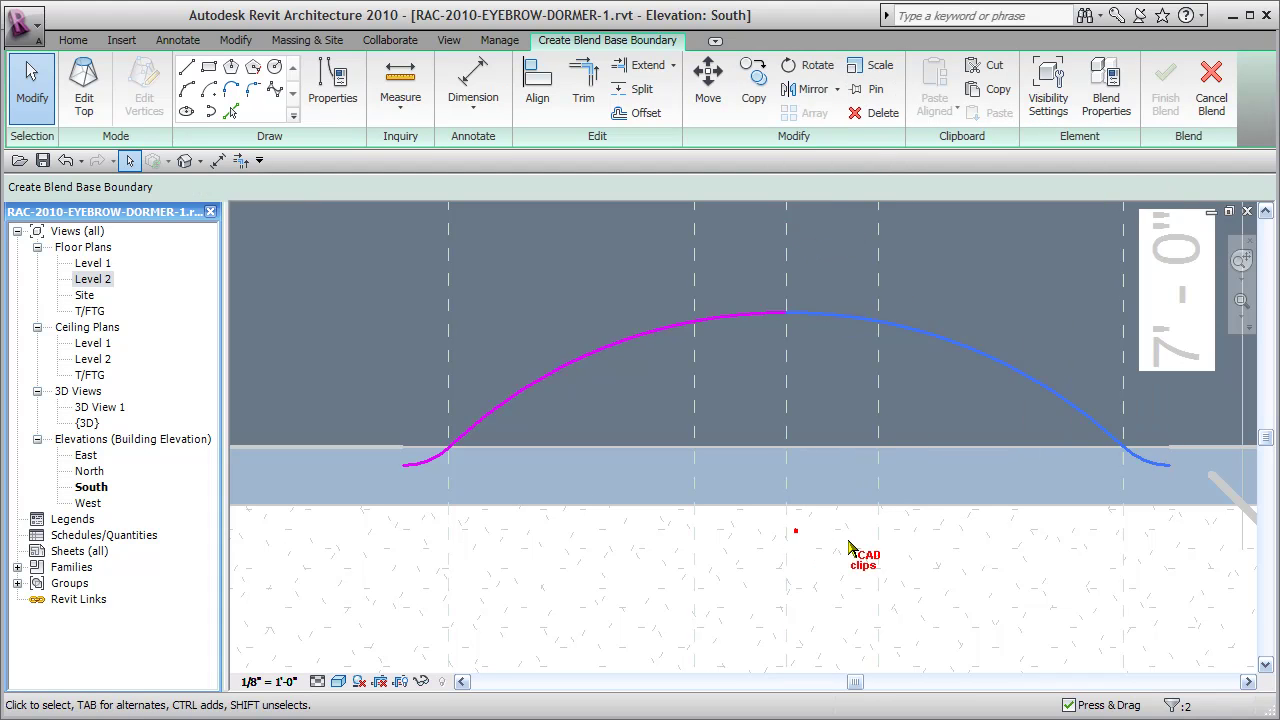
Move the whole eyebrow curve up so its ends sit on the roof band's top edge.
middle_drag(871, 551, 737, 566)
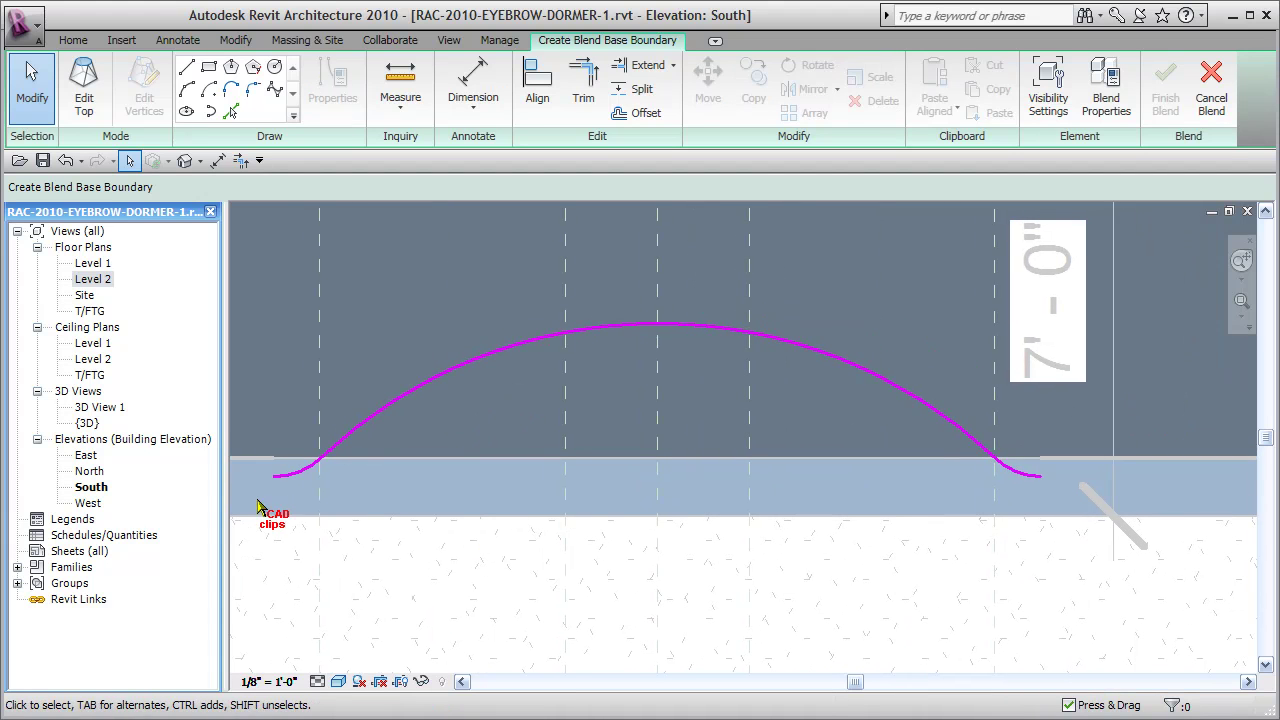
drag(257, 505, 1057, 306)
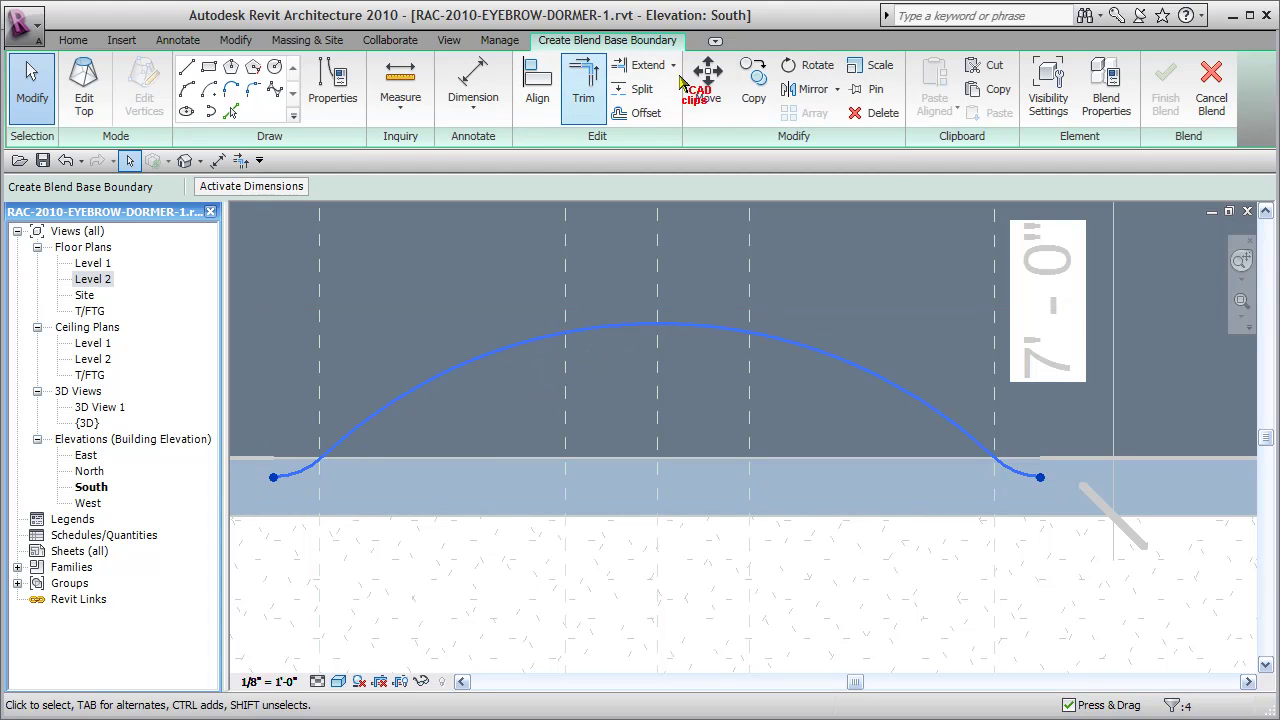
click(705, 80)
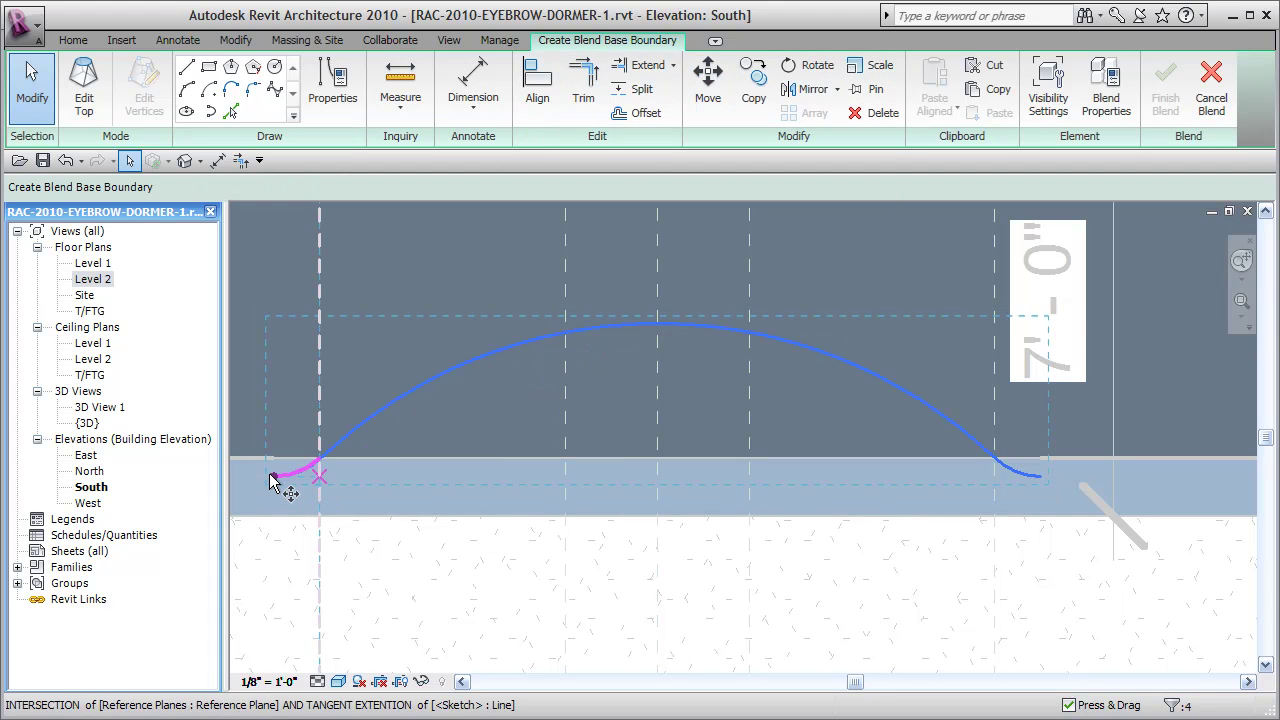
click(273, 476)
click(272, 458)
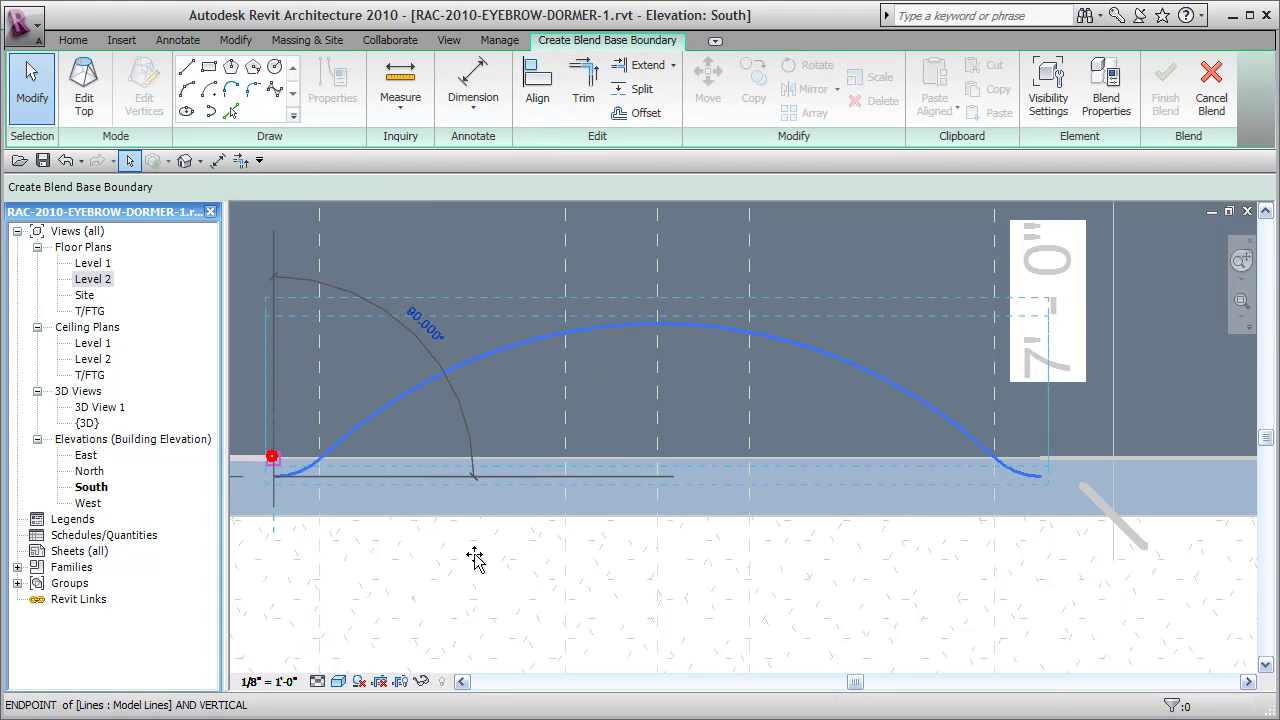
Measure the roof thickness and offset copies of all four arch segments 0' 11 1/4" downward.
click(475, 558)
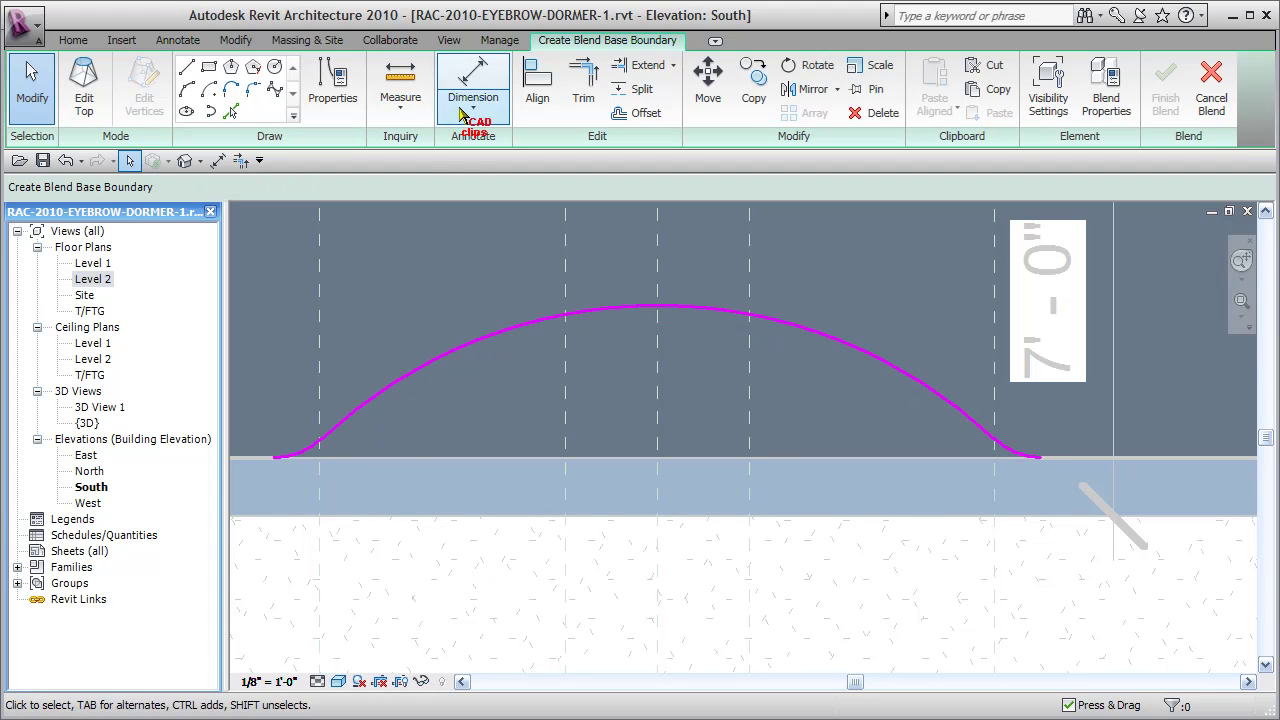
click(427, 458)
click(427, 515)
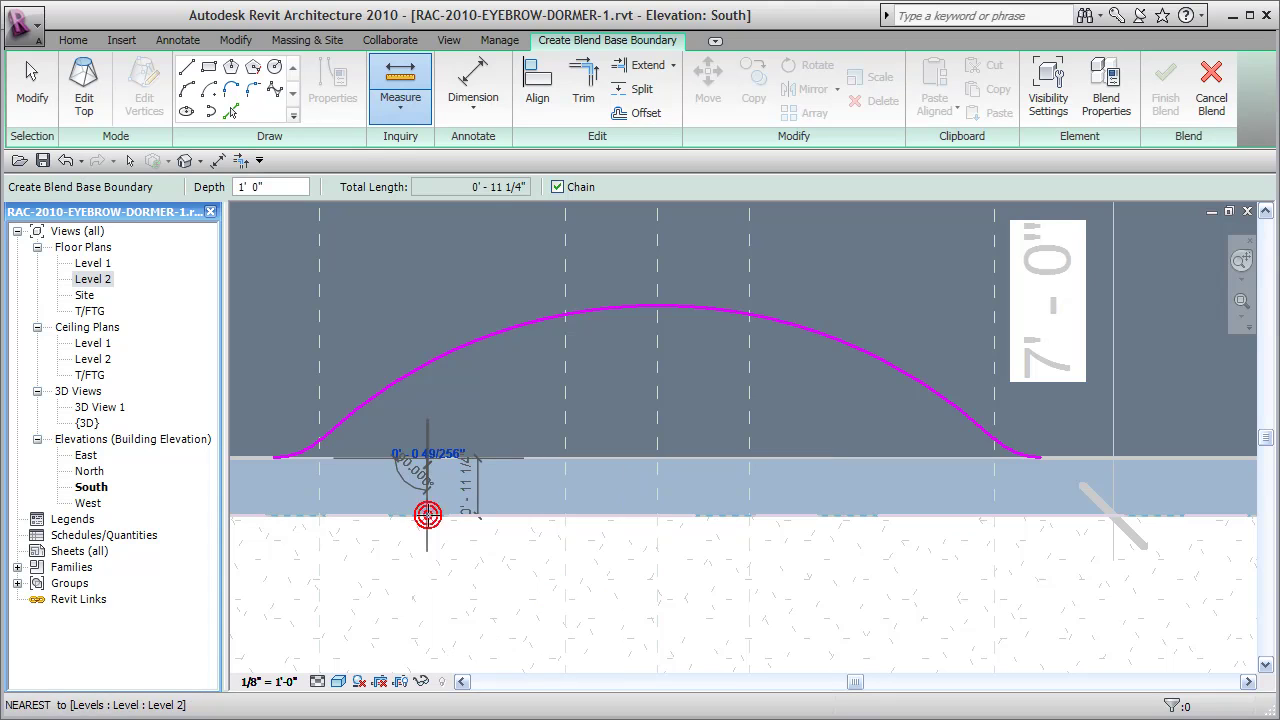
key(Escape)
key(Escape)
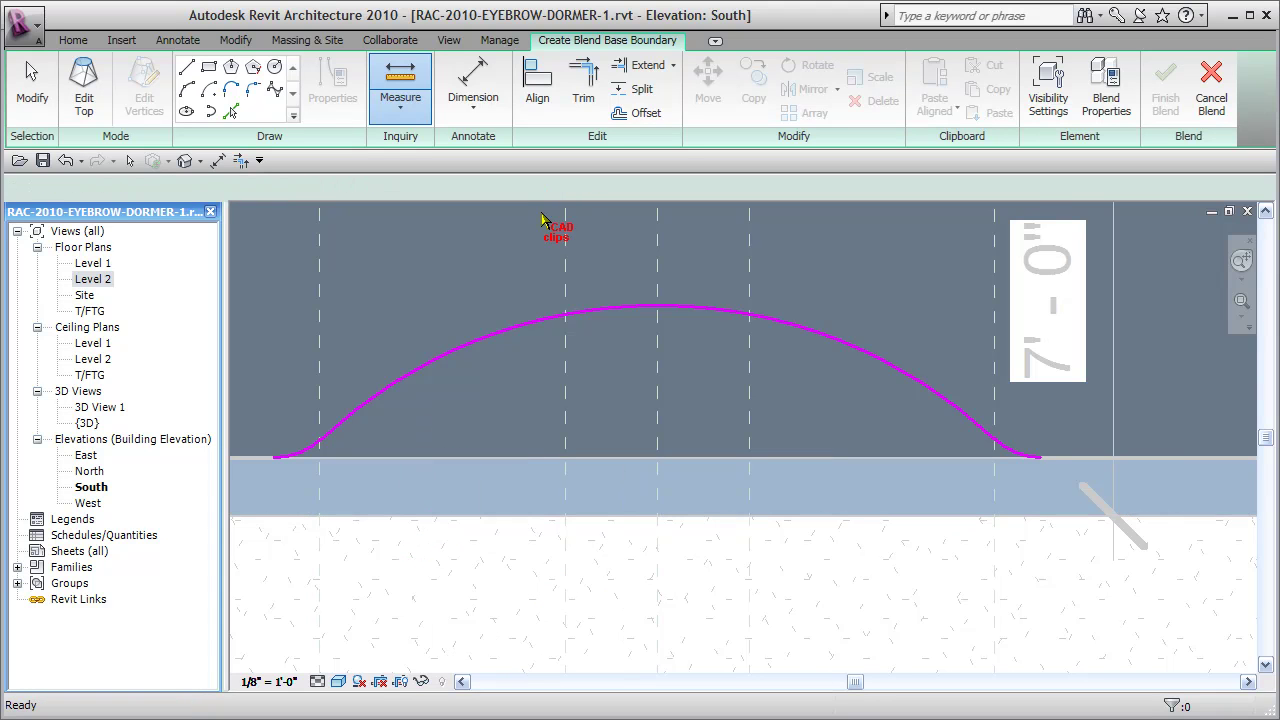
click(637, 115)
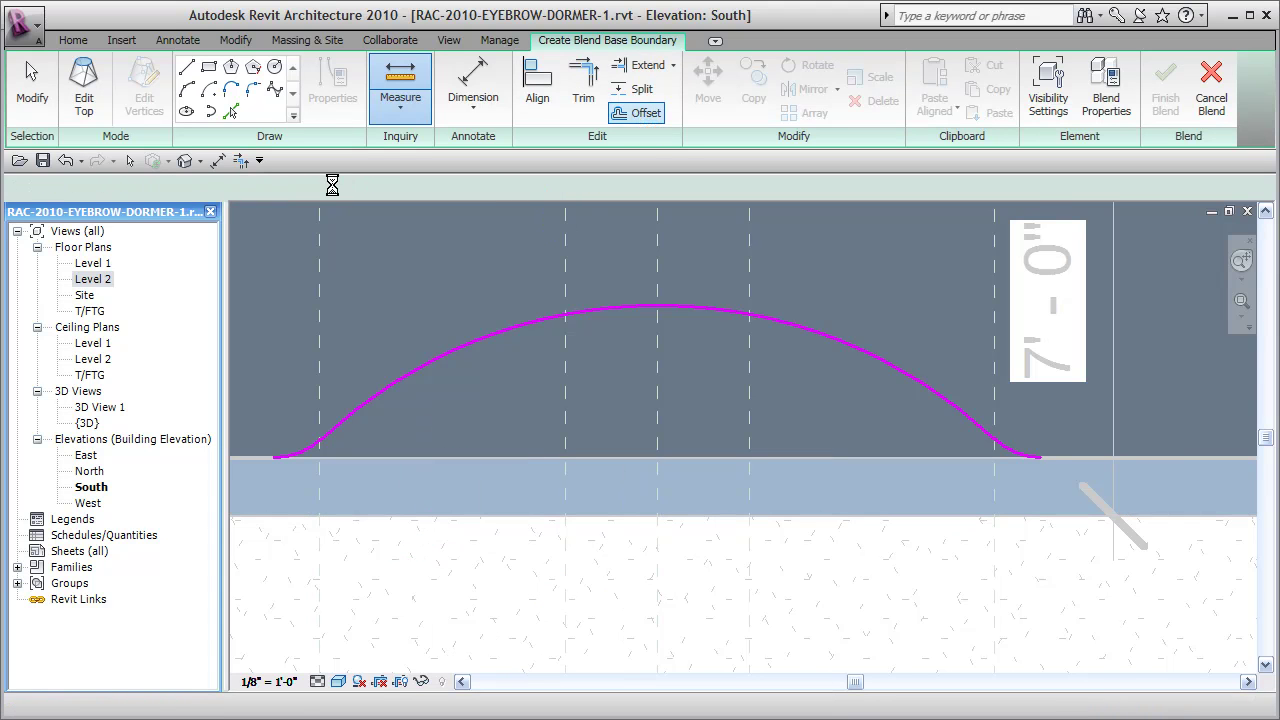
double_click(419, 188)
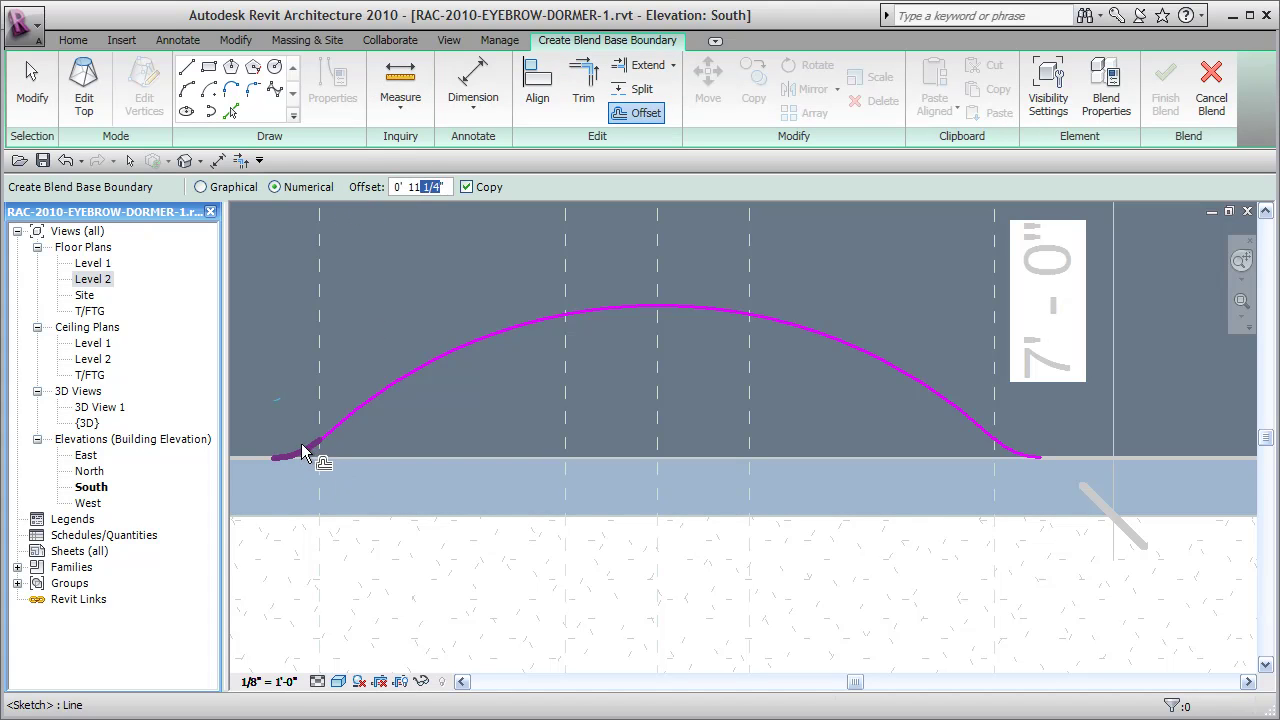
click(304, 455)
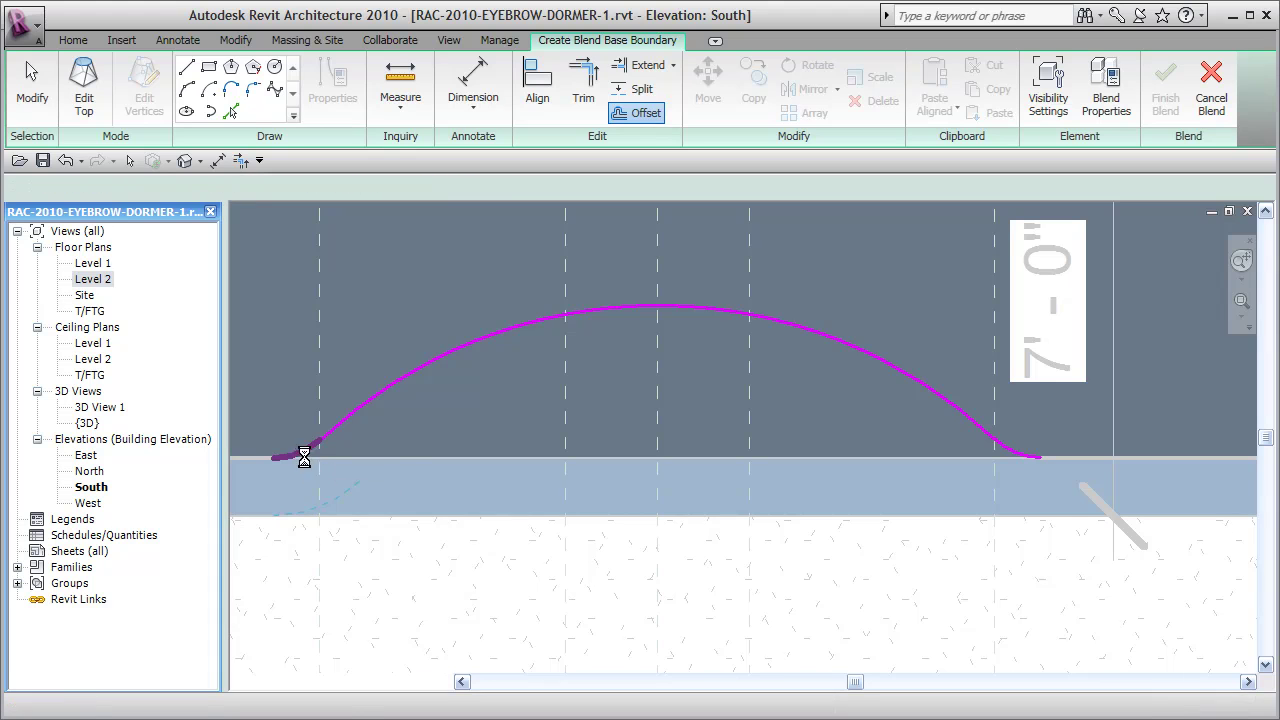
click(380, 399)
click(758, 322)
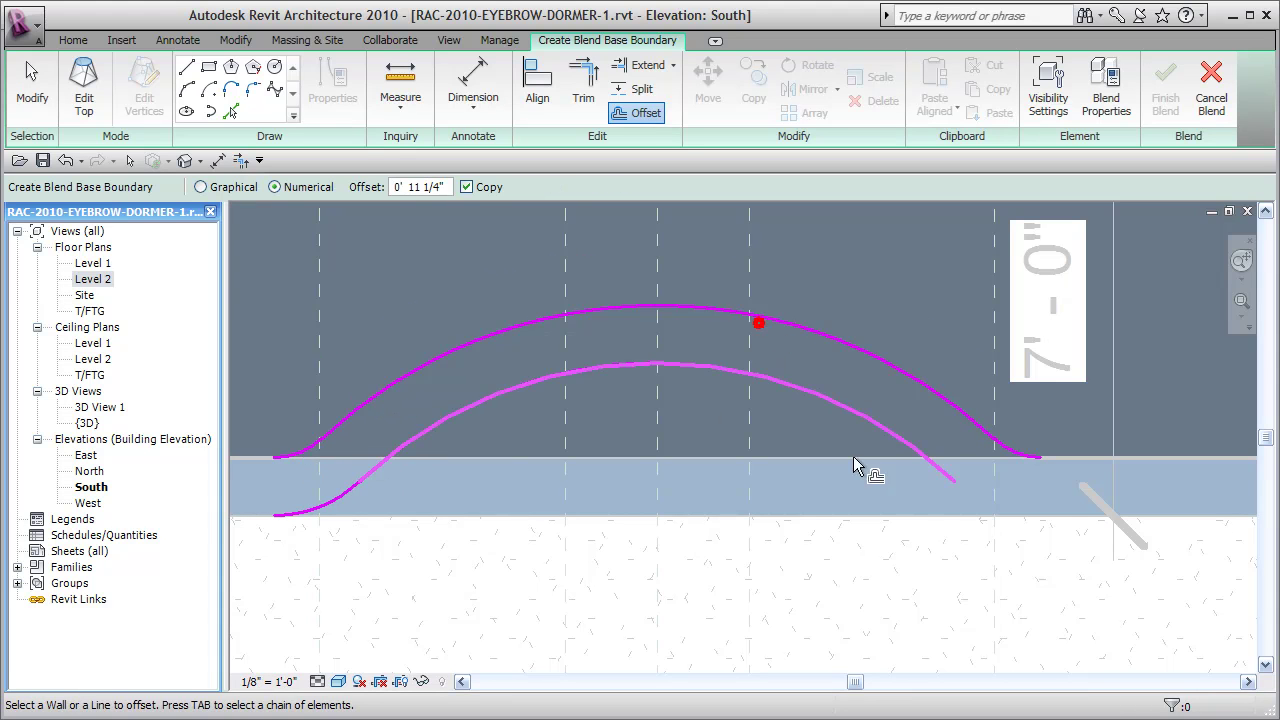
click(1010, 455)
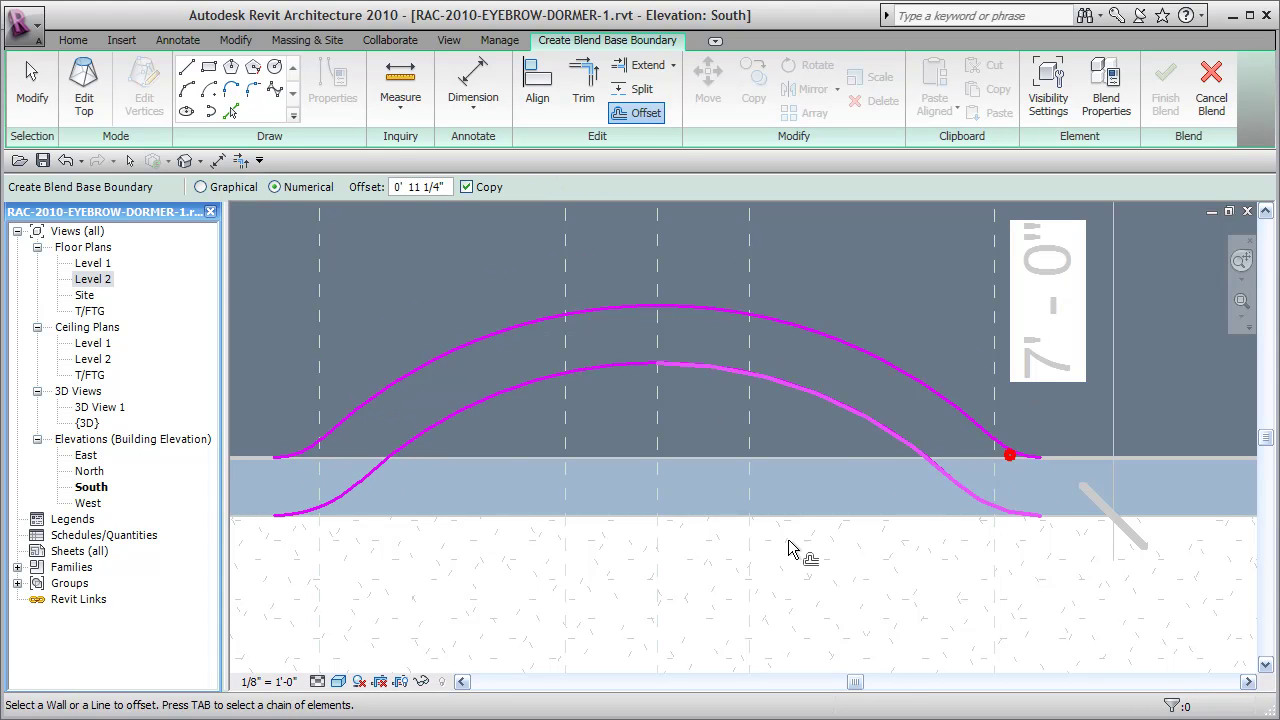
Draw vertical lines at both ends joining the upper and lower eyebrow curves.
click(186, 66)
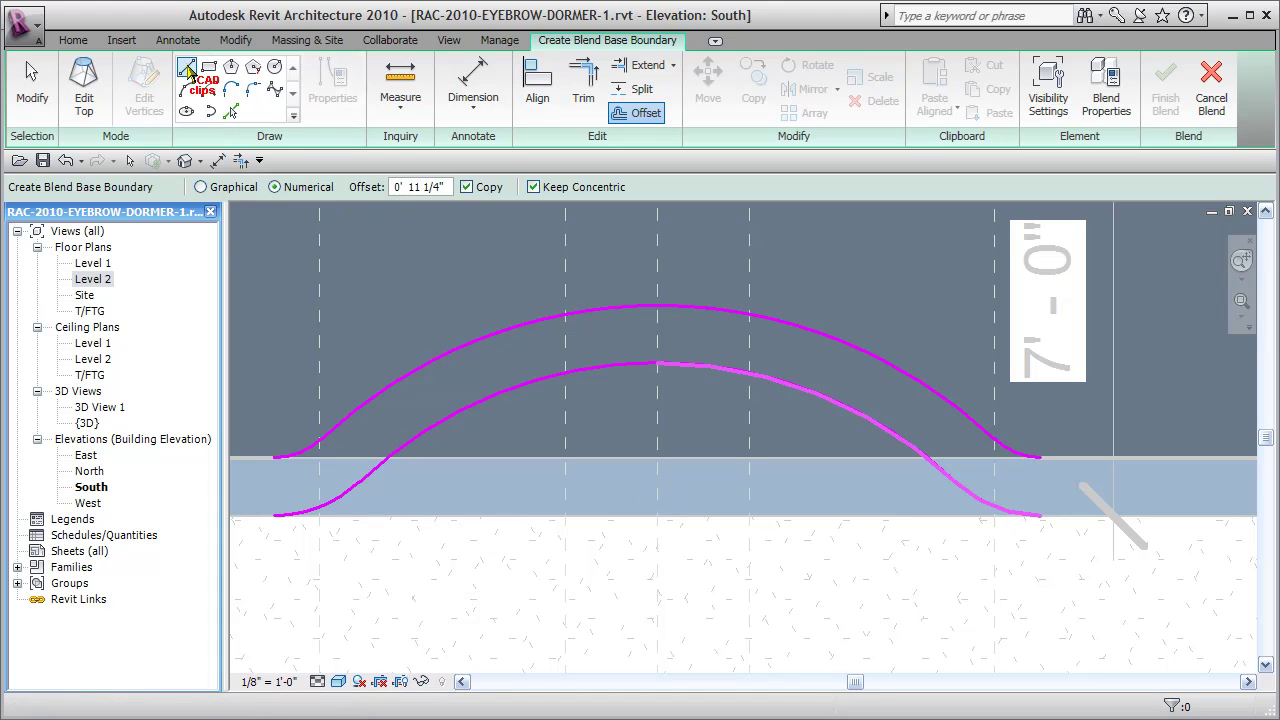
click(270, 458)
click(273, 515)
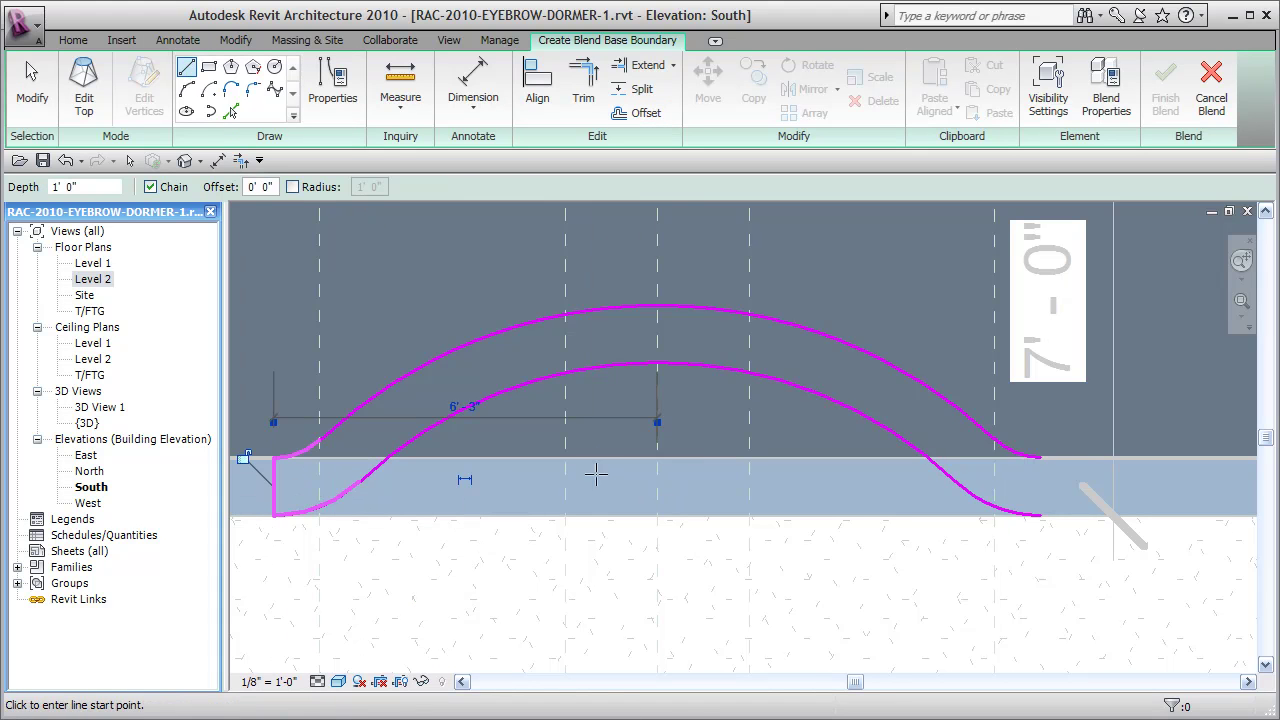
click(1040, 458)
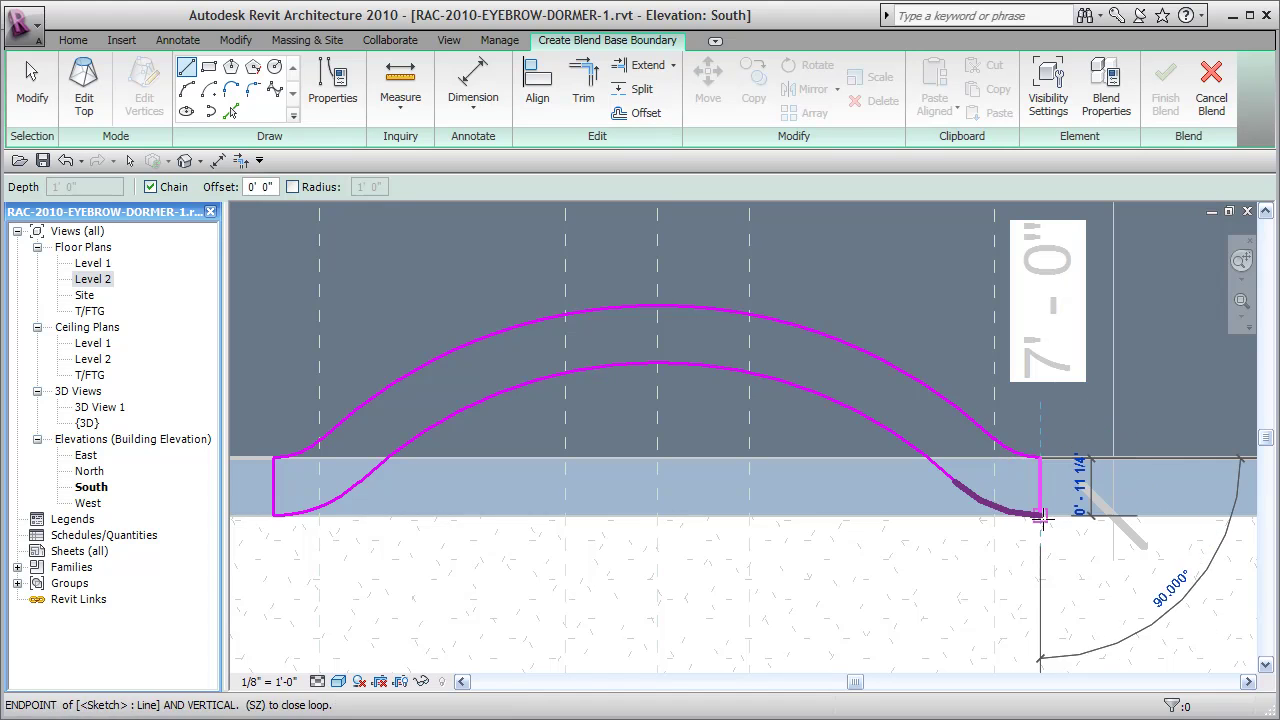
click(1040, 515)
Zoom out from the closed base profile and switch to Edit Top for the blend.
scroll(718, 545, down, 2)
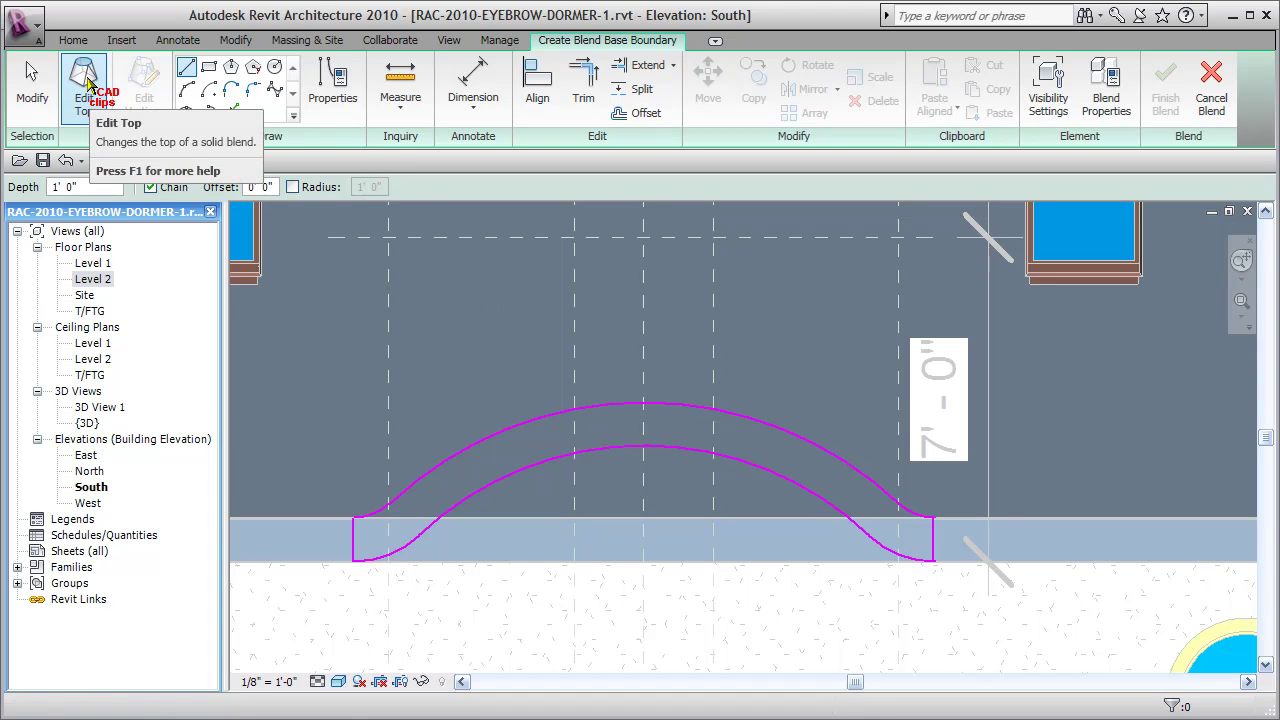
click(85, 88)
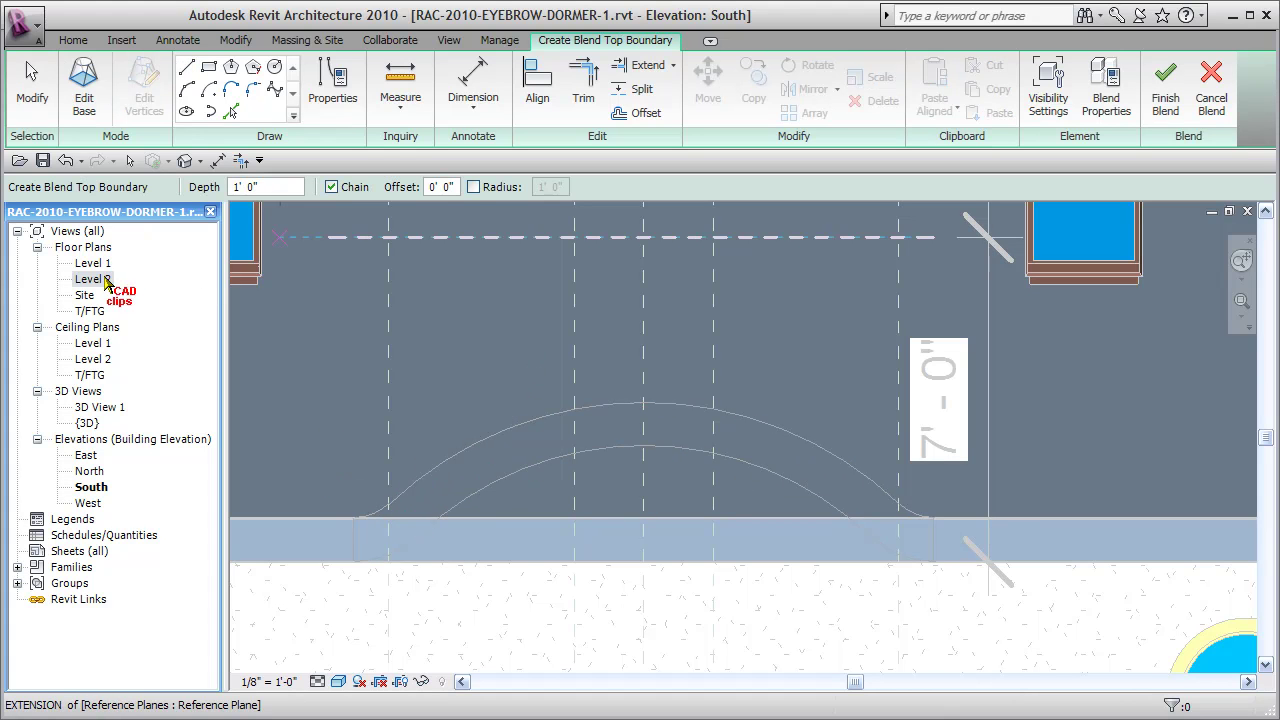
Set the work plane to the upper reference plane and open Elevation: South for the top sketch.
key(Escape)
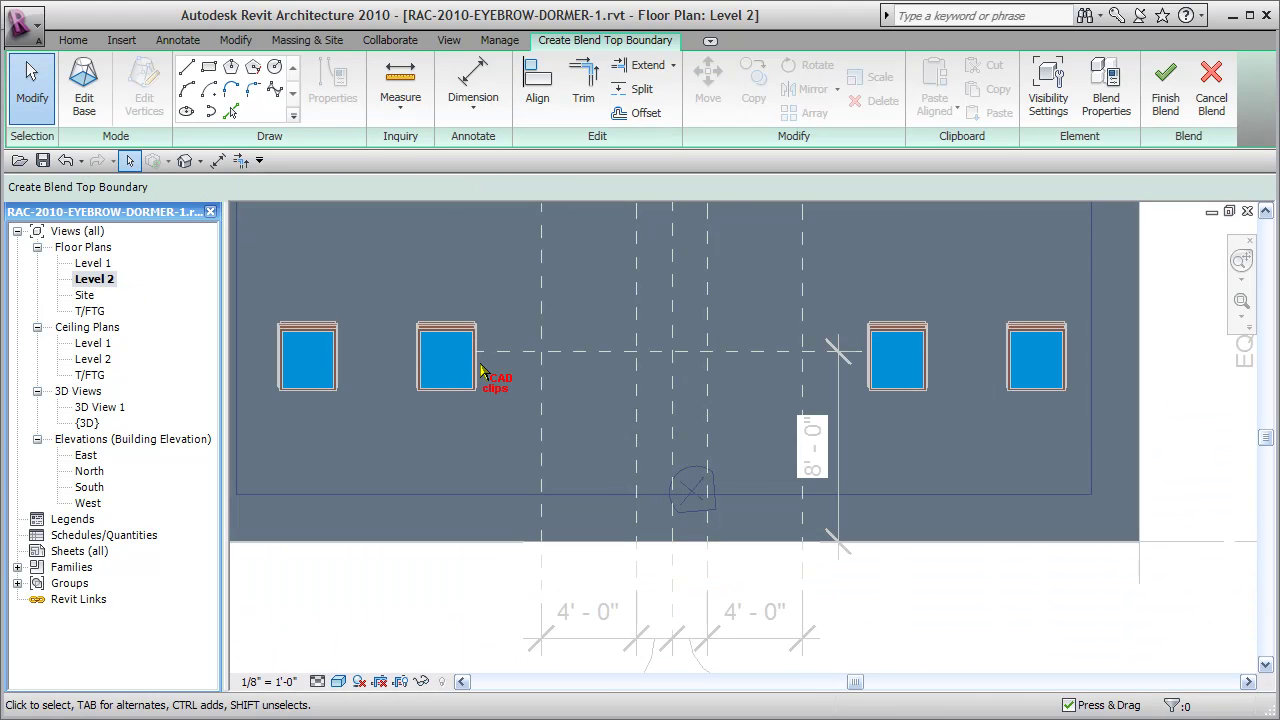
click(73, 40)
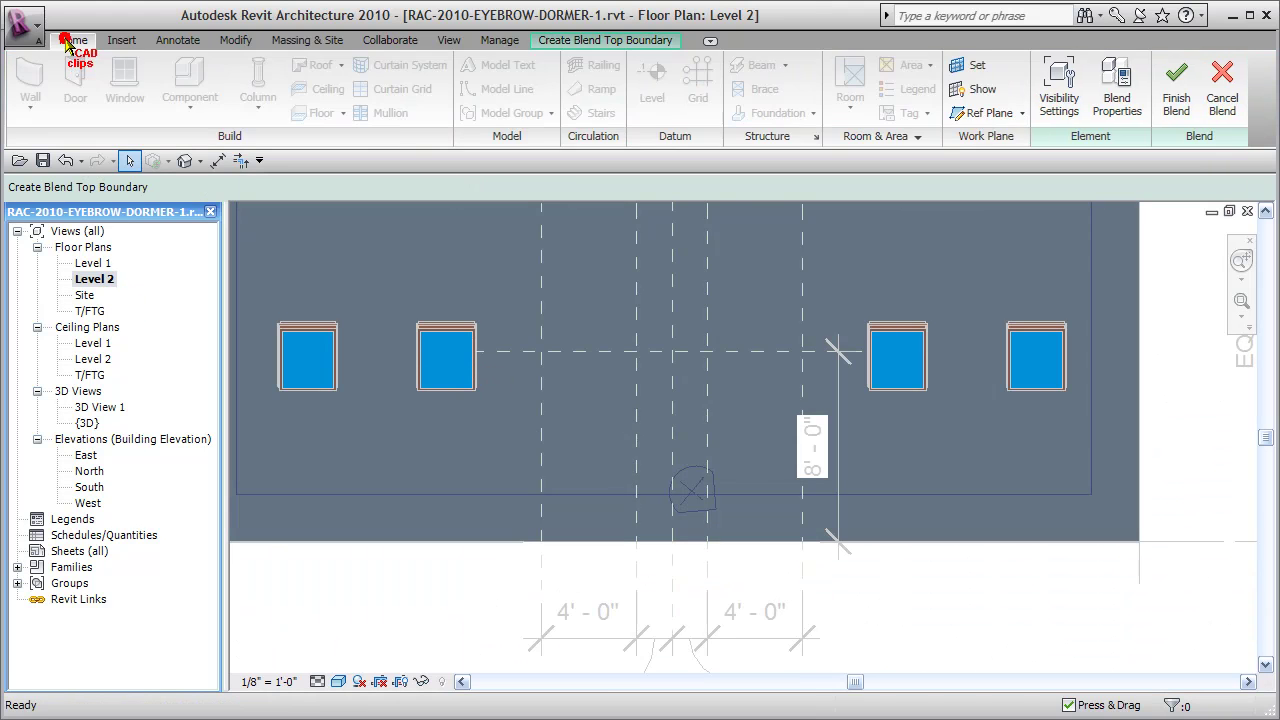
click(966, 66)
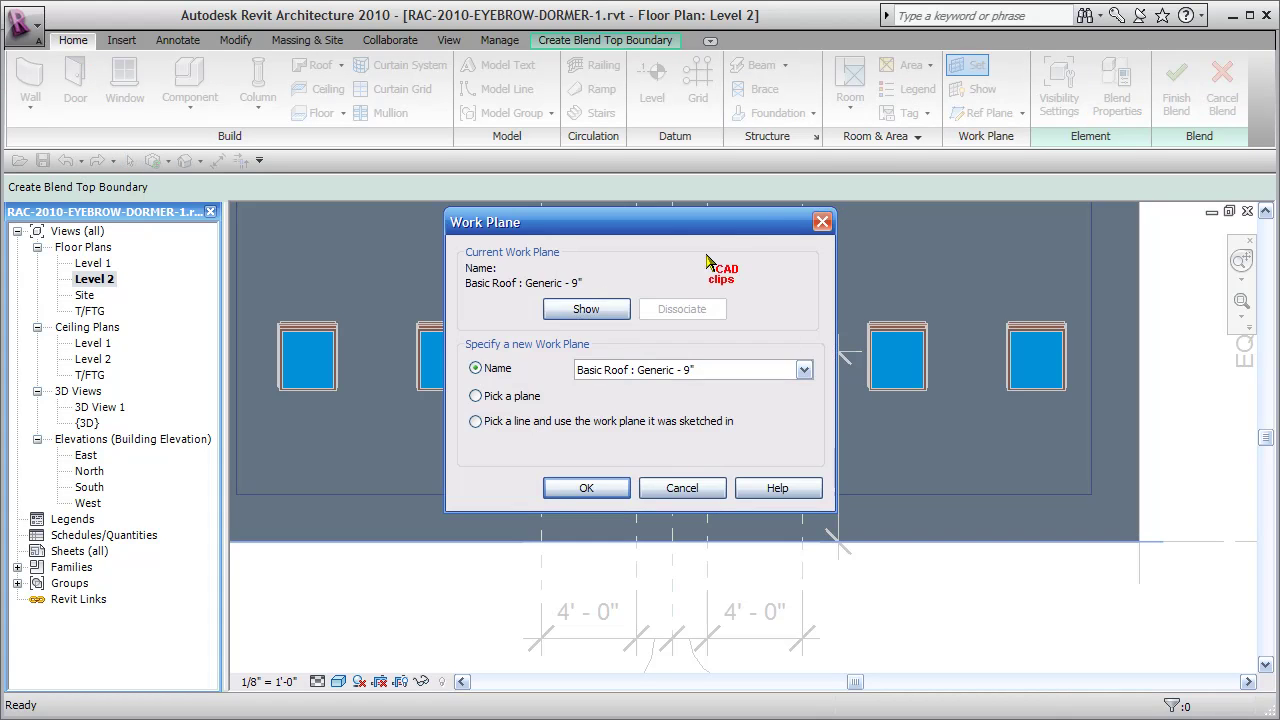
click(587, 489)
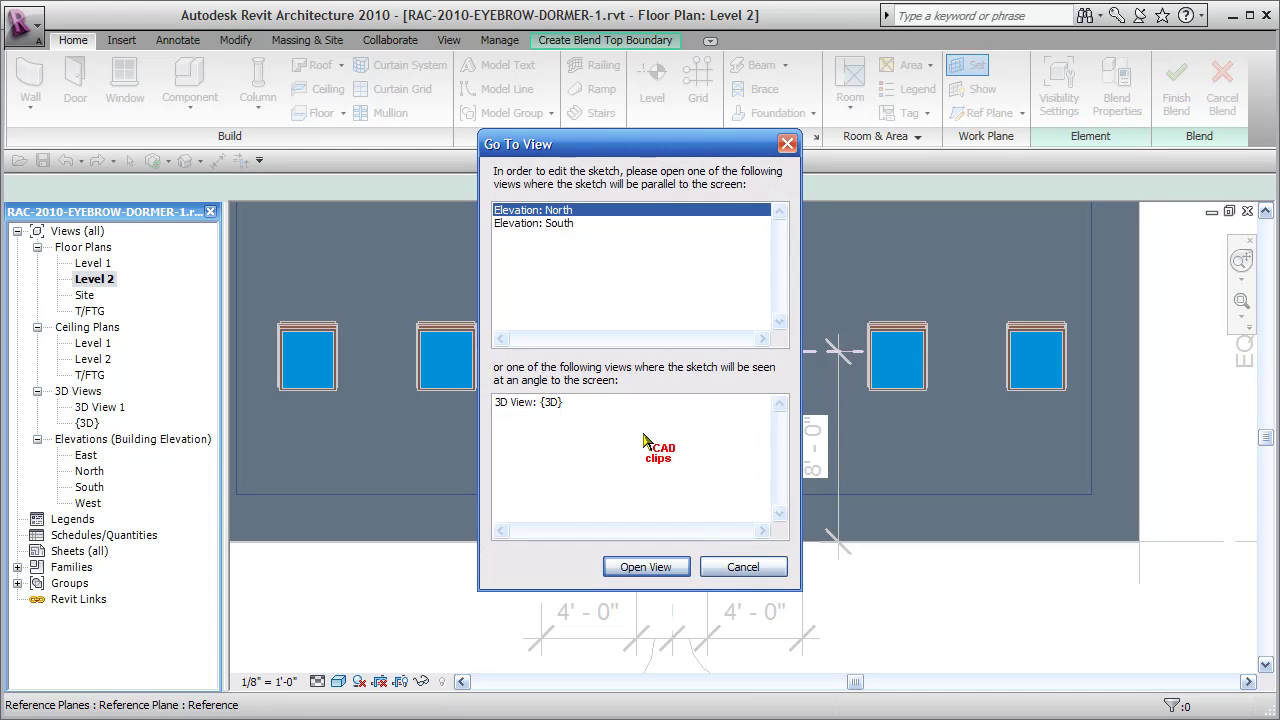
click(558, 224)
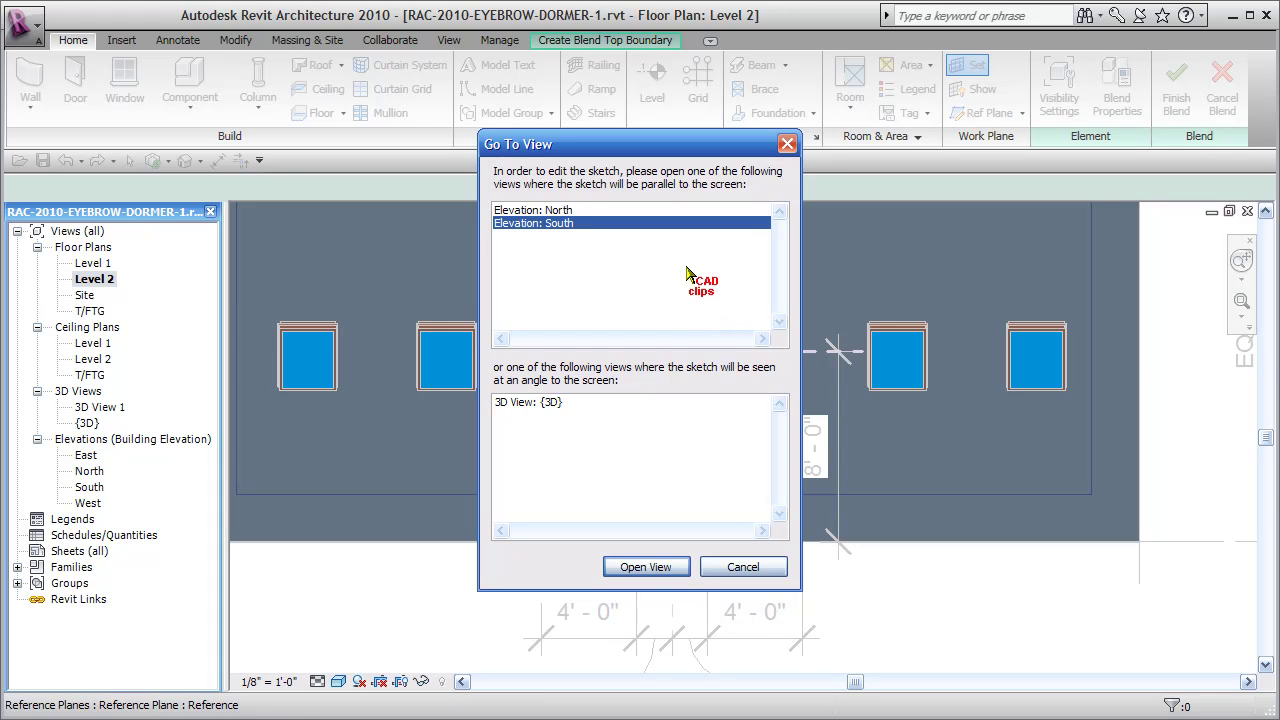
click(641, 563)
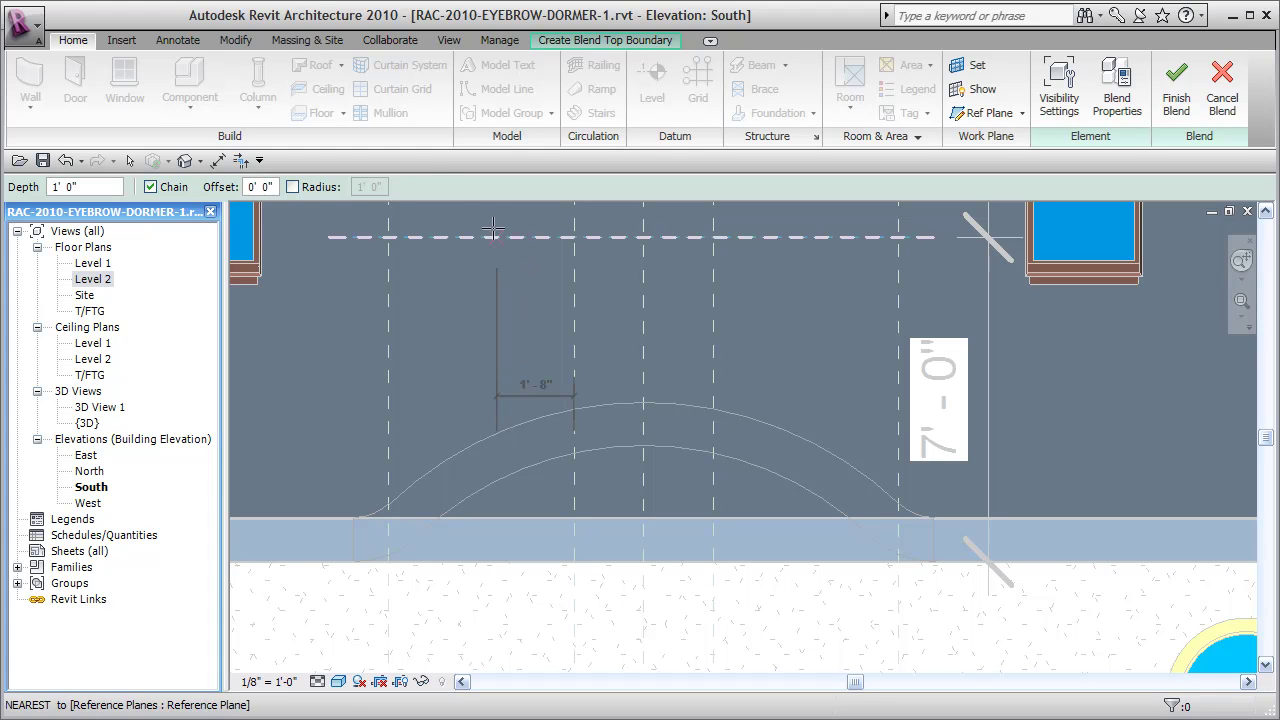
Copy the outer arch's left arc into the top sketch, move it up to the reference plane and shorten it.
click(573, 40)
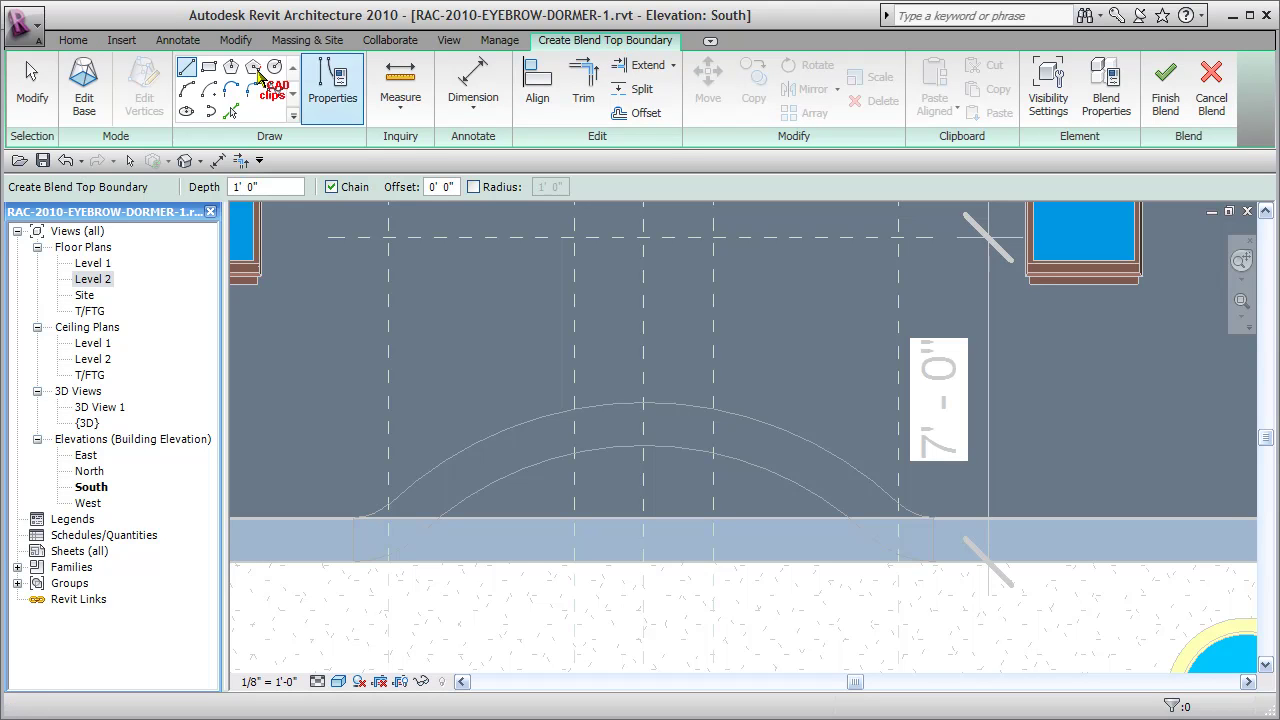
click(231, 111)
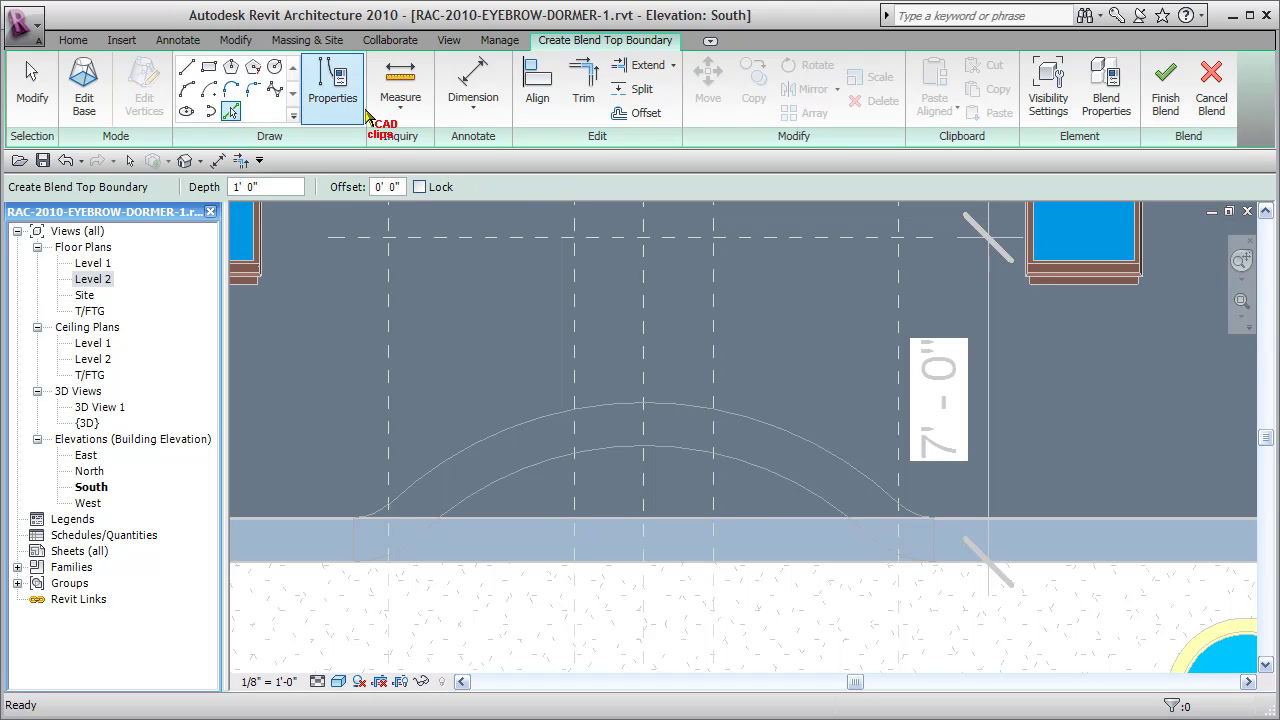
click(592, 404)
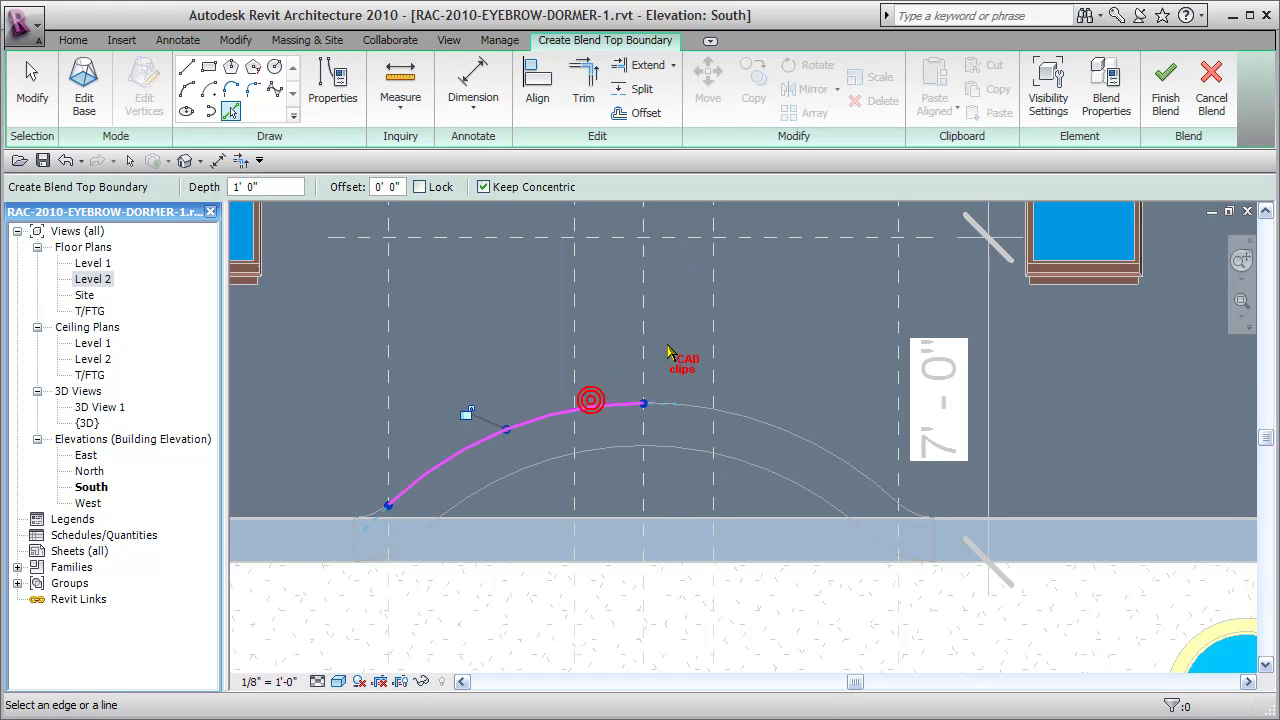
key(Escape)
key(Escape)
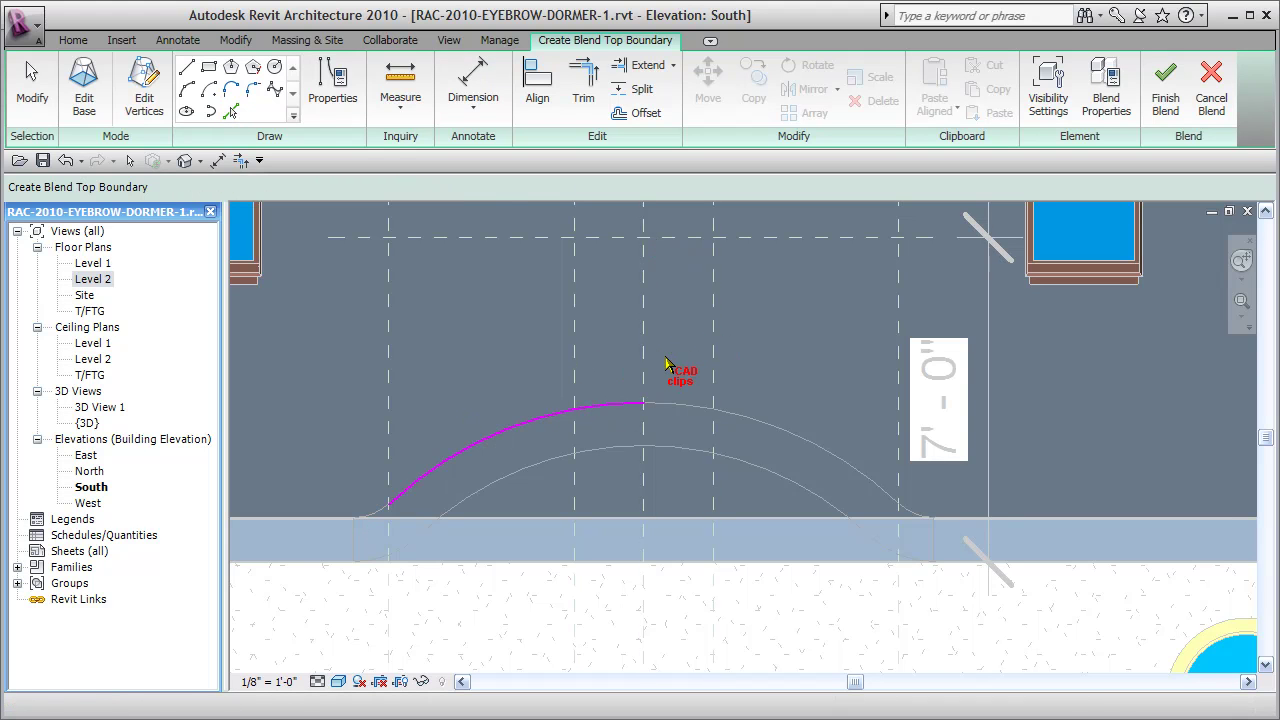
click(592, 406)
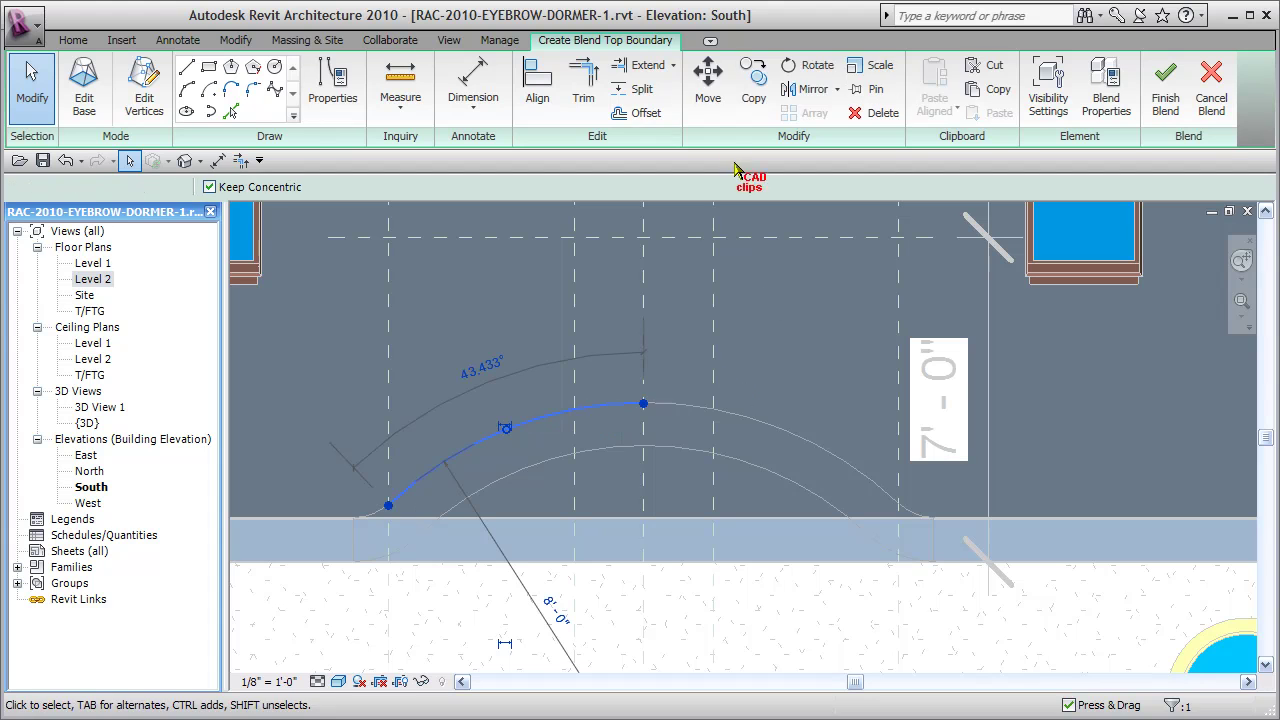
click(701, 112)
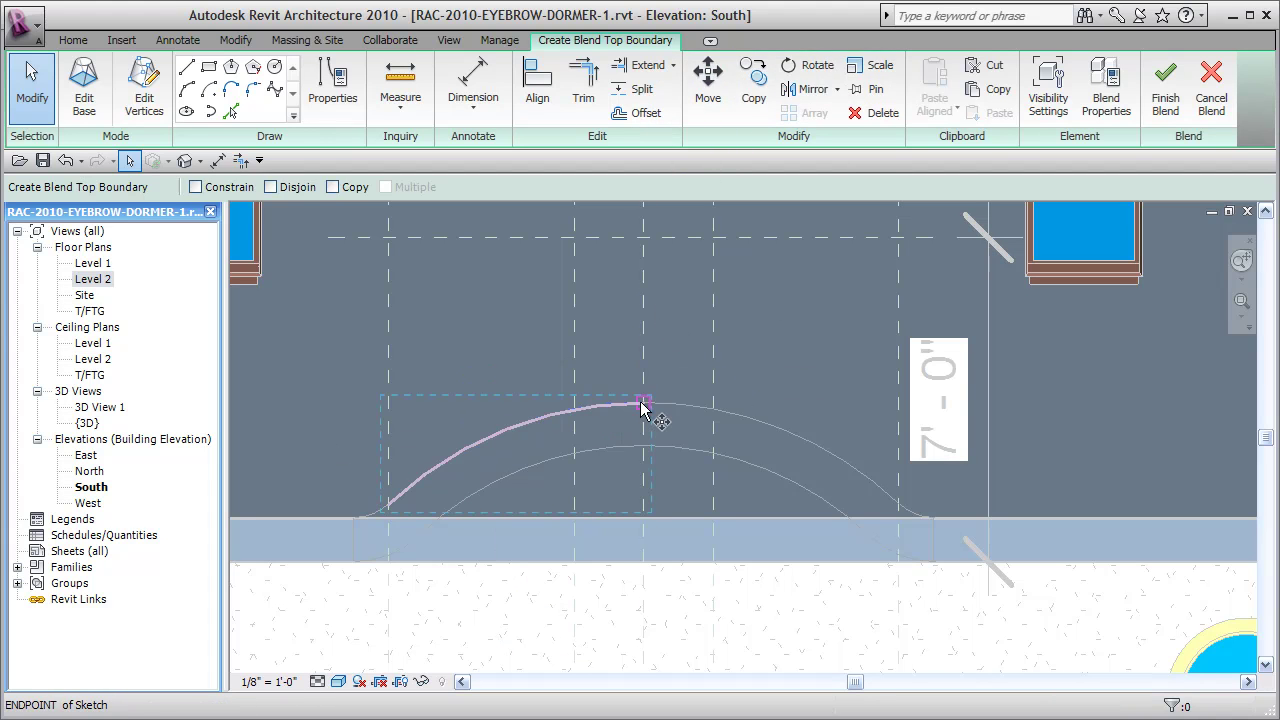
click(643, 404)
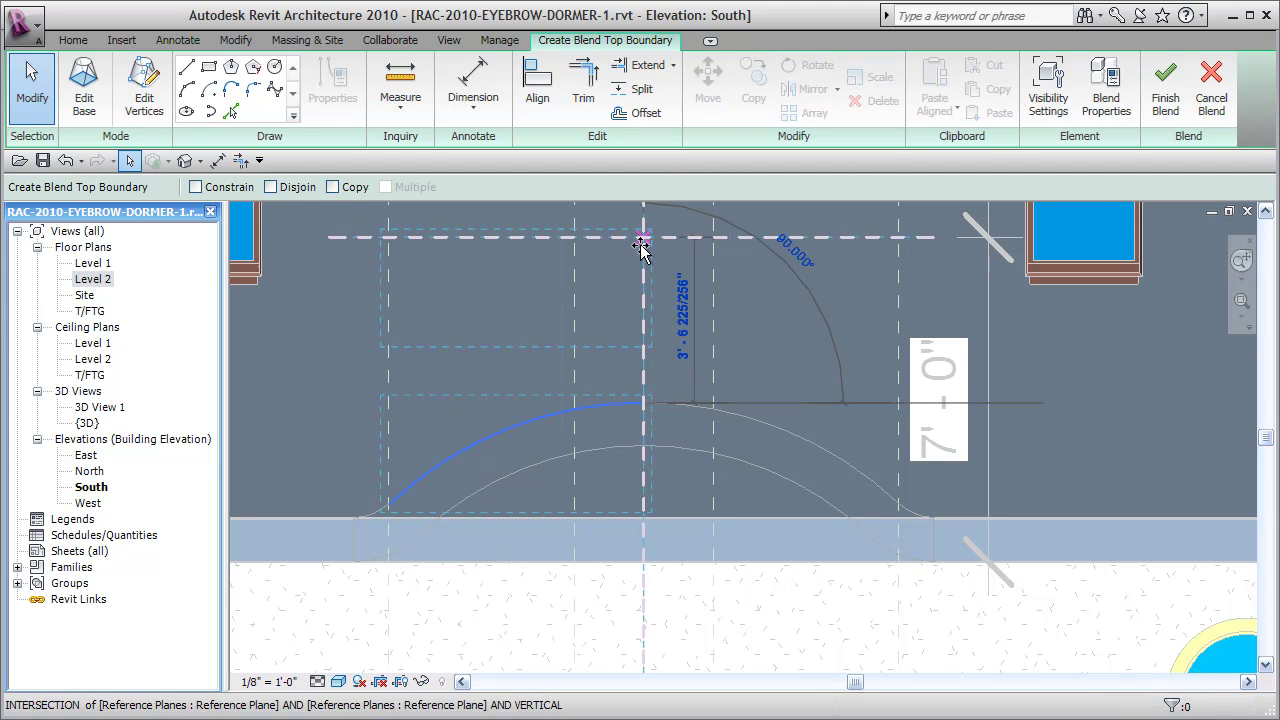
click(643, 237)
click(604, 334)
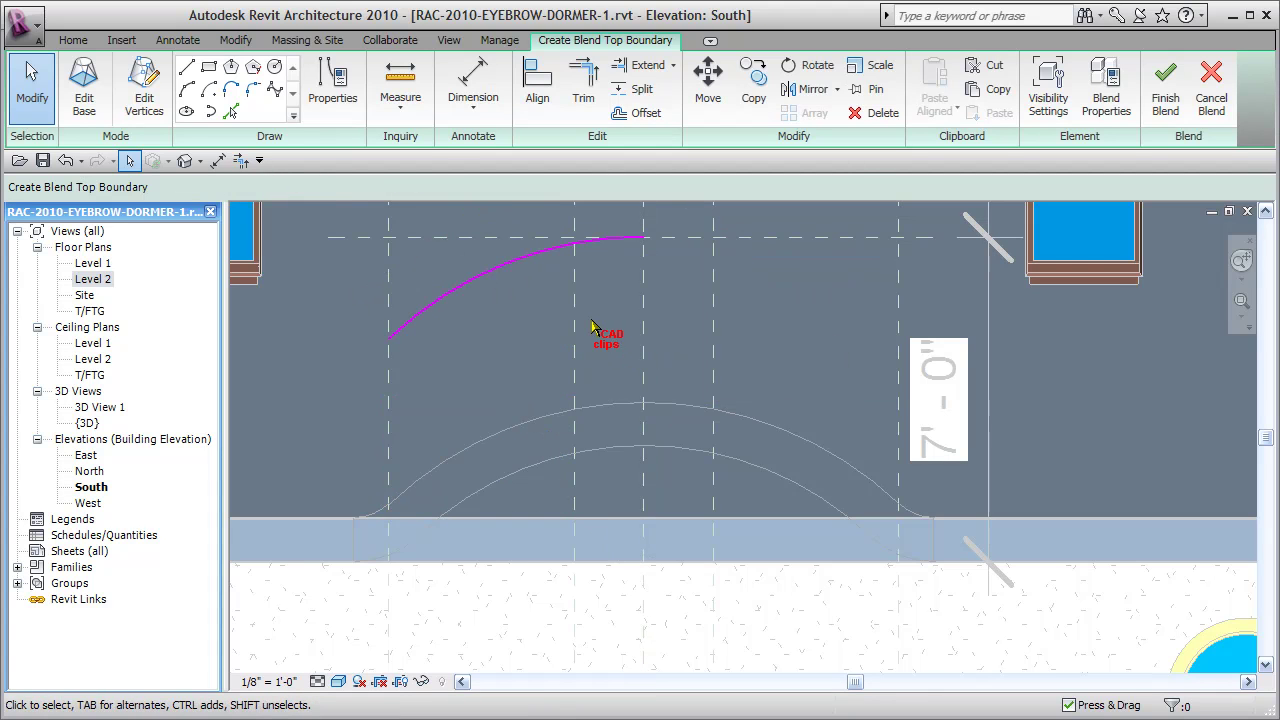
click(437, 313)
drag(388, 338, 574, 238)
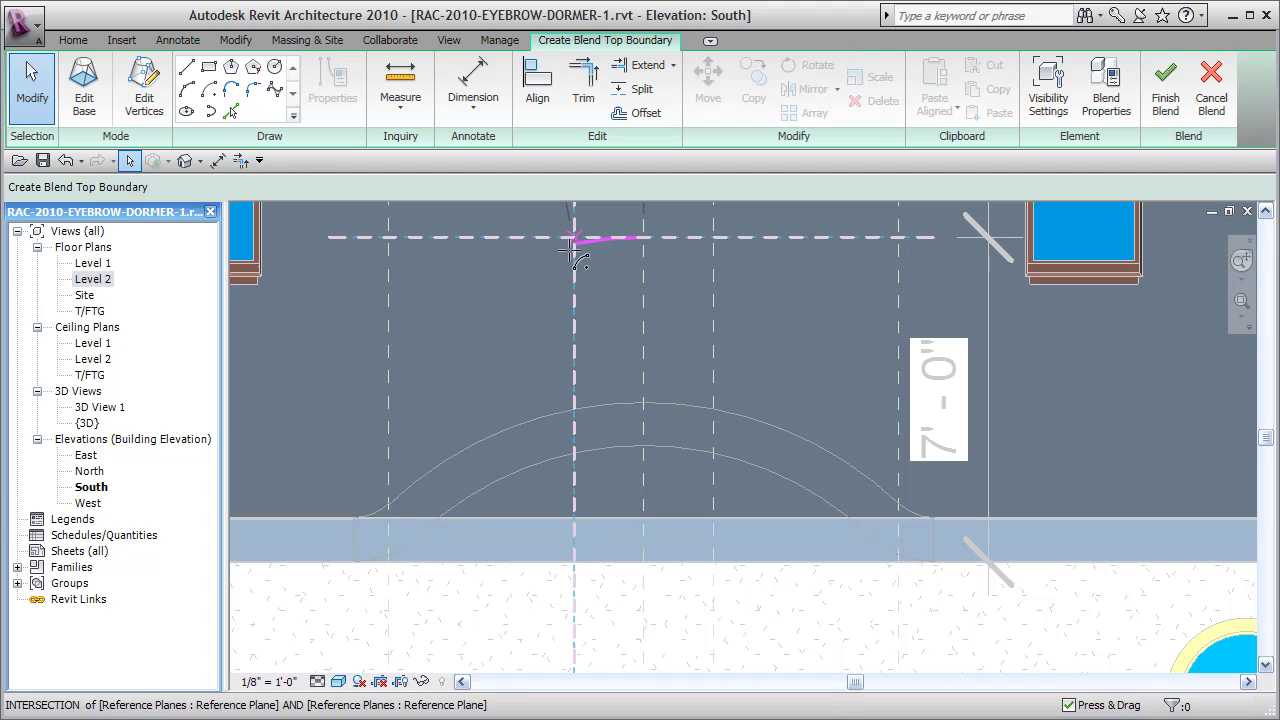
click(536, 318)
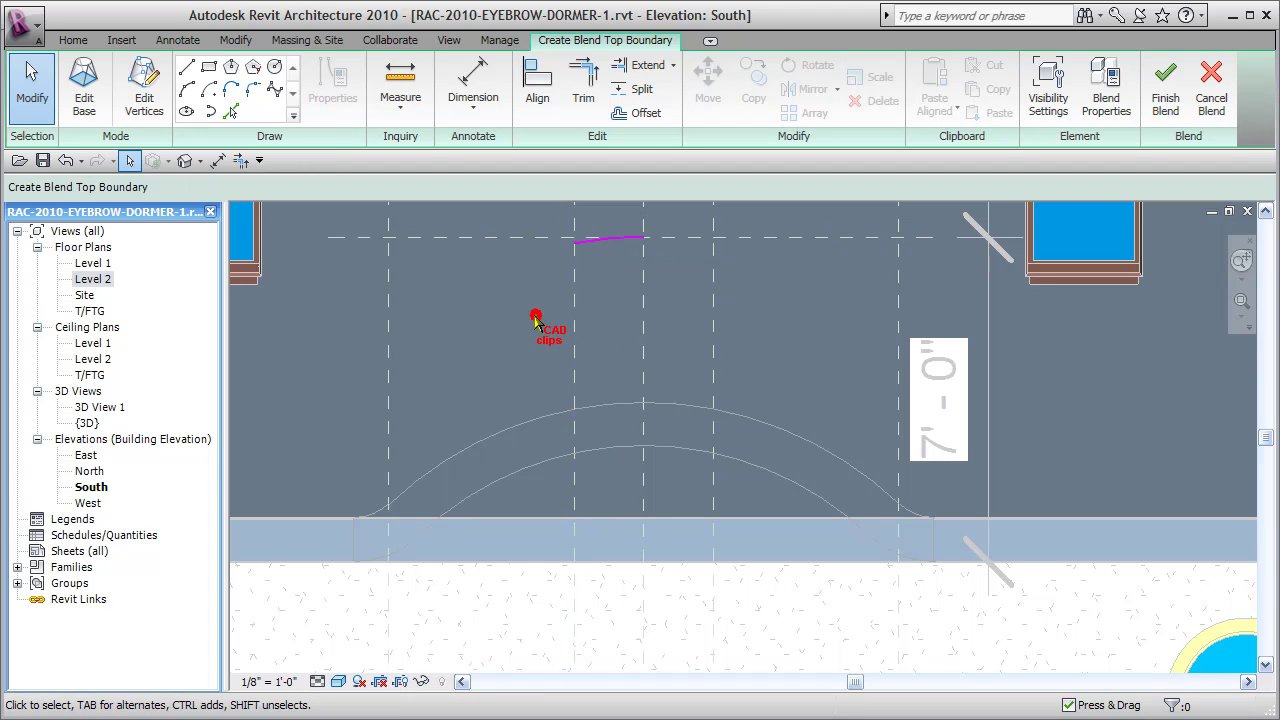
Offset the arc 0' 11 1/4" below and join the two arcs' left ends with a line.
click(634, 110)
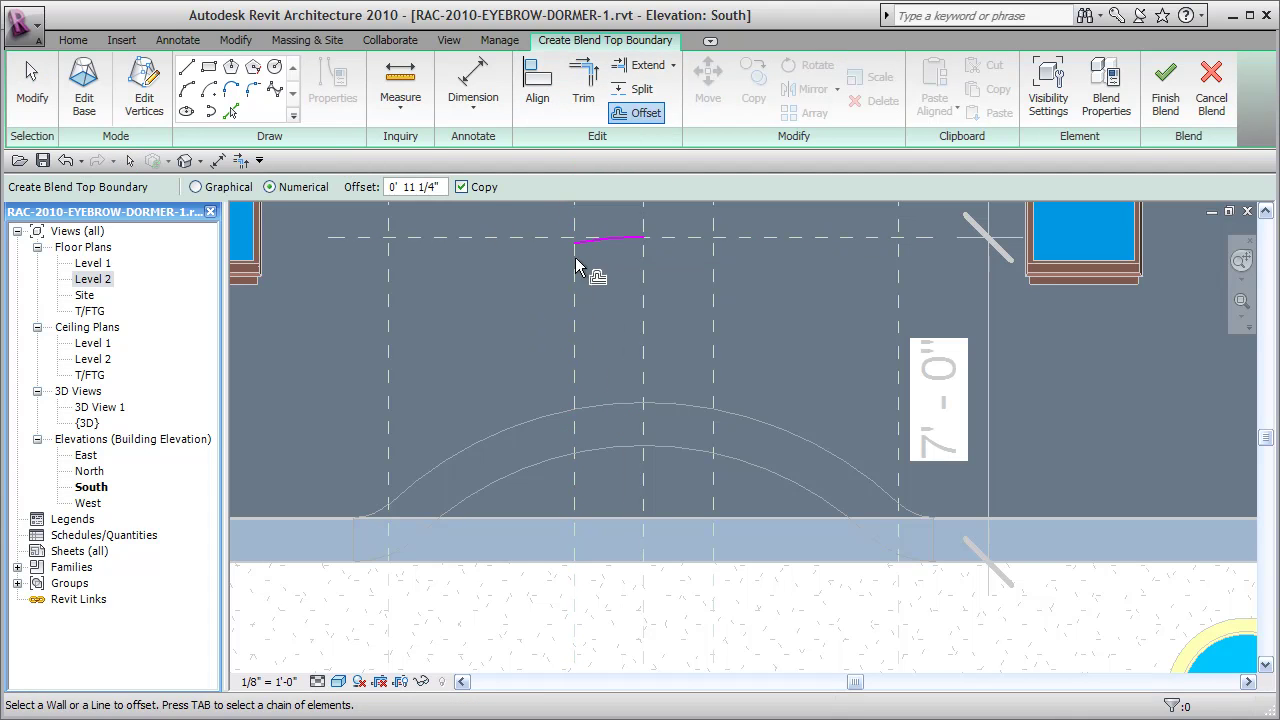
click(603, 248)
key(Escape)
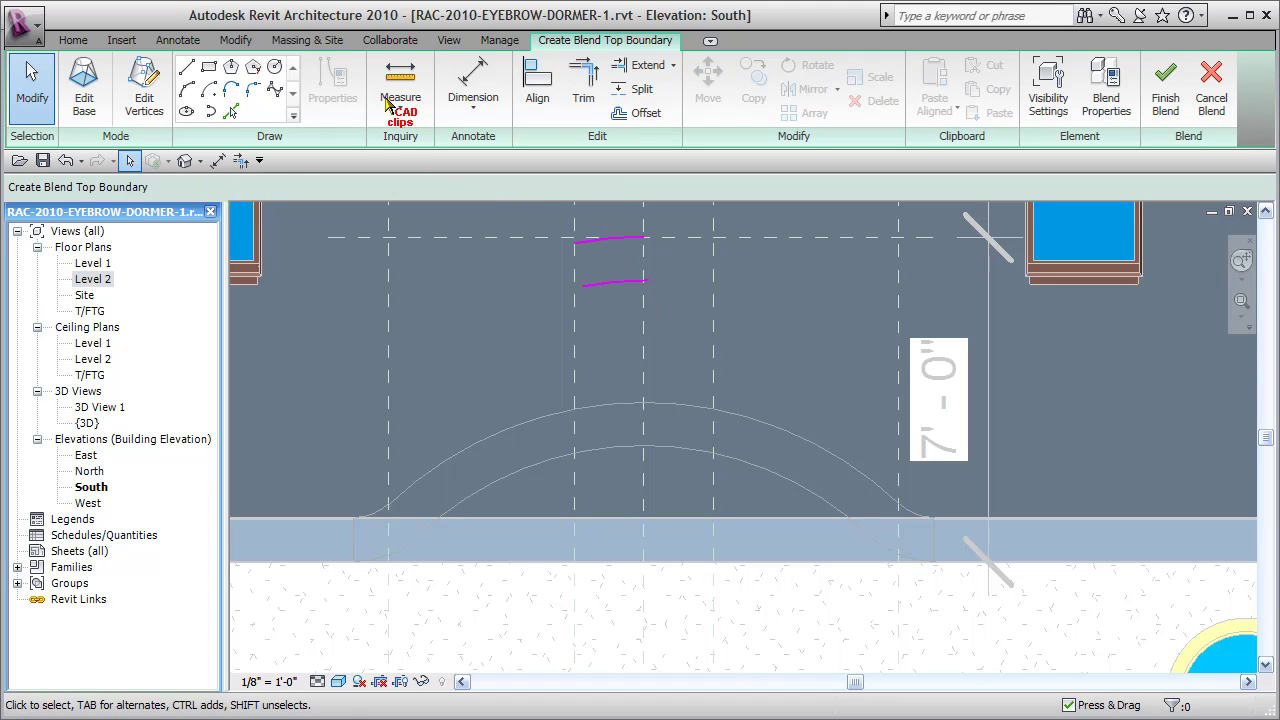
click(186, 66)
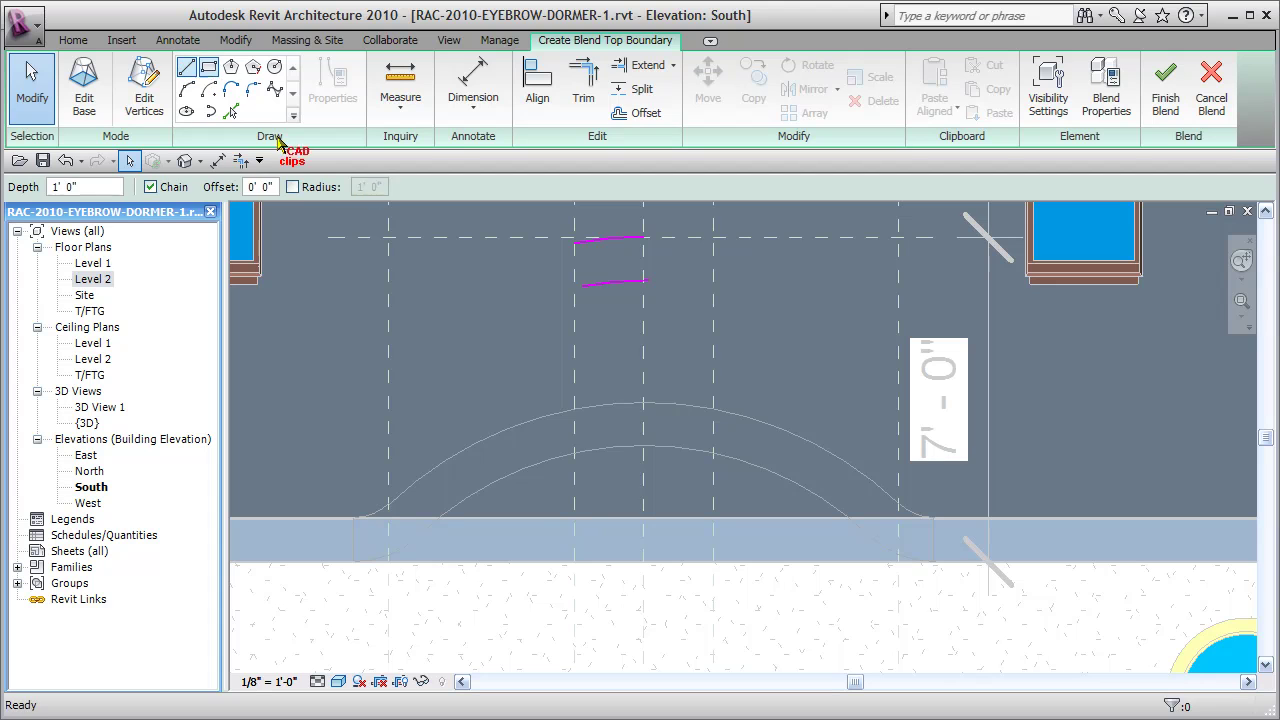
click(573, 242)
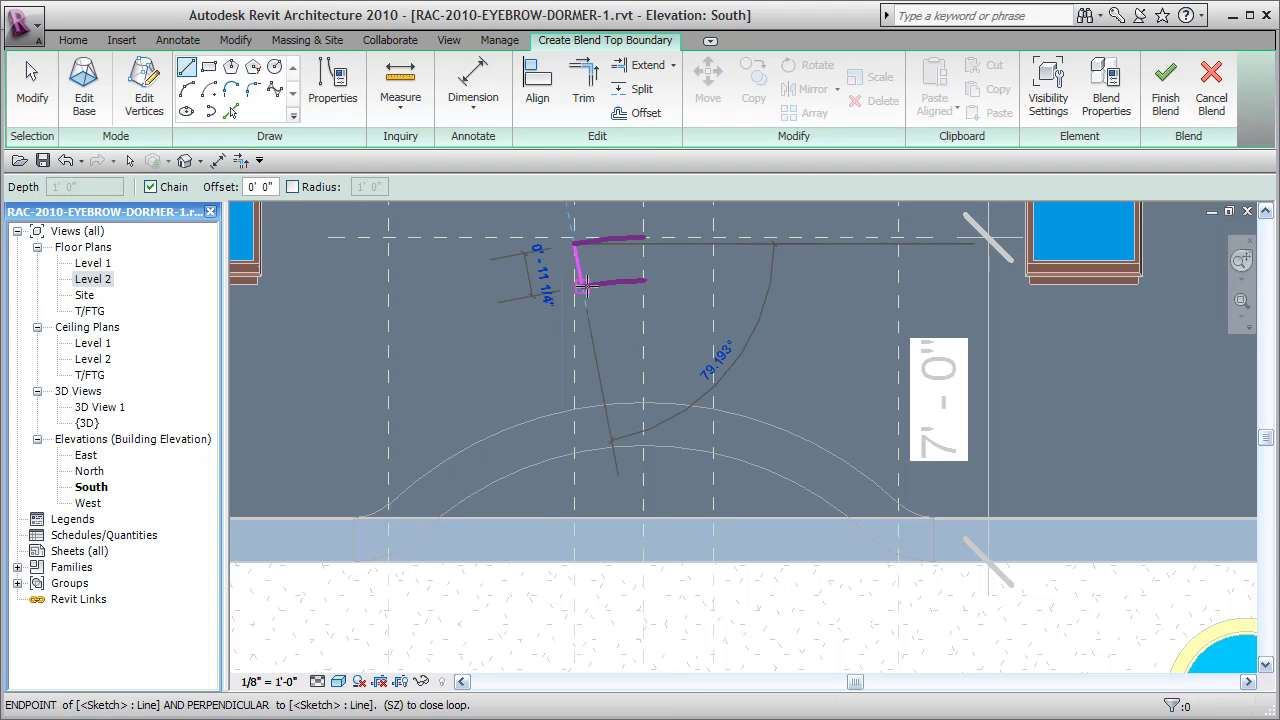
click(582, 286)
key(Escape)
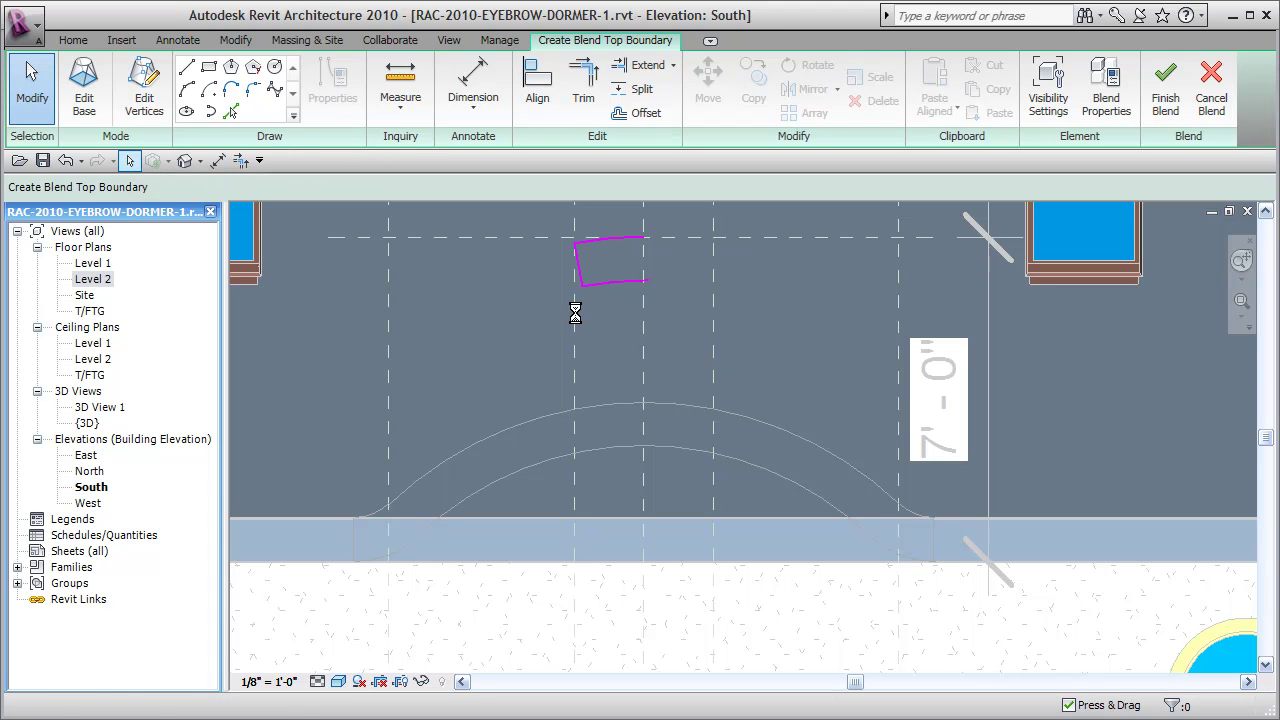
Mirror the left-half top boundary lines across the centre reference plane.
mouse_move(516, 297)
mouse_down()
mouse_move(672, 249)
mouse_move(679, 229)
mouse_up()
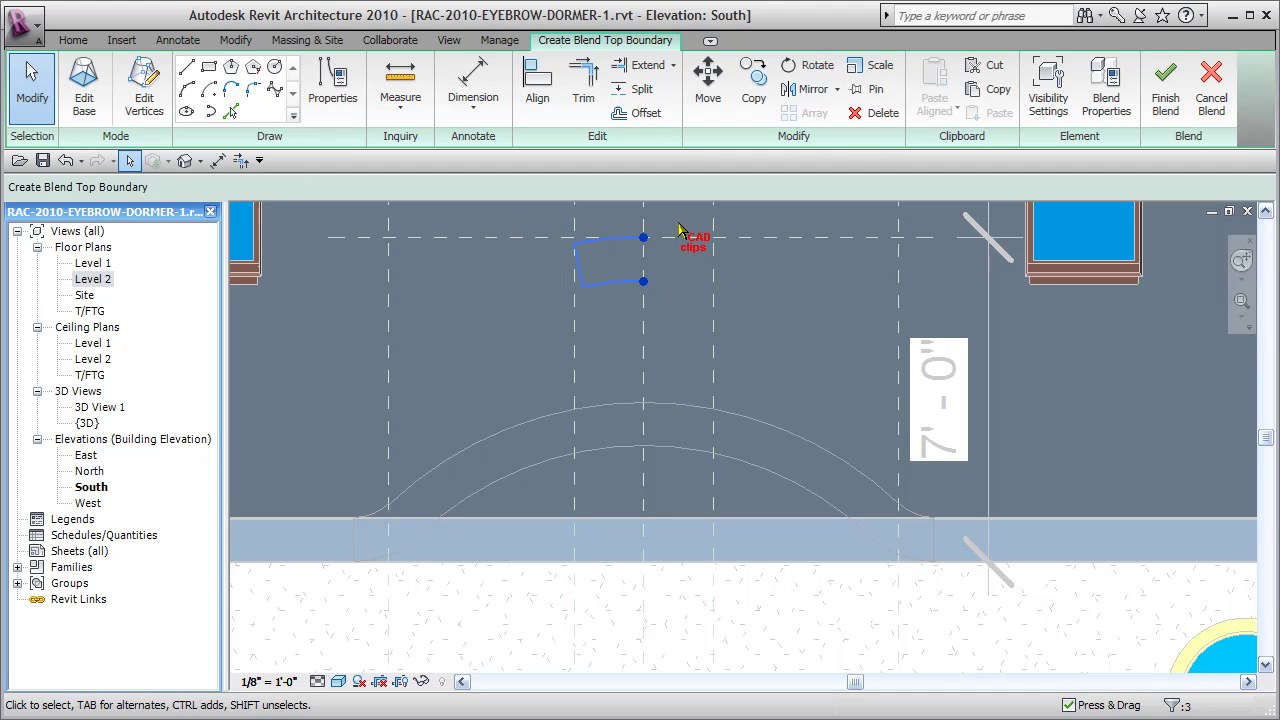
click(812, 90)
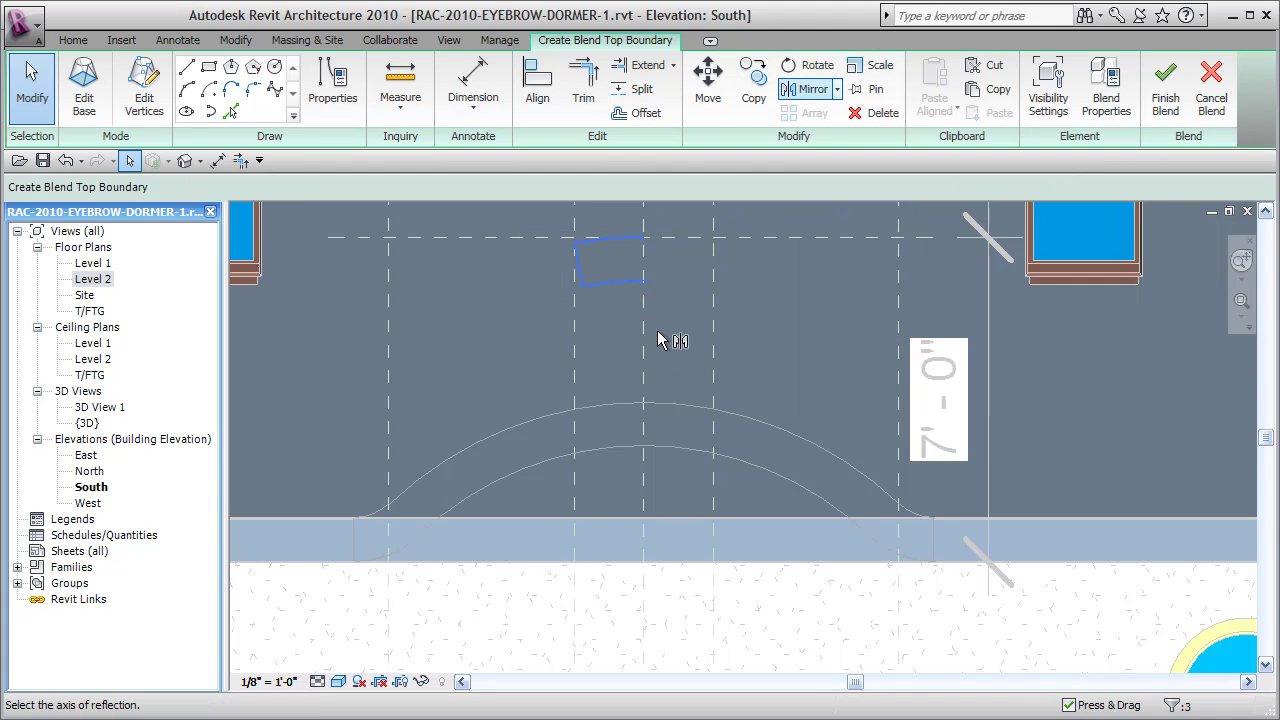
click(790, 356)
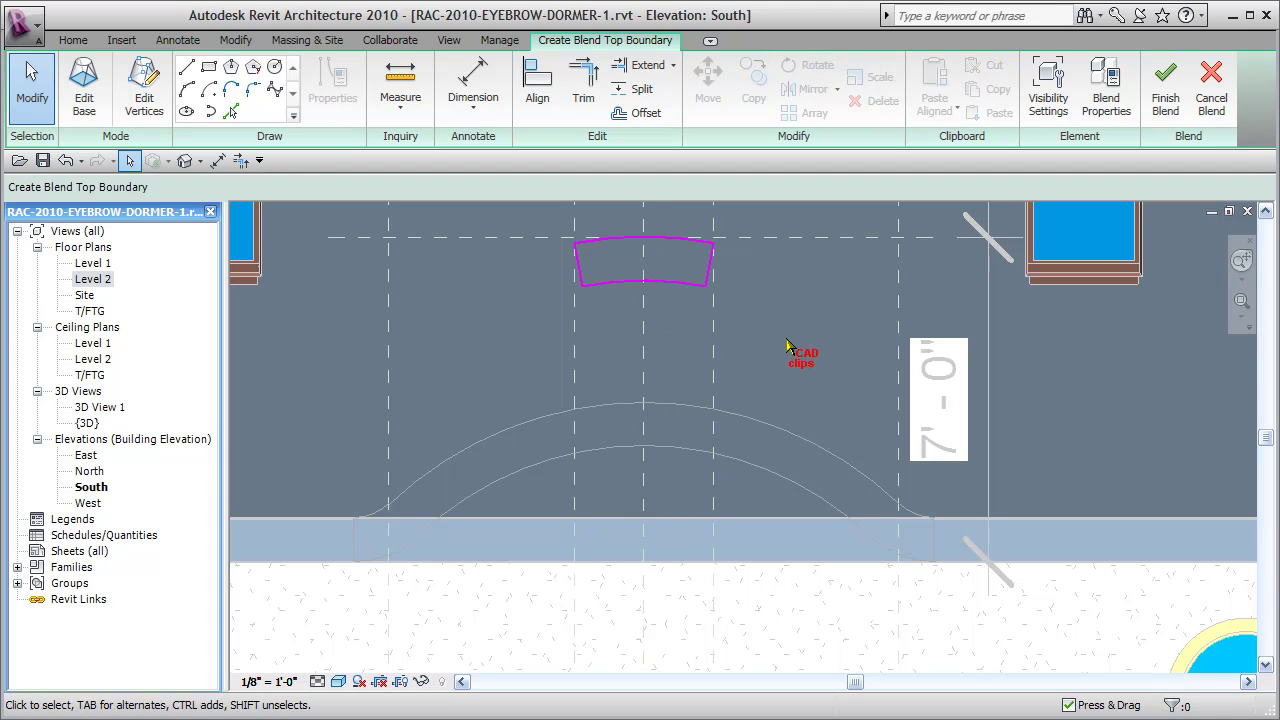
double_click(86, 422)
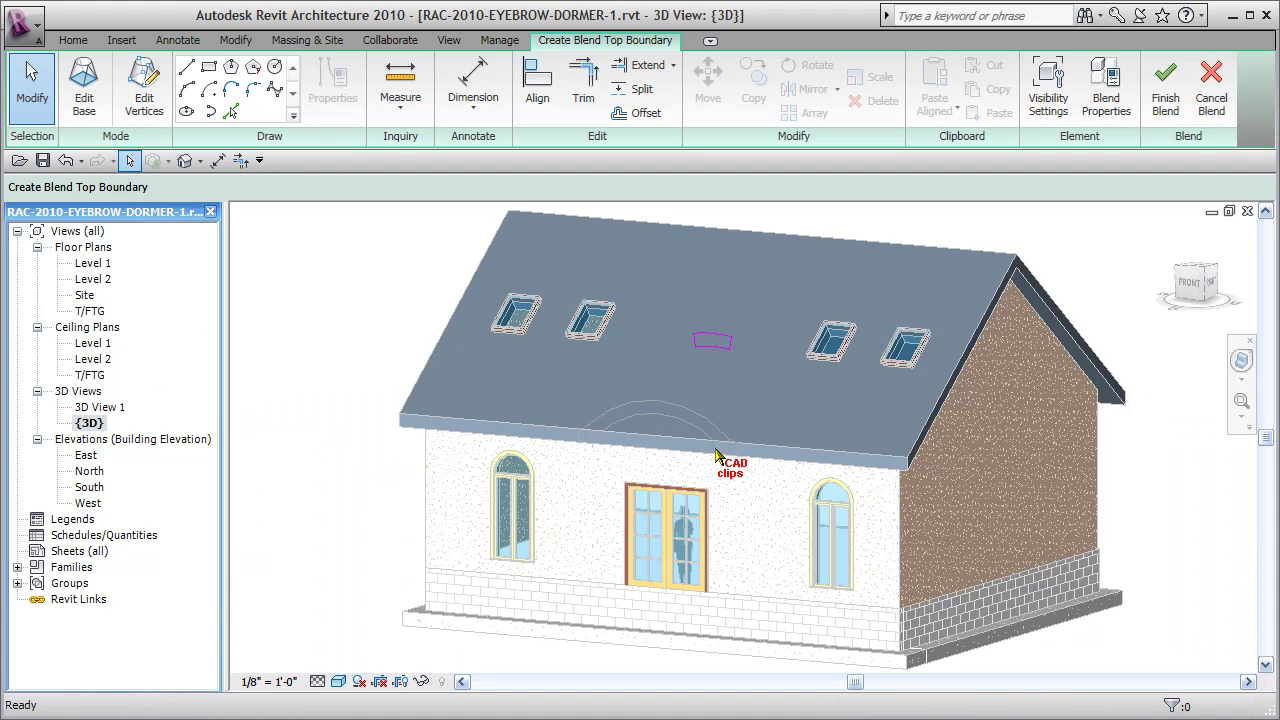
shift+middle_drag(727, 494, 657, 473)
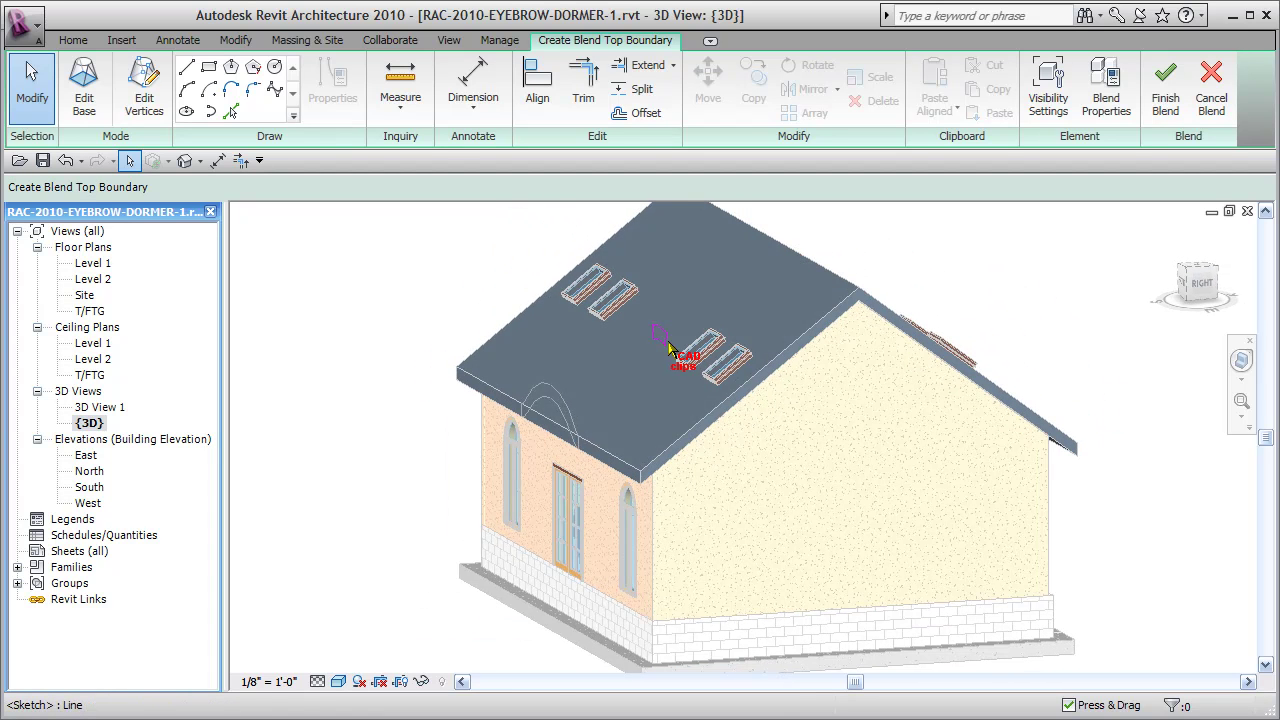
key(Escape)
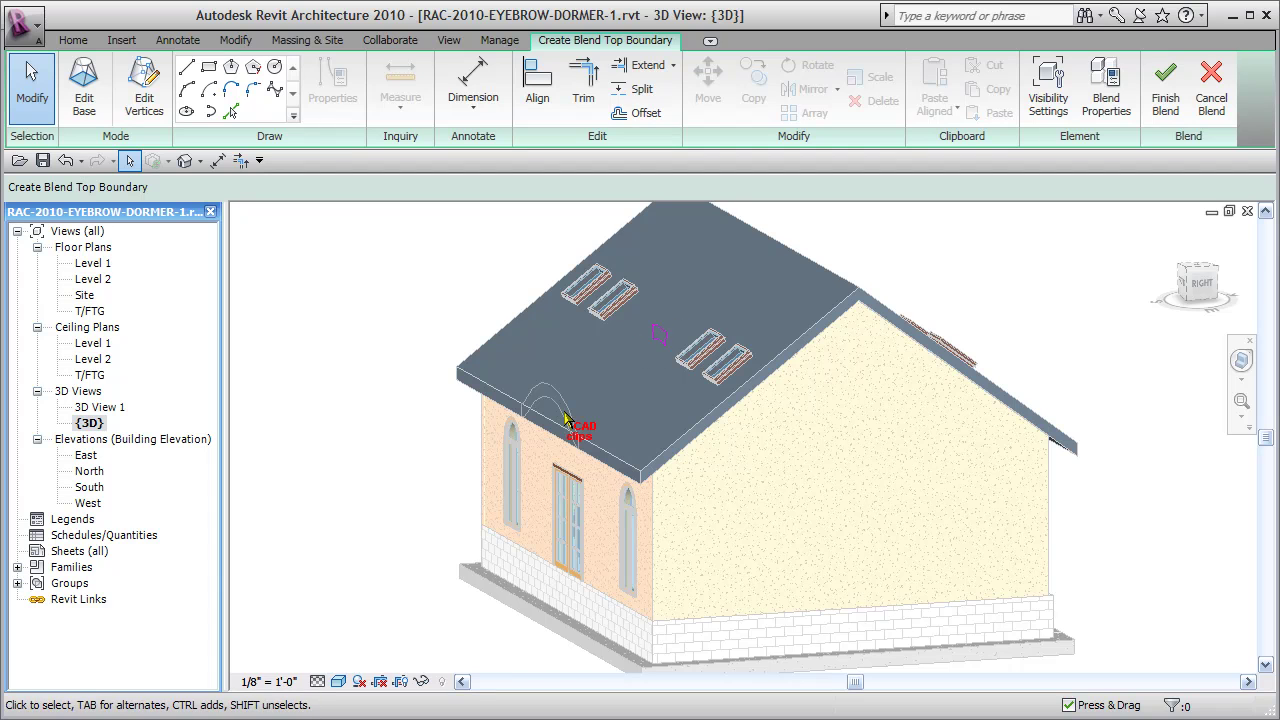
double_click(88, 487)
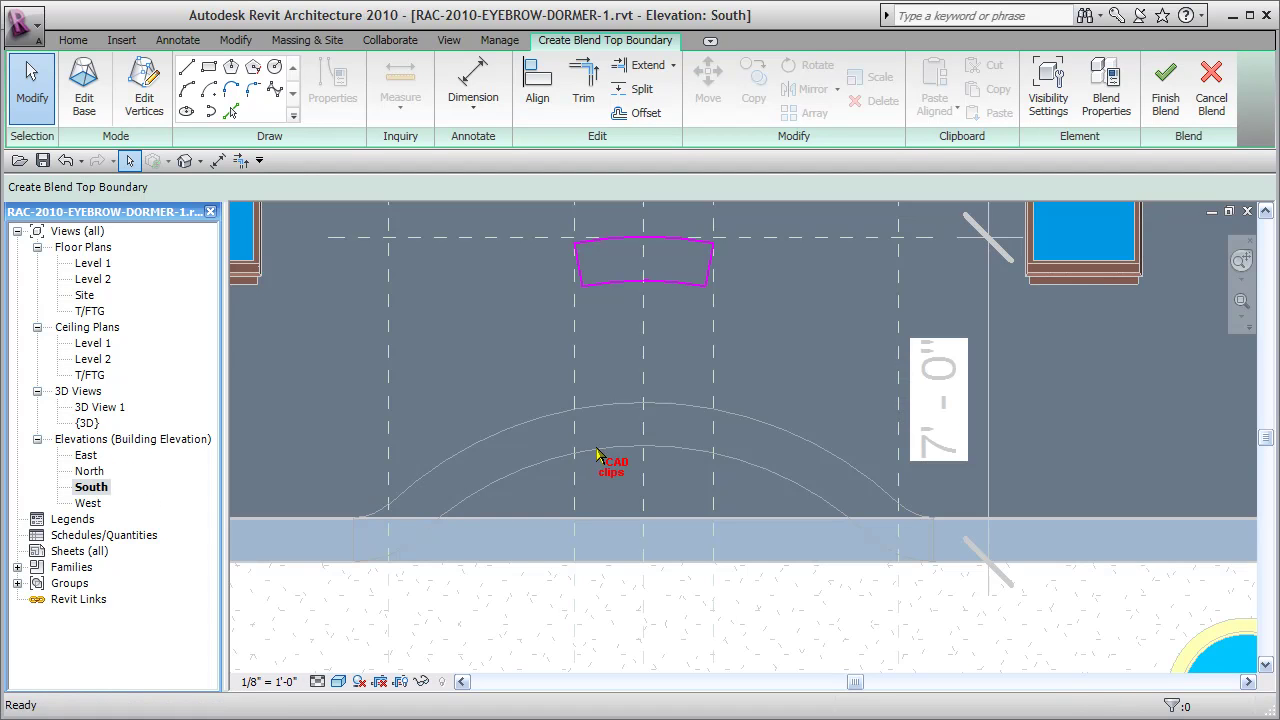
middle_drag(738, 446, 763, 449)
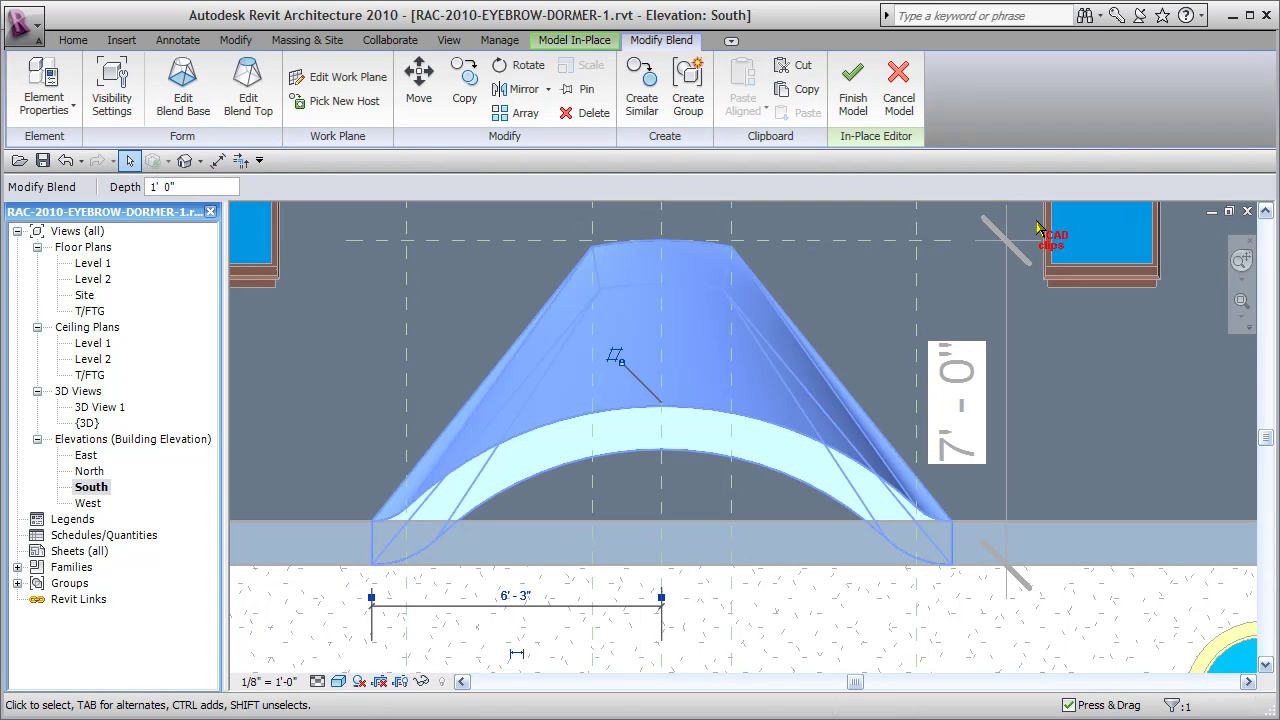
Finish the in-place Eybrow roof model and zoom out to see the South elevation.
click(855, 90)
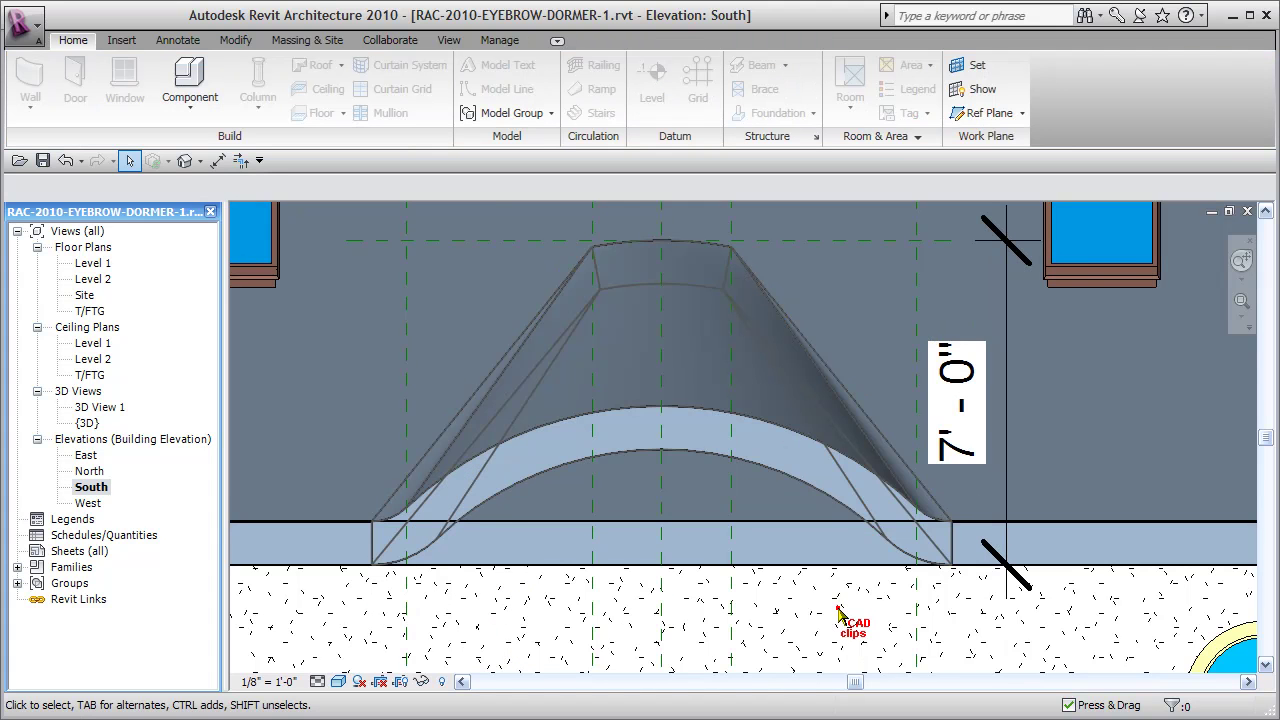
scroll(850, 607, down, 2)
scroll(851, 627, down, 1)
middle_drag(851, 627, 825, 570)
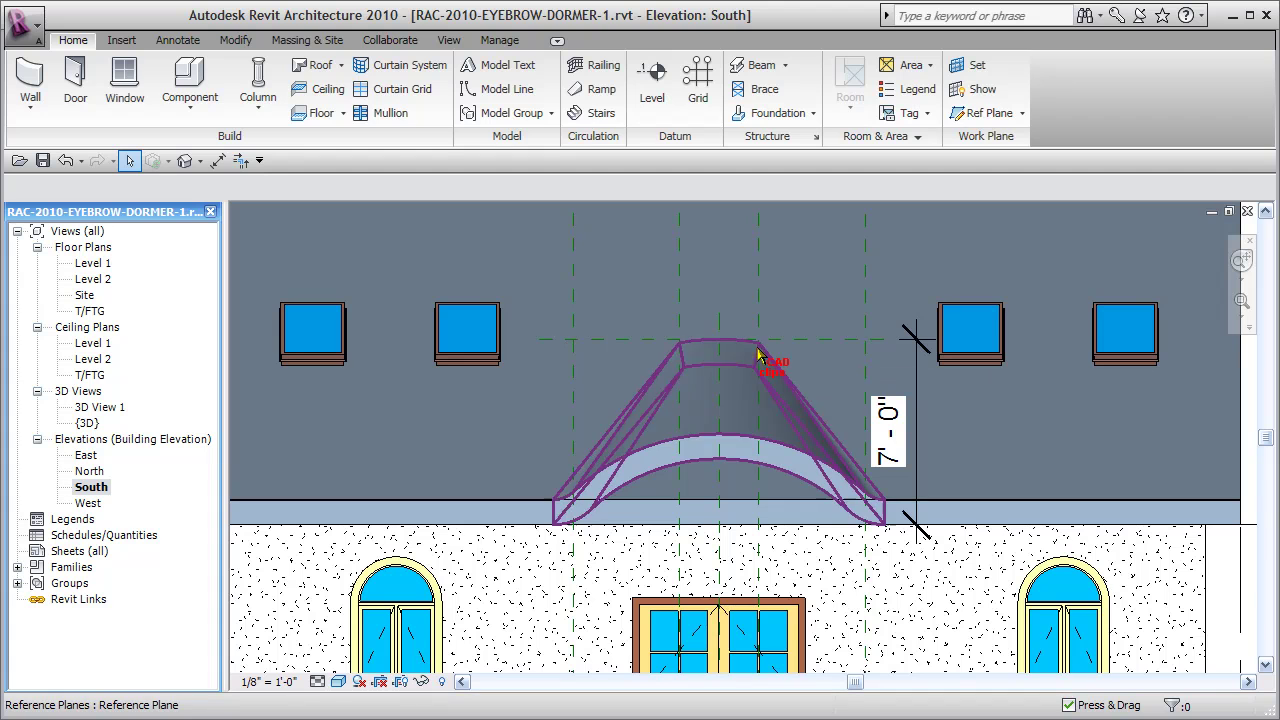
In the East elevation, hide the skylights category temporarily.
double_click(85, 455)
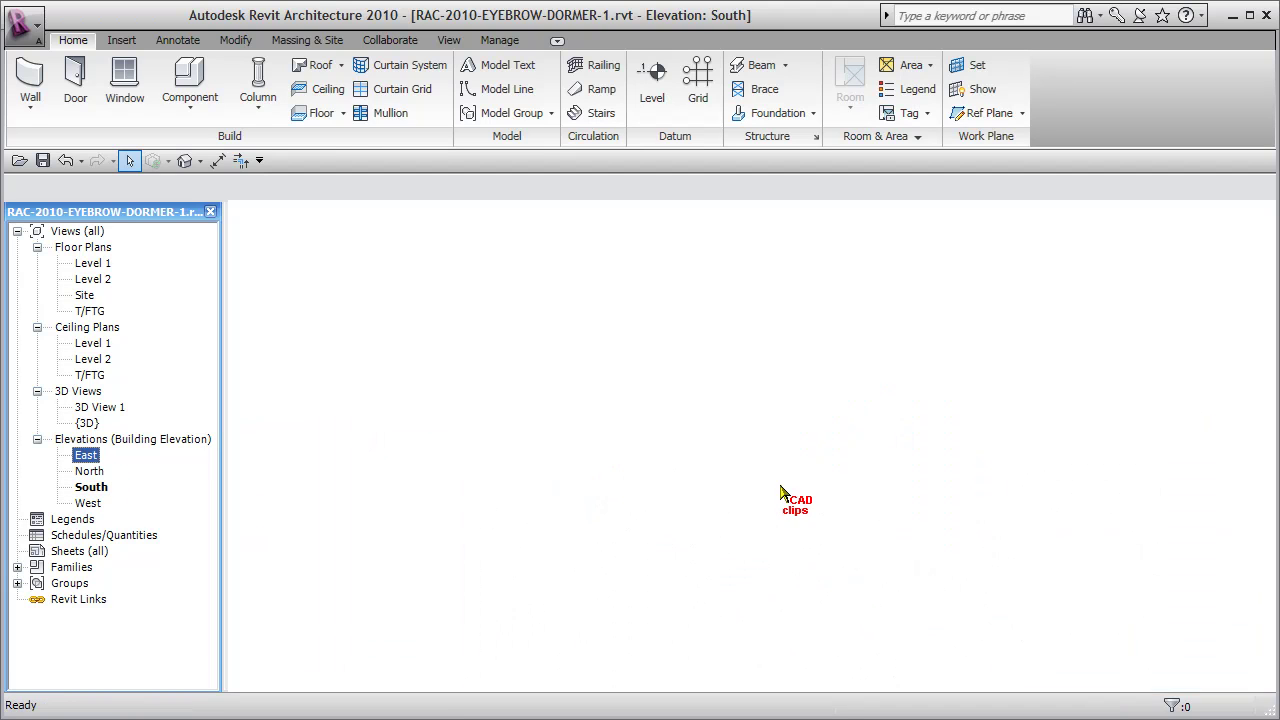
scroll(771, 457, up, 2)
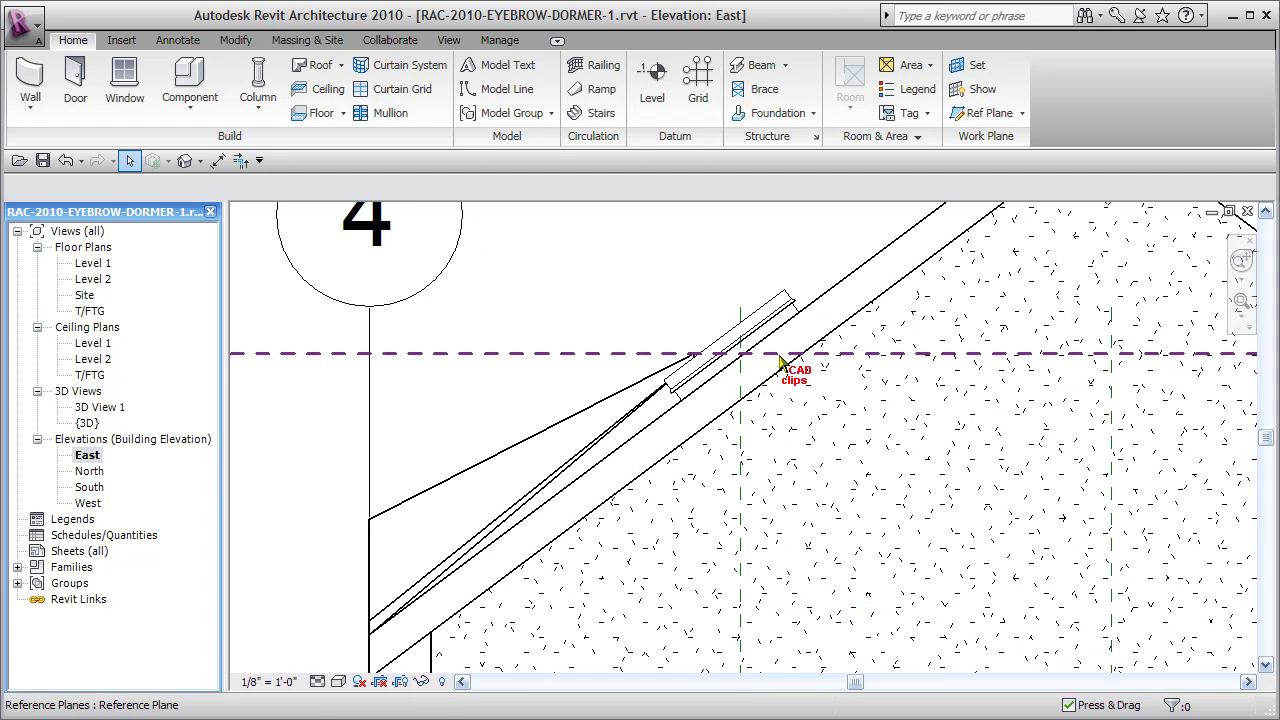
click(790, 297)
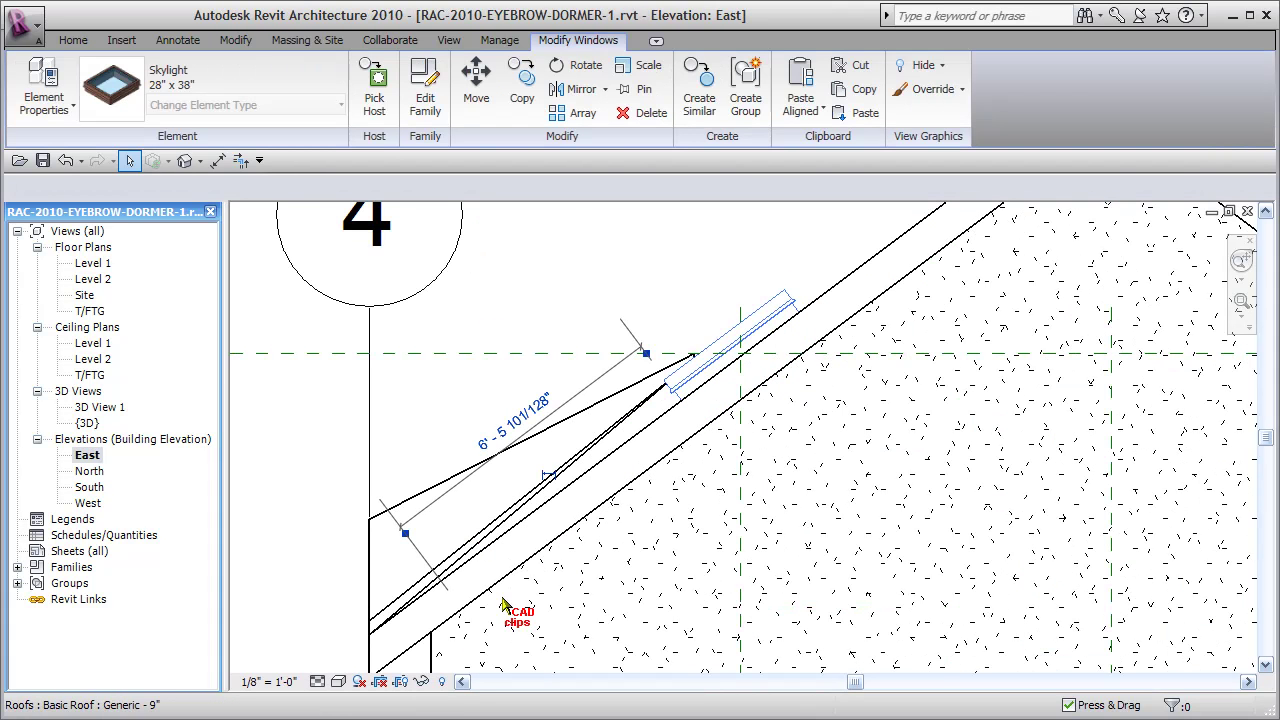
click(419, 681)
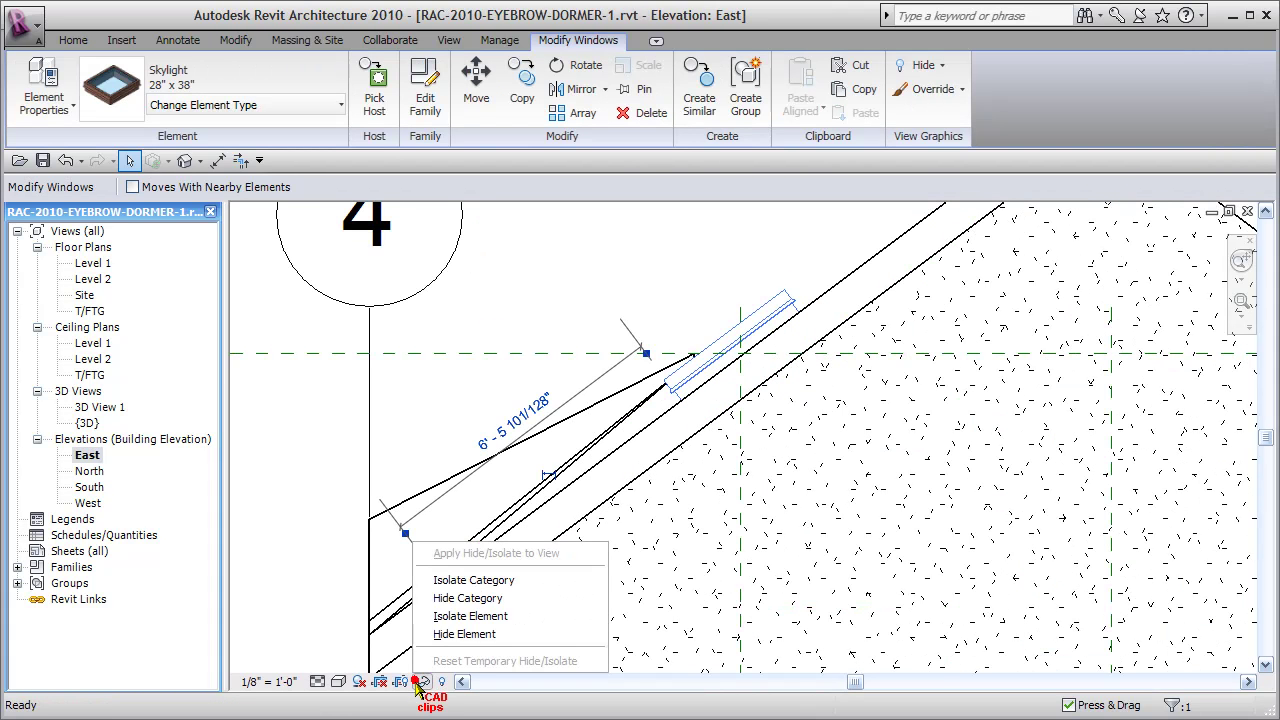
click(498, 598)
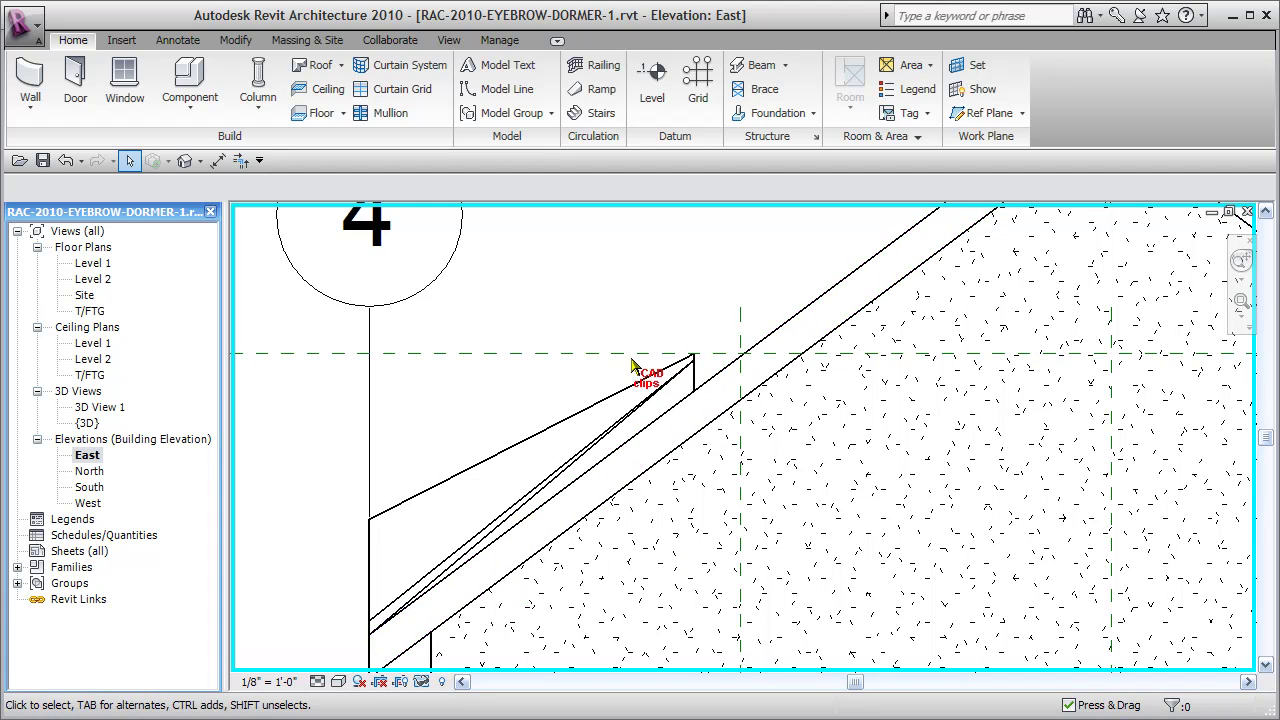
Stretch the eyebrow roof's back end to the vertical reference plane.
click(702, 377)
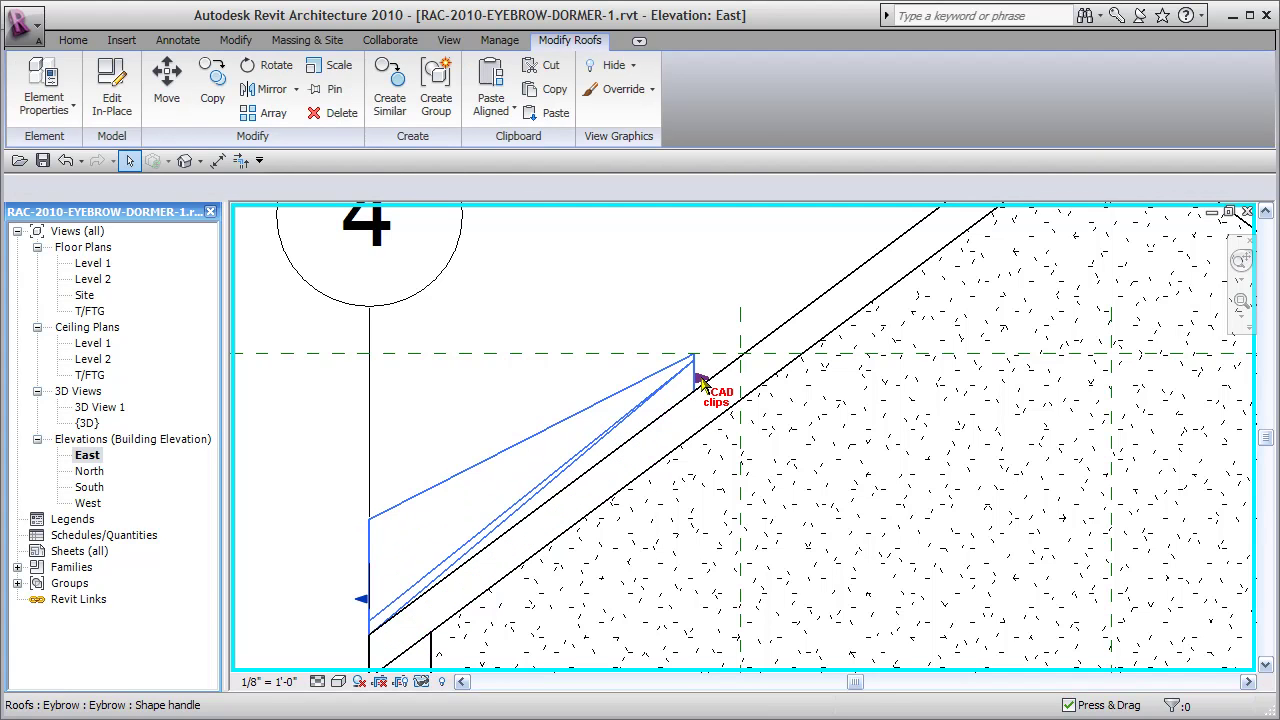
drag(704, 378, 741, 372)
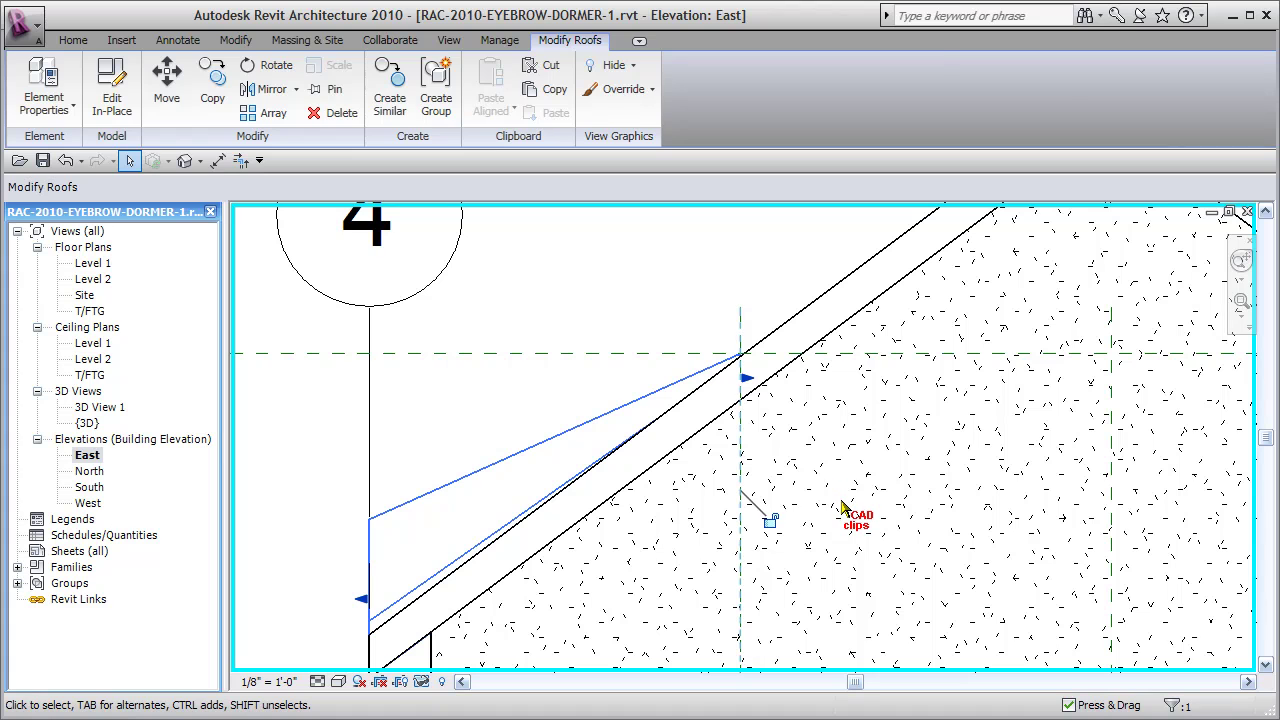
key(Escape)
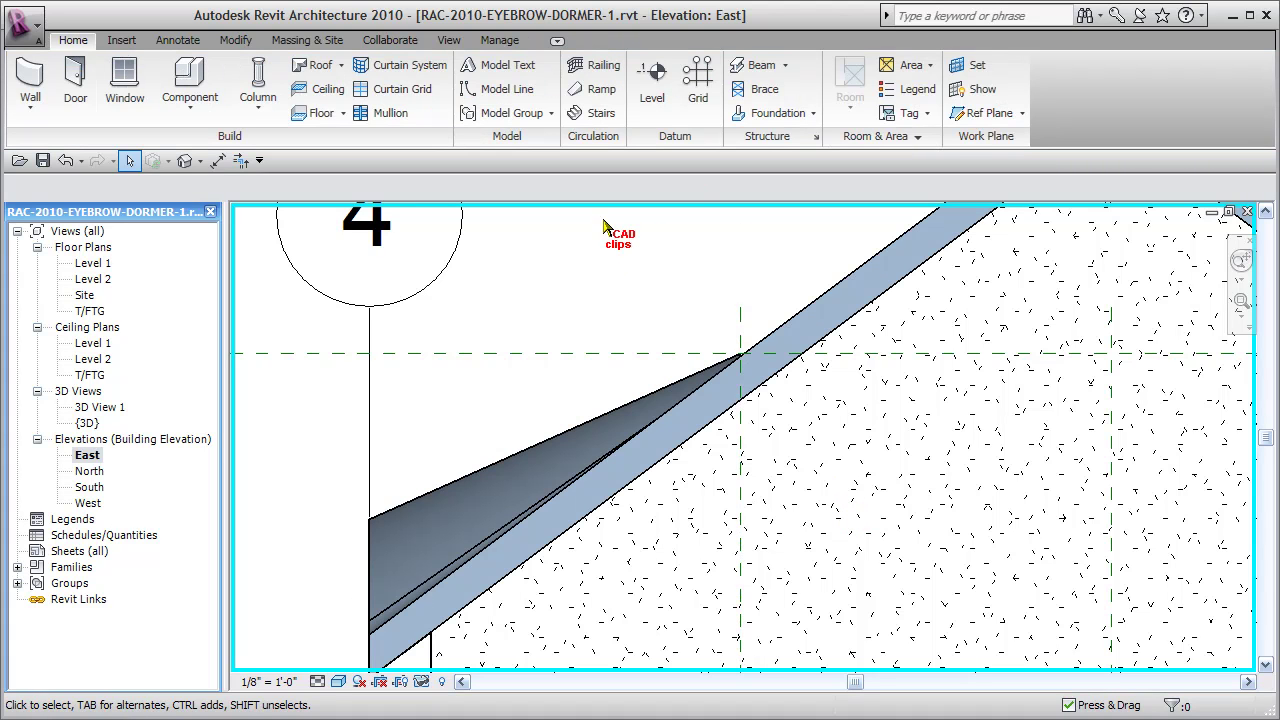
Open the {3D} view, orbit to the front of the house and zoom in on the eyebrow.
double_click(86, 423)
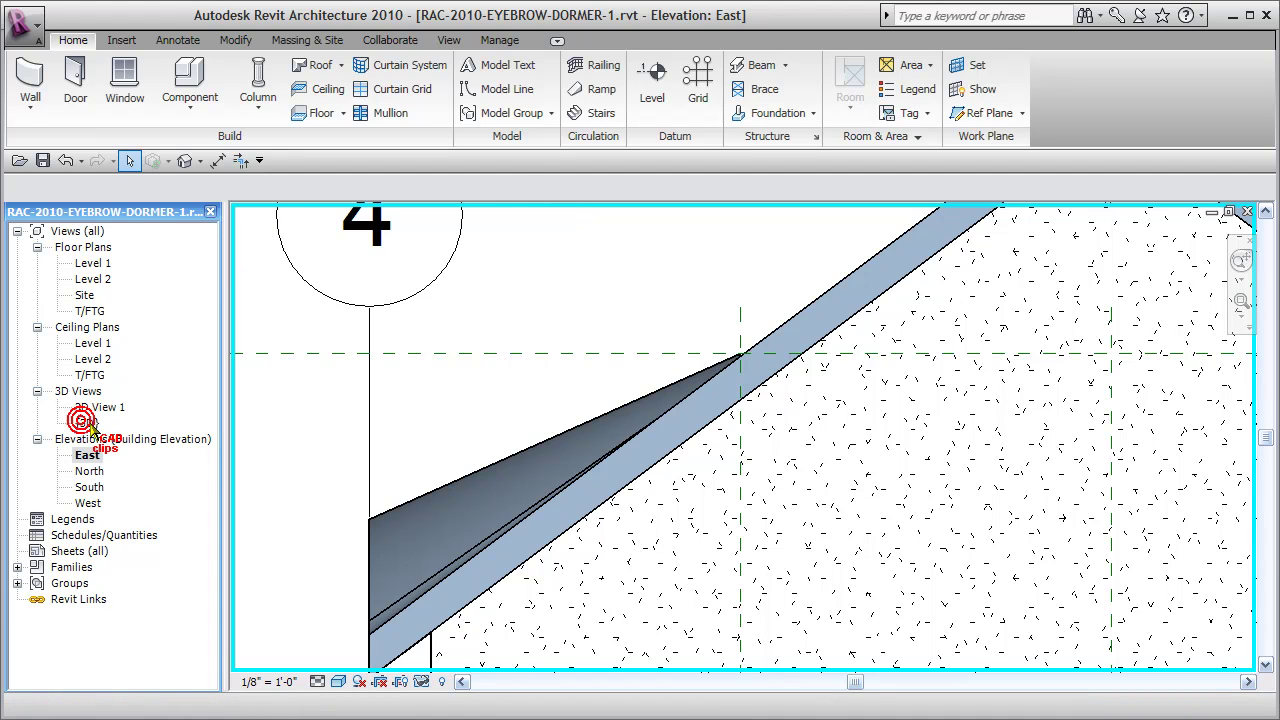
shift+middle_drag(648, 597, 766, 587)
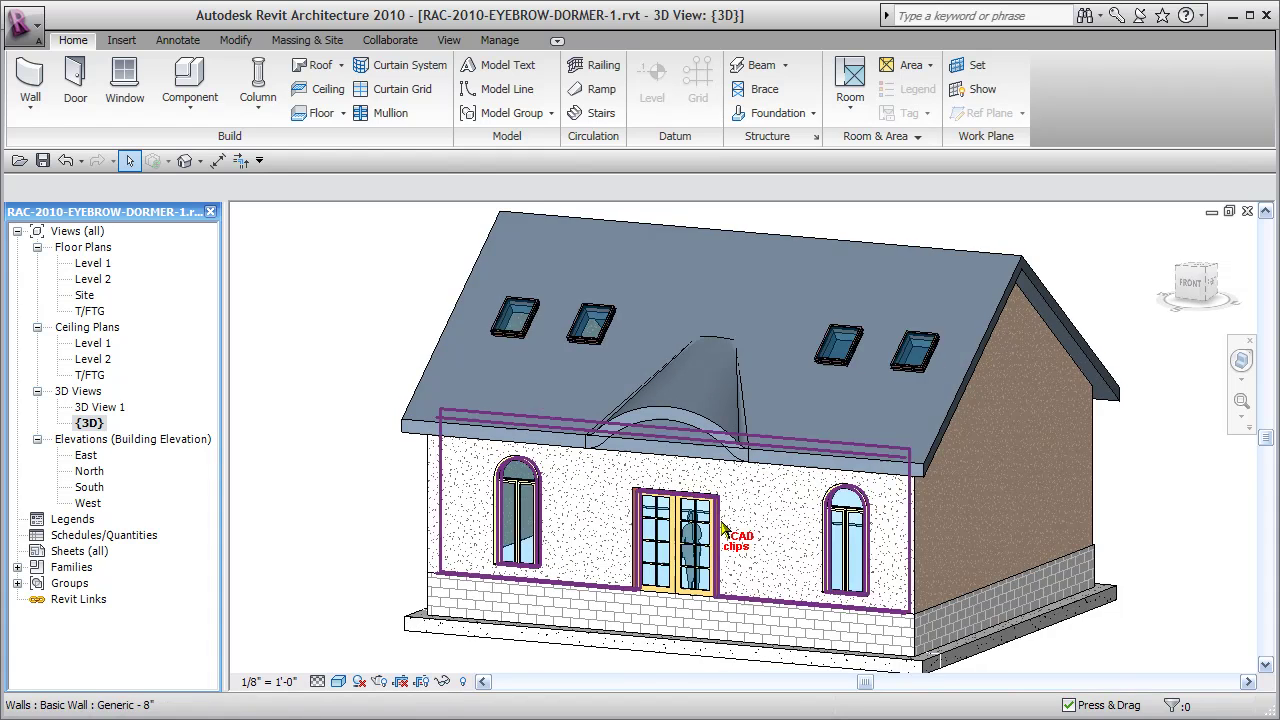
scroll(762, 575, up, 5)
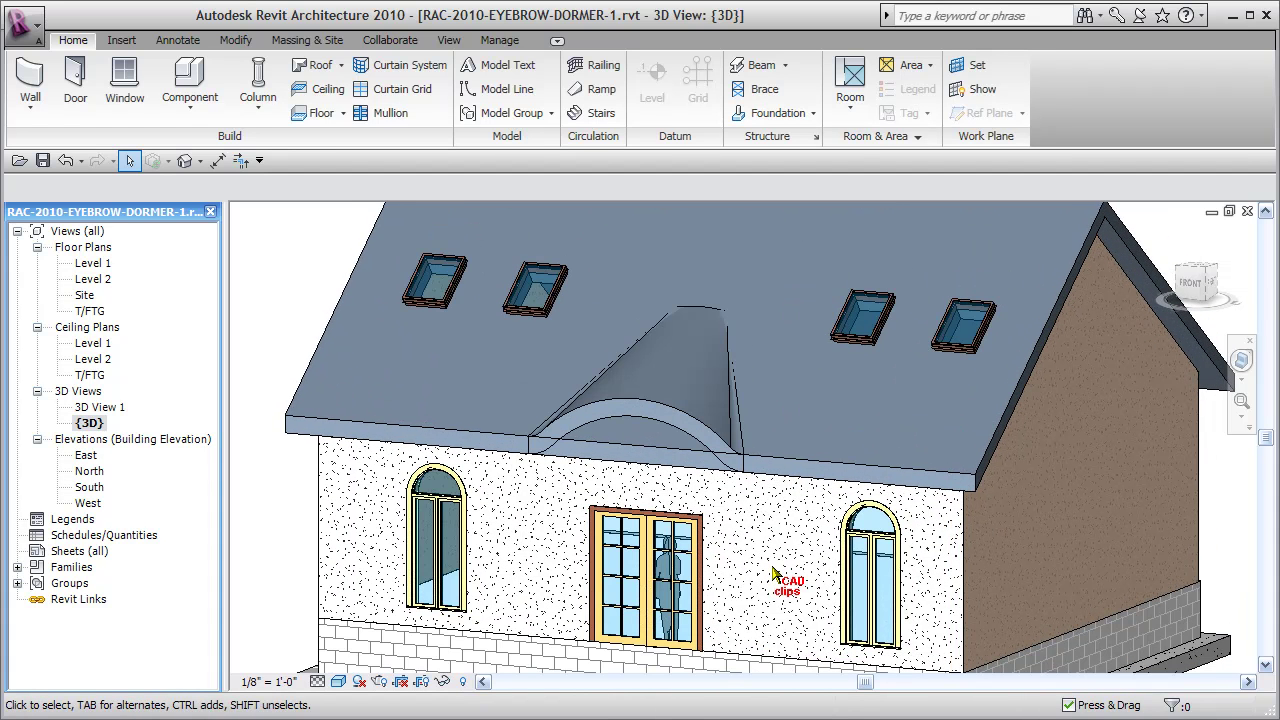